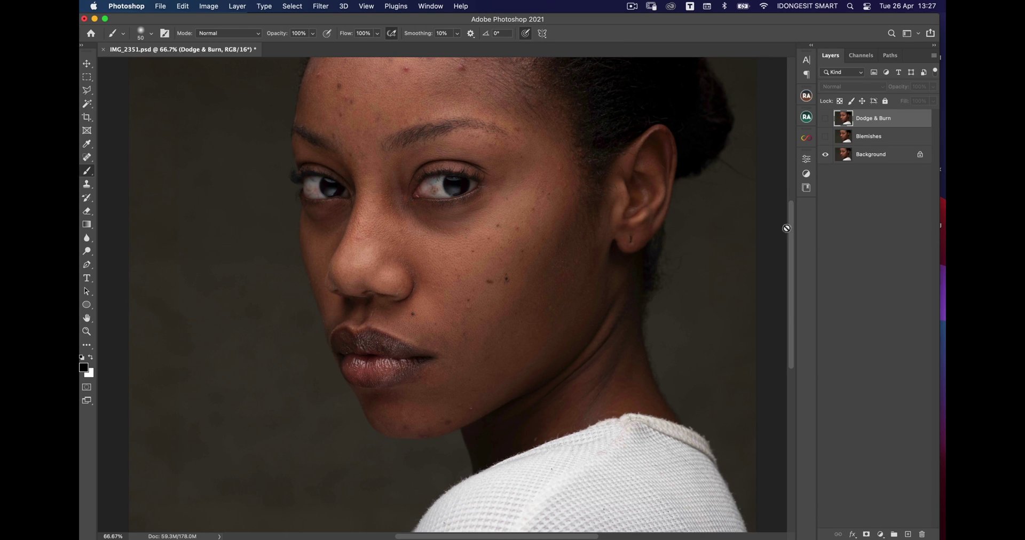
# Compare the portrait with the Blemishes layer hidden and shown, and leave both Blemishes and Dodge & Burn visible.
pyautogui.click(825, 137)
pyautogui.click(824, 137)
pyautogui.click(825, 139)
pyautogui.click(825, 137)
pyautogui.click(825, 118)
pyautogui.click(825, 118)
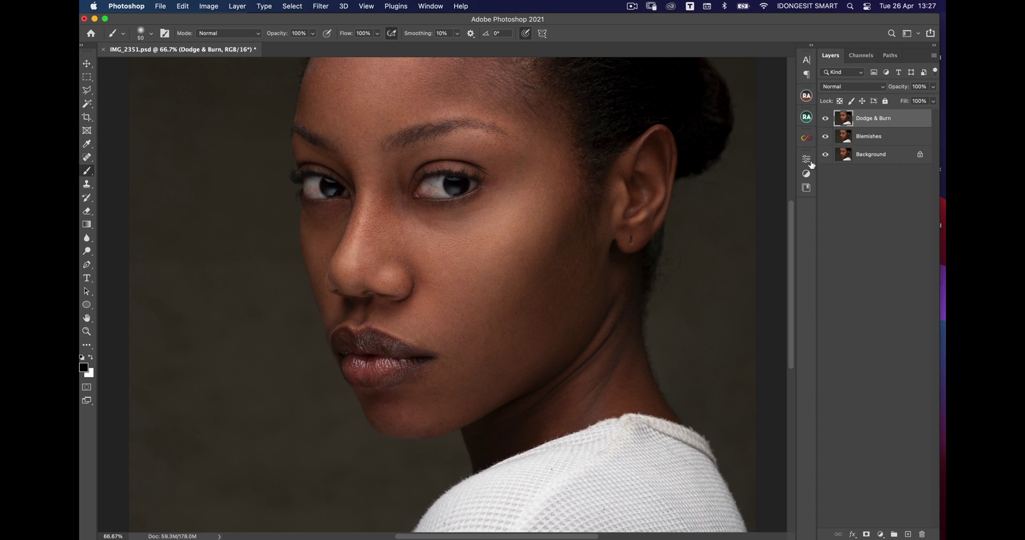
# Compare the portrait's skin shading with the Dodge & Burn layer hidden and shown.
pyautogui.click(825, 120)
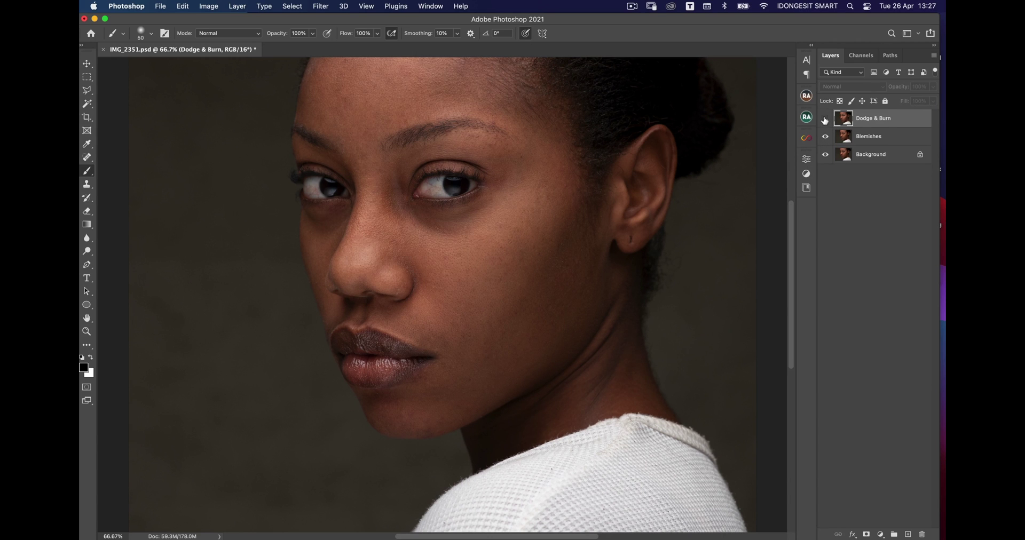
pyautogui.click(825, 120)
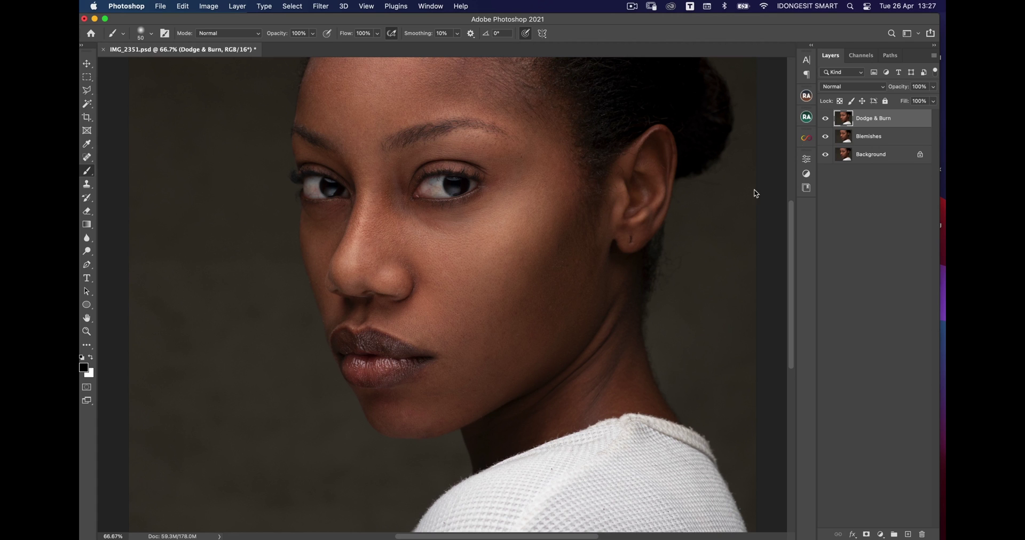
pyautogui.click(825, 119)
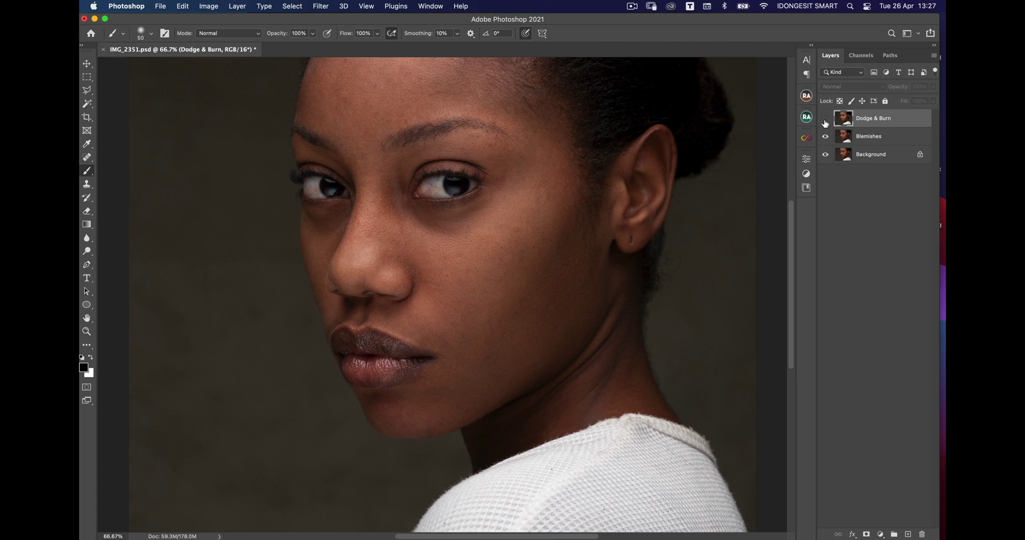
pyautogui.click(824, 119)
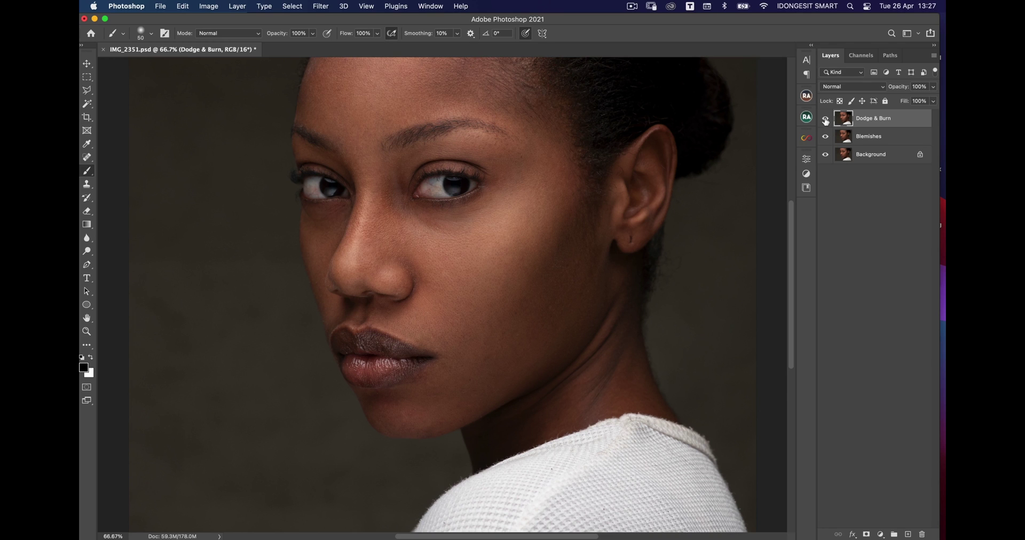
pyautogui.click(825, 118)
pyautogui.click(825, 119)
pyautogui.moveTo(792, 213)
pyautogui.mouseDown()
pyautogui.moveTo(793, 202)
pyautogui.moveTo(794, 216)
pyautogui.mouseUp()
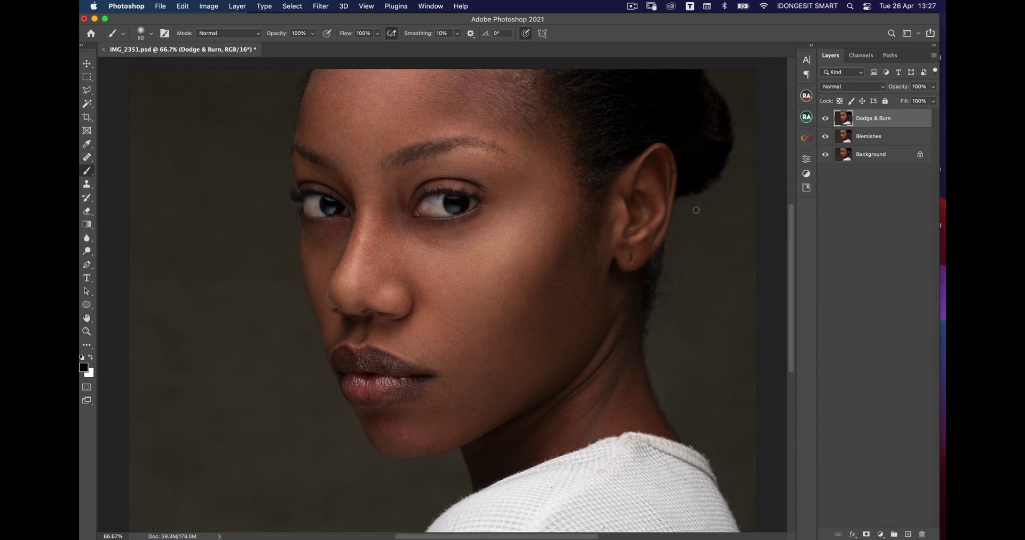
# Add a new empty layer above the Dodge & Burn layer.
pyautogui.press('super+1')
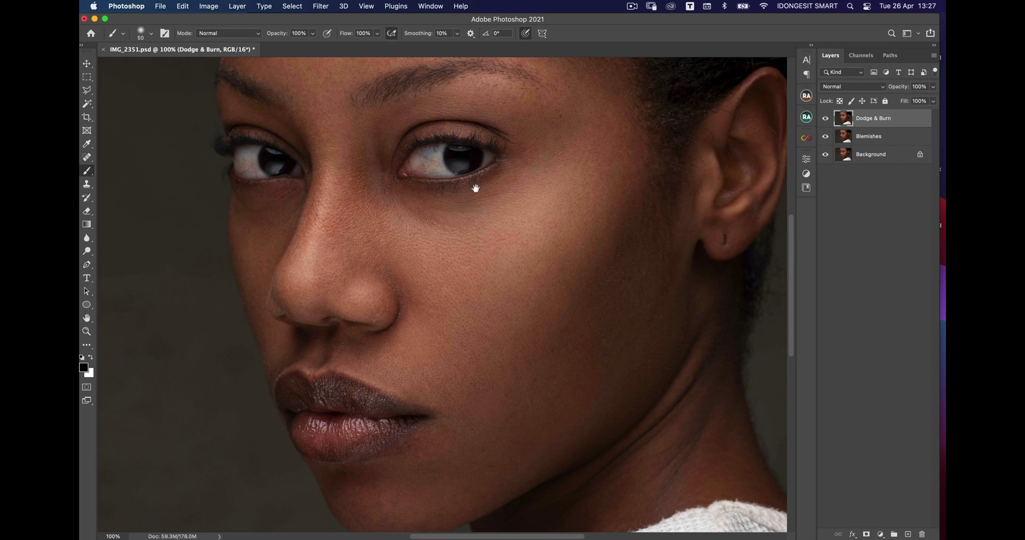
pyautogui.moveTo(473, 192); pyautogui.dragTo(499, 253)
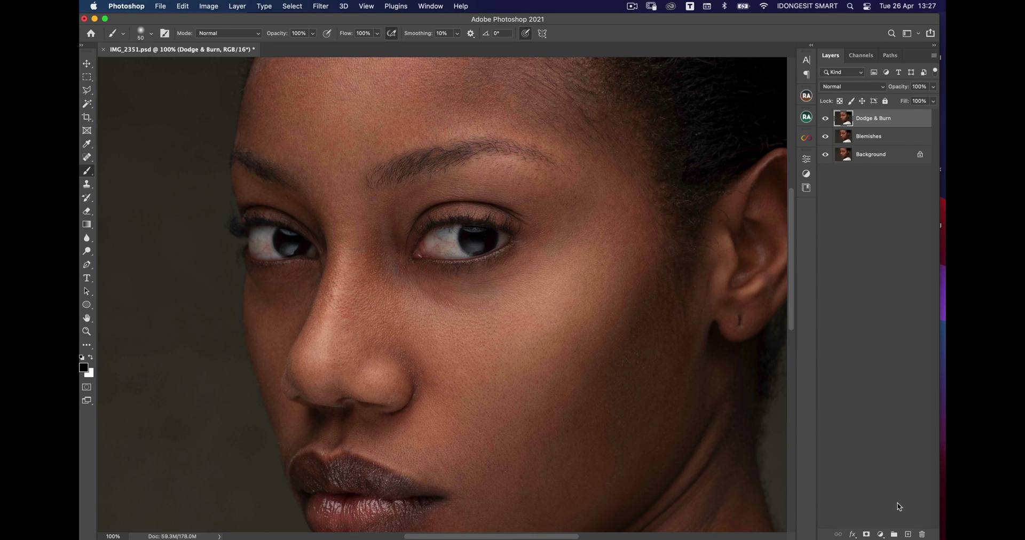
pyautogui.click(908, 535)
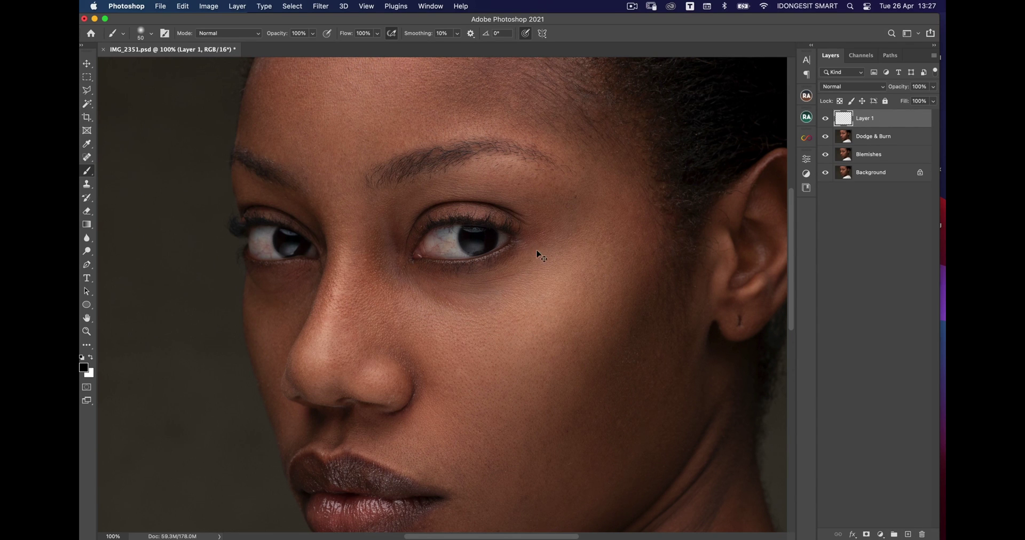
# Heal the stray hairs under and around the outer half of the eyebrow on the Dodge & Burn layer with the Spot Healing Brush.
pyautogui.press('super+plus')
pyautogui.scroll(5, 536, 214)
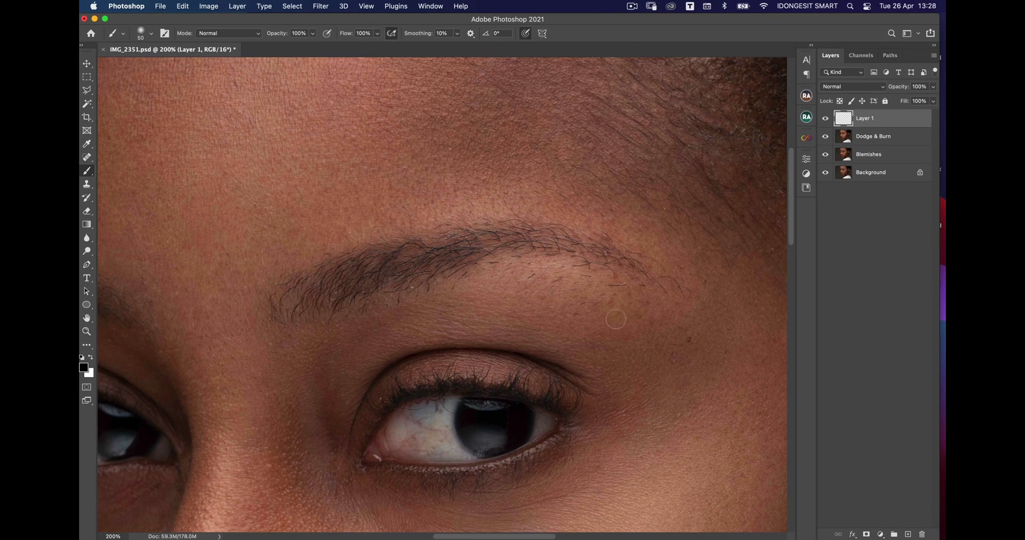
pyautogui.click(843, 136)
pyautogui.press('j')
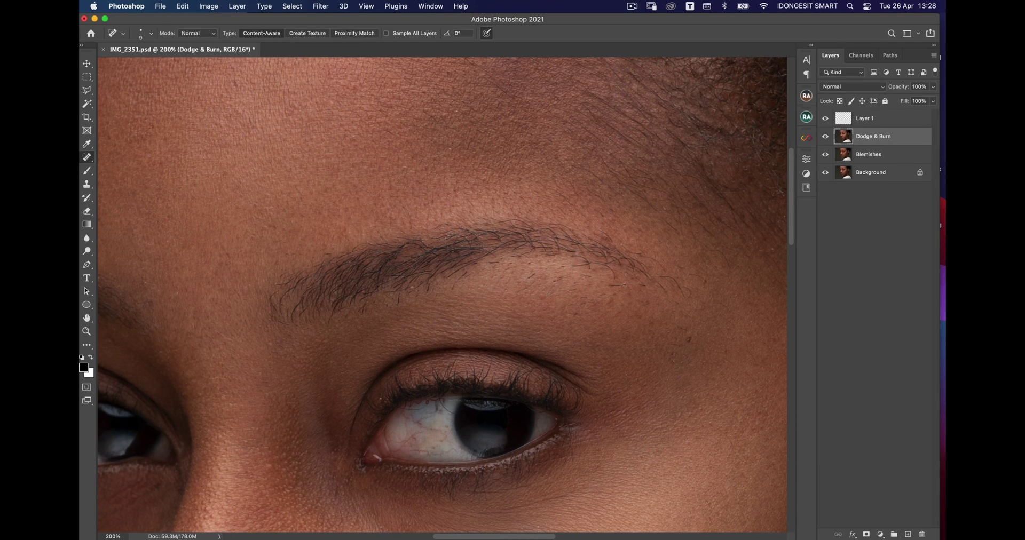
pyautogui.click(555, 281)
pyautogui.click(530, 278)
pyautogui.click(643, 285)
pyautogui.click(588, 276)
pyautogui.click(698, 277)
# Fill in the eyebrow nearer the ear with fine black hair strokes on Layer 1 using a 1 px brush.
pyautogui.click(873, 118)
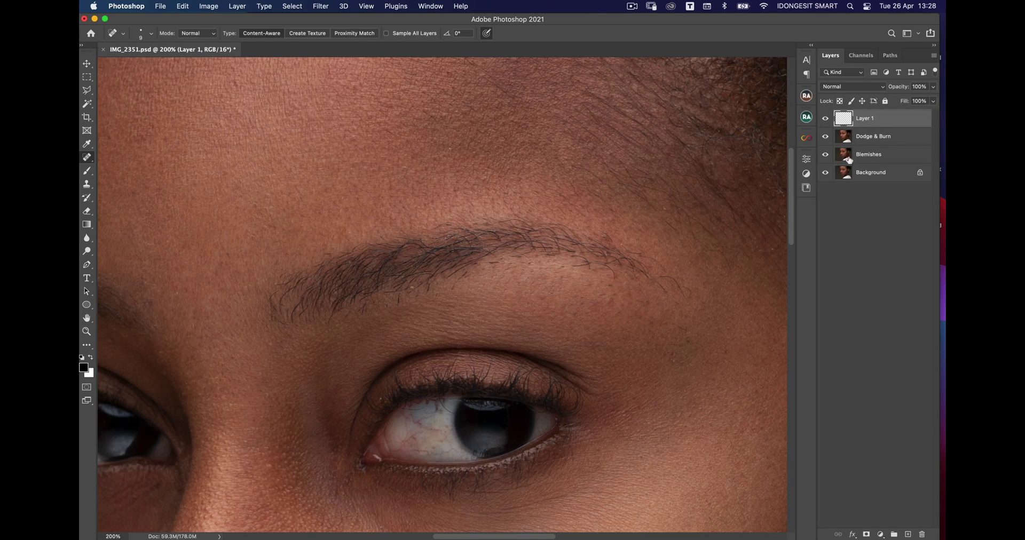
pyautogui.press('b')
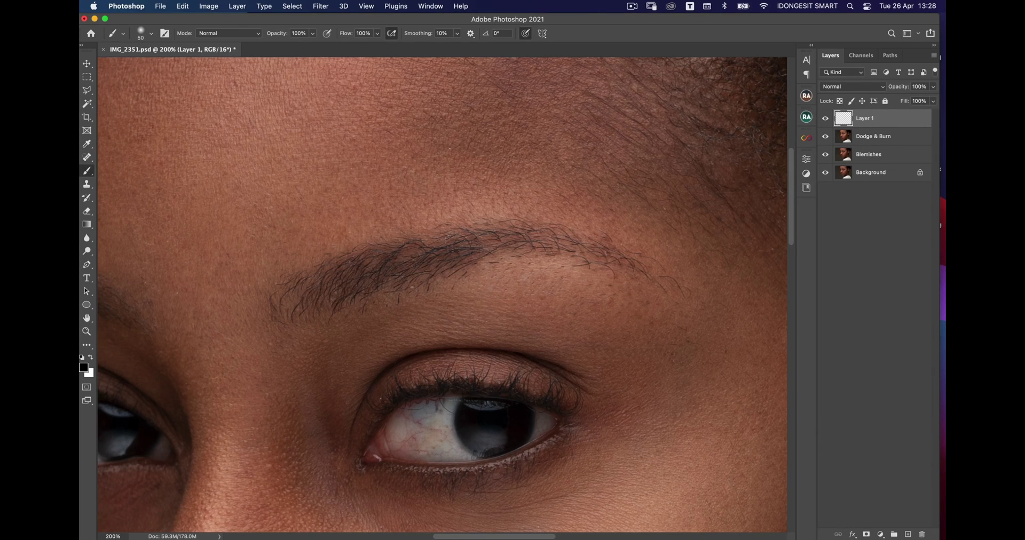
pyautogui.press('[')
pyautogui.press('[')
pyautogui.press('[')
pyautogui.press('[')
pyautogui.moveTo(279, 241); pyautogui.dragTo(307, 171)
pyautogui.press('super+z')
pyautogui.moveTo(307, 316)
pyautogui.mouseDown()
pyautogui.moveTo(329, 293)
pyautogui.moveTo(318, 319)
pyautogui.moveTo(320, 304)
pyautogui.moveTo(327, 318)
pyautogui.moveTo(349, 272)
pyautogui.mouseUp()
pyautogui.moveTo(342, 312); pyautogui.dragTo(391, 245)
pyautogui.moveTo(382, 291); pyautogui.dragTo(437, 242)
pyautogui.moveTo(422, 283); pyautogui.dragTo(447, 237)
pyautogui.moveTo(414, 283)
pyautogui.mouseDown()
pyautogui.moveTo(430, 253)
pyautogui.moveTo(417, 258)
pyautogui.mouseUp()
pyautogui.moveTo(397, 292); pyautogui.dragTo(400, 250)
pyautogui.moveTo(358, 289); pyautogui.dragTo(374, 259)
pyautogui.moveTo(324, 307)
pyautogui.mouseDown()
pyautogui.moveTo(335, 270)
pyautogui.moveTo(315, 293)
pyautogui.mouseUp()
pyautogui.moveTo(430, 276)
pyautogui.mouseDown()
pyautogui.moveTo(444, 256)
pyautogui.moveTo(506, 224)
pyautogui.mouseUp()
pyautogui.moveTo(475, 255)
pyautogui.mouseDown()
pyautogui.moveTo(484, 234)
pyautogui.moveTo(520, 227)
pyautogui.moveTo(521, 238)
pyautogui.moveTo(533, 230)
pyautogui.moveTo(523, 229)
pyautogui.moveTo(572, 232)
pyautogui.moveTo(569, 242)
pyautogui.moveTo(600, 243)
pyautogui.moveTo(596, 253)
pyautogui.mouseUp()
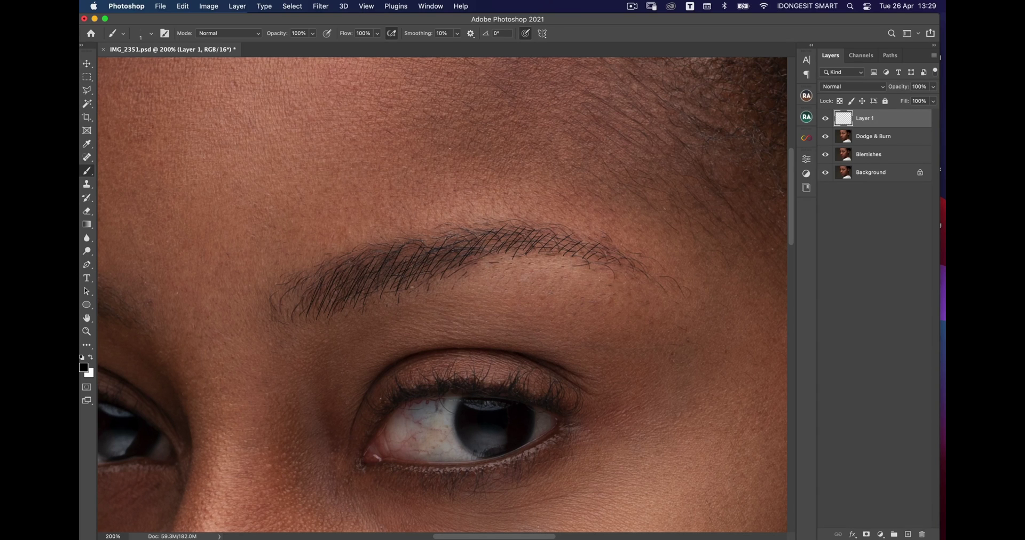
# Compare the eyebrow with Layer 1 hidden and shown, and set the layer's opacity to 61%.
pyautogui.press('e')
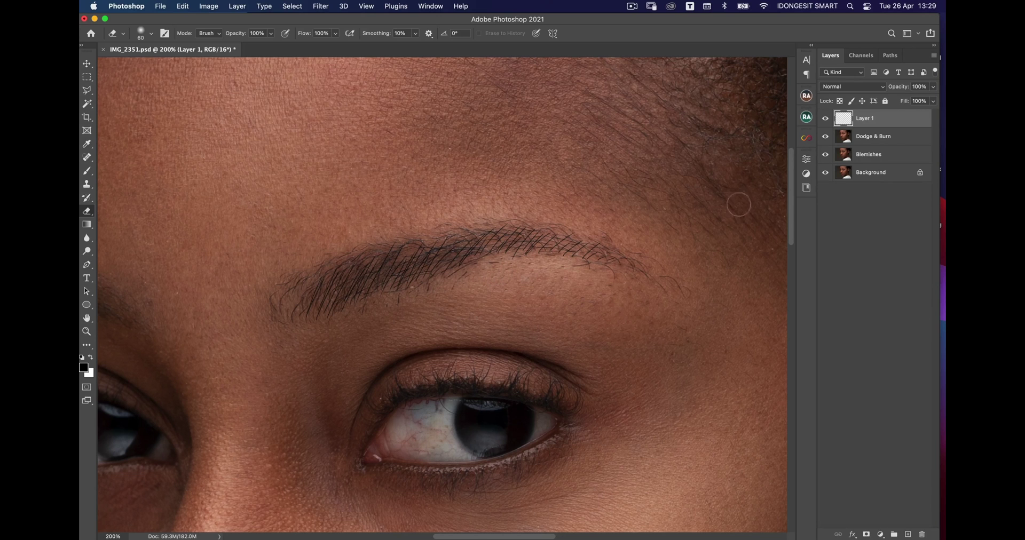
pyautogui.click(826, 118)
pyautogui.click(825, 119)
pyautogui.moveTo(900, 89); pyautogui.dragTo(888, 90)
pyautogui.press('b')
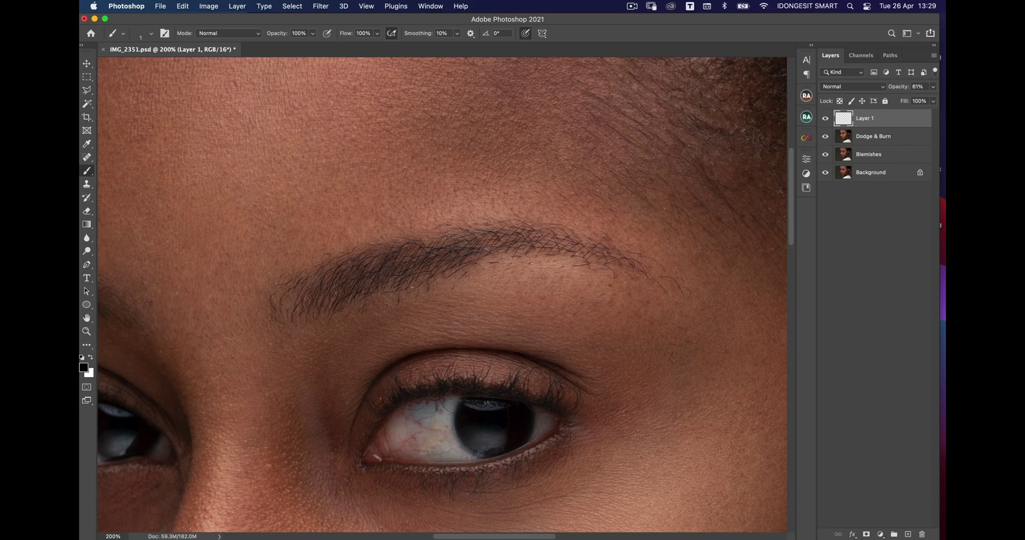
# Heal the remaining stray hairs along the eyebrow's lower edge on the Dodge & Burn layer with the Spot Healing Brush.
pyautogui.click(865, 137)
pyautogui.press('j')
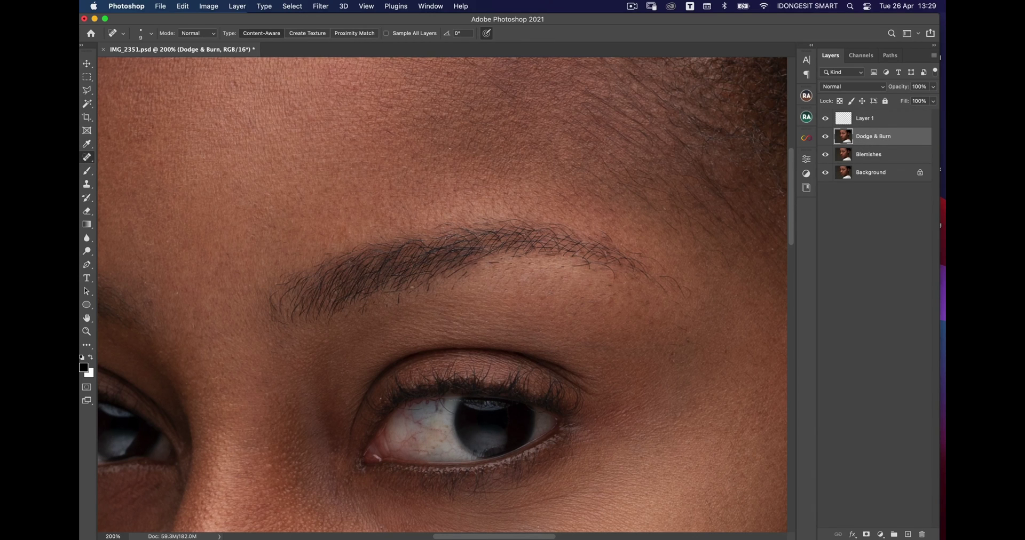
pyautogui.click(399, 301)
pyautogui.click(453, 290)
pyautogui.click(494, 262)
pyautogui.click(364, 310)
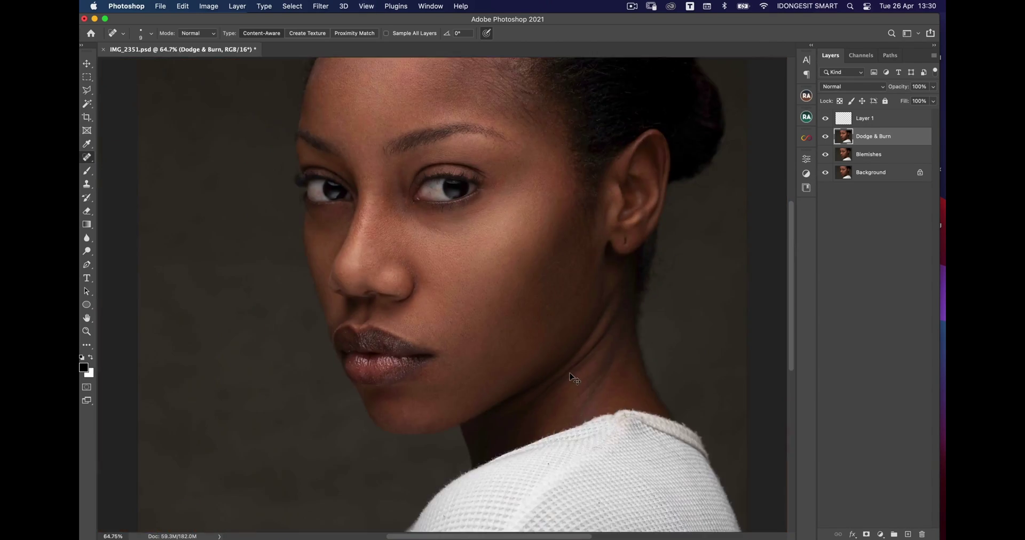
# Compare the whole face with the eyebrow strokes on Layer 1 hidden and shown.
pyautogui.scroll(-5, 570, 373)
pyautogui.click(825, 119)
pyautogui.click(825, 119)
pyautogui.press('super+equal')
pyautogui.press('super+equal')
pyautogui.press('super+equal')
pyautogui.moveTo(507, 221); pyautogui.dragTo(522, 488)
pyautogui.moveTo(560, 190); pyautogui.dragTo(551, 254)
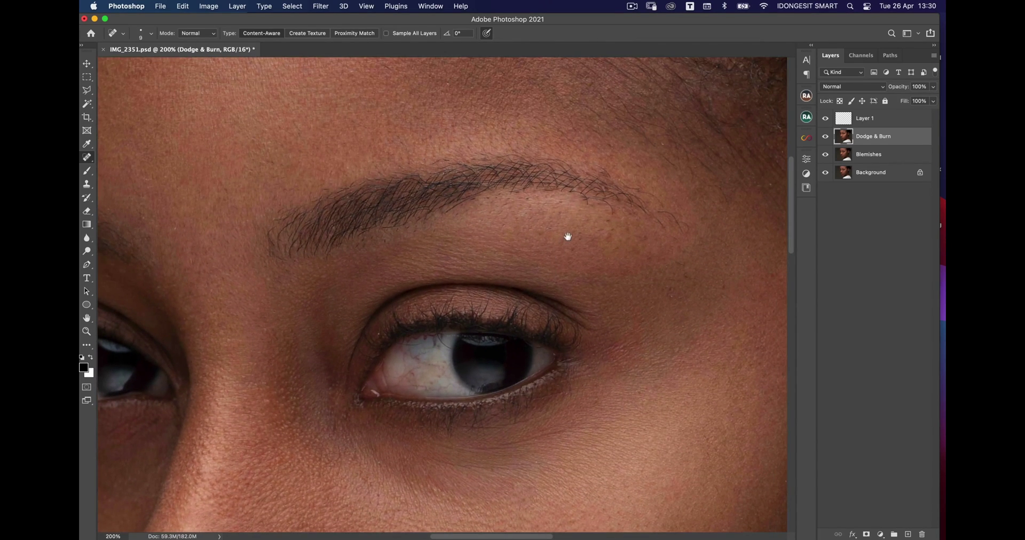
# Add a new empty layer above Layer 1 for the eyelid colour.
pyautogui.click(848, 118)
pyautogui.press('b')
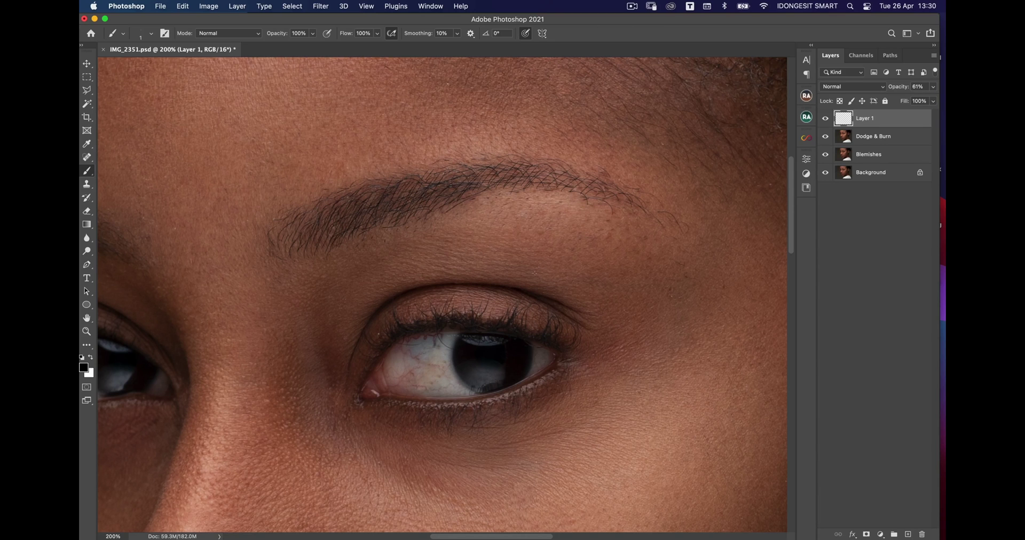
pyautogui.press('super+minus')
pyautogui.press('super+minus')
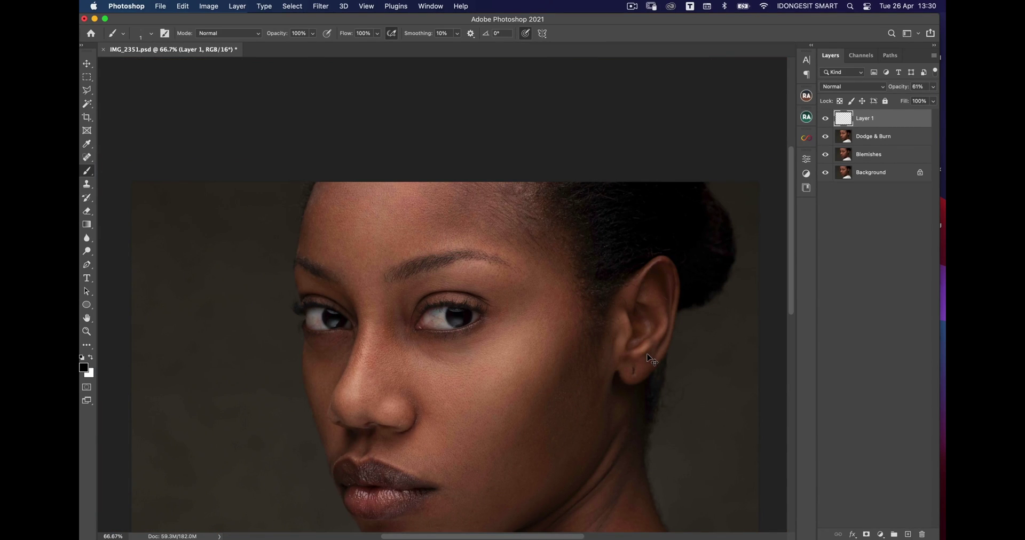
pyautogui.press('super+plus')
pyautogui.press('super+minus')
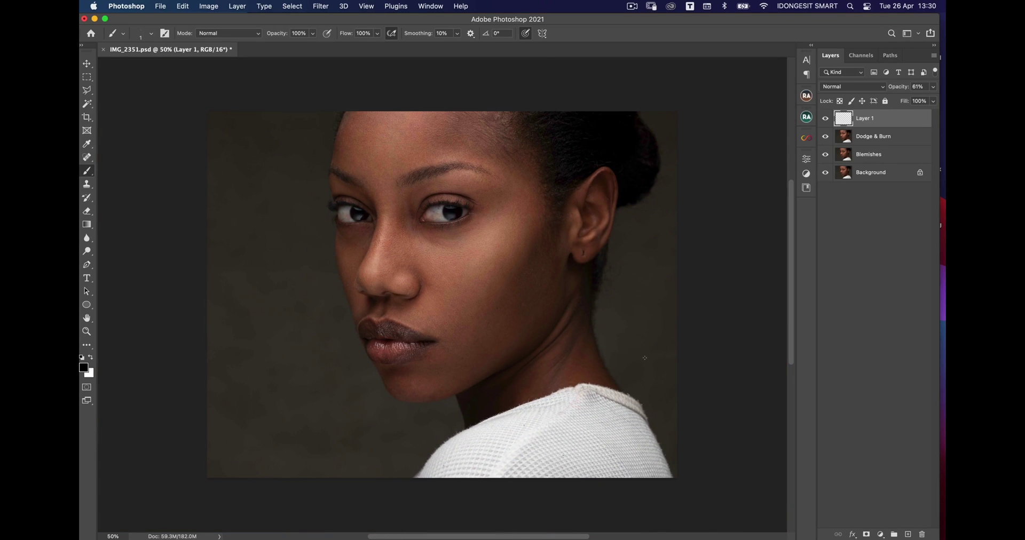
pyautogui.press('super+plus')
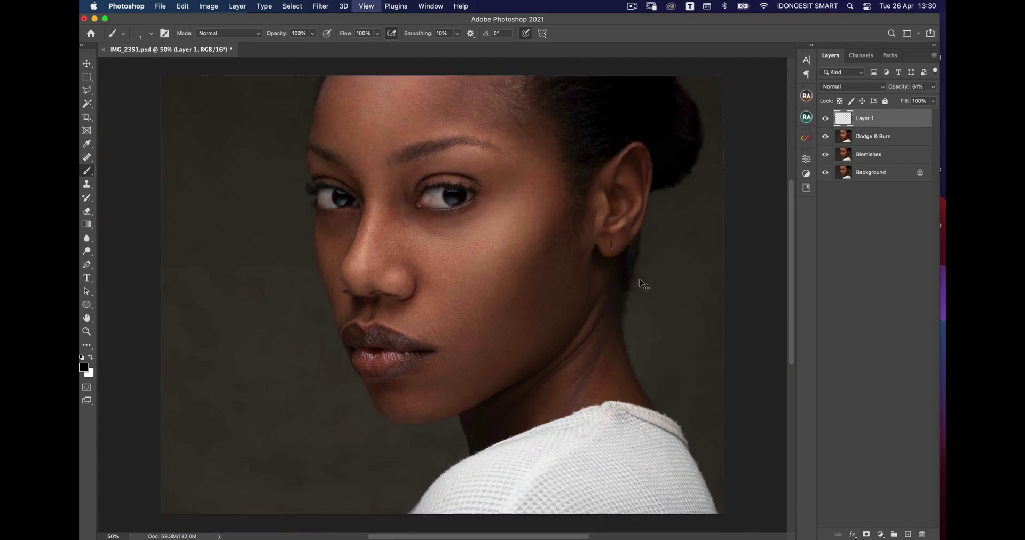
pyautogui.press('super+plus')
pyautogui.moveTo(490, 186); pyautogui.dragTo(464, 298)
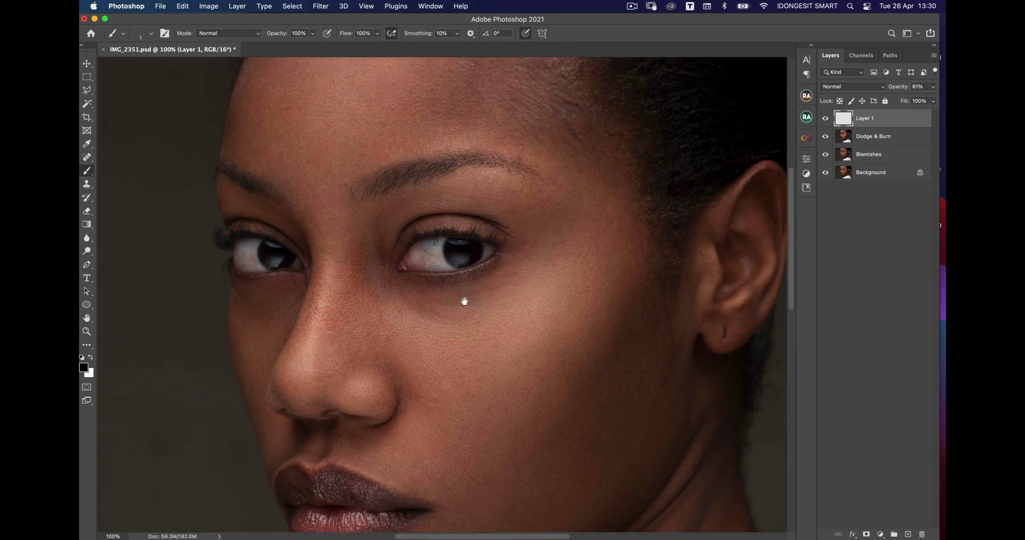
pyautogui.press('super+plus')
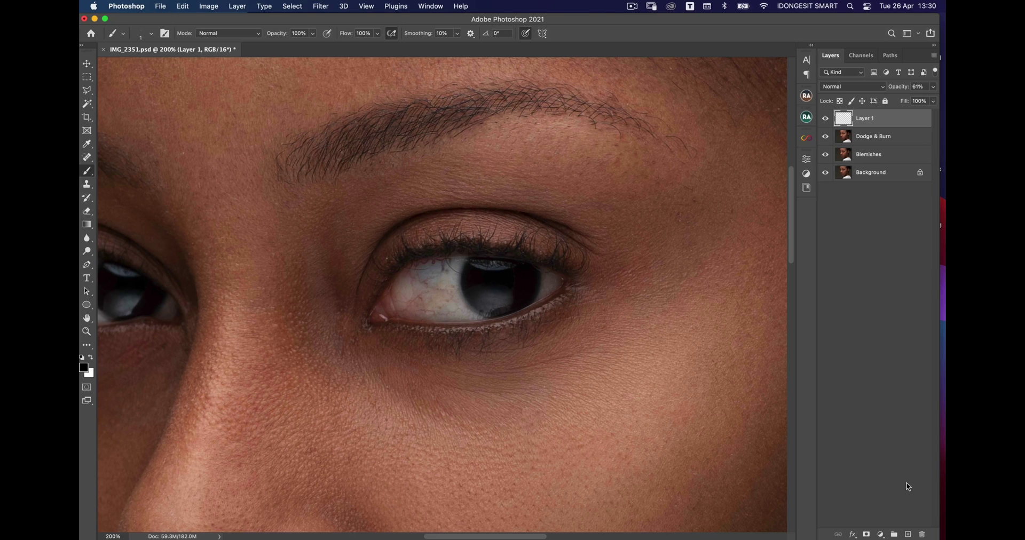
pyautogui.click(907, 535)
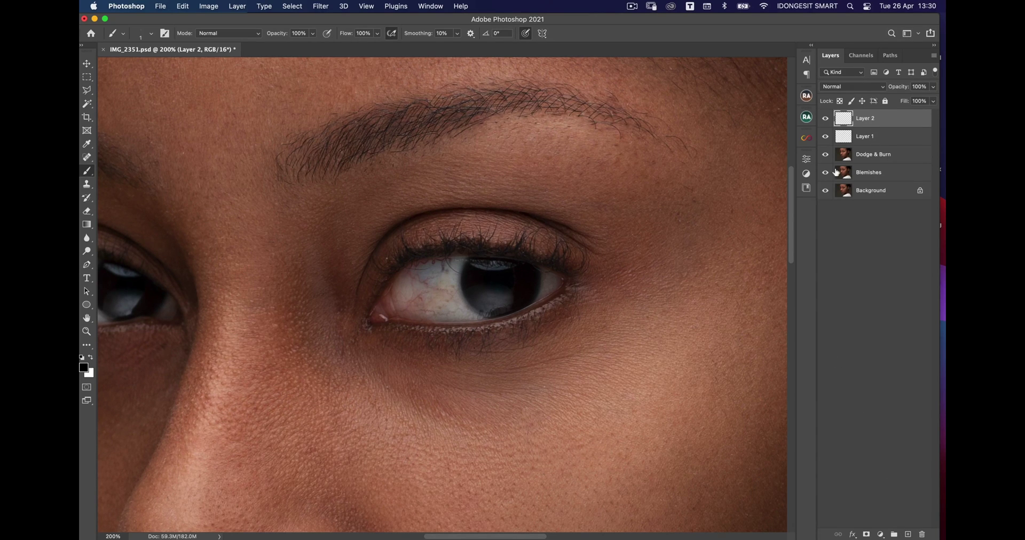
# Rename Layer 1 to "Eye Lash" and the empty layer above it to "Eye lid".
pyautogui.doubleClick(865, 137)
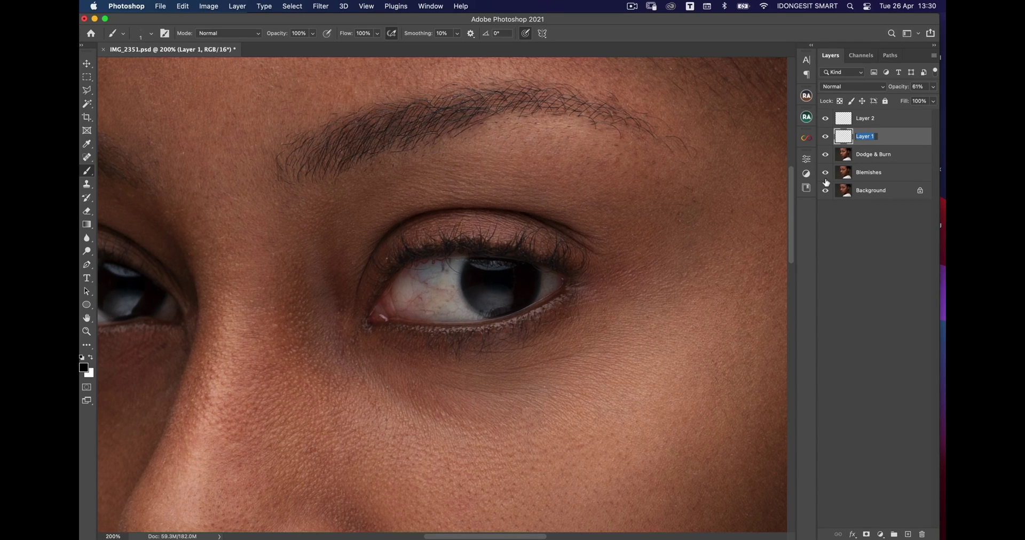
pyautogui.write('Eye Lash')
pyautogui.press('Return')
pyautogui.doubleClick(865, 118)
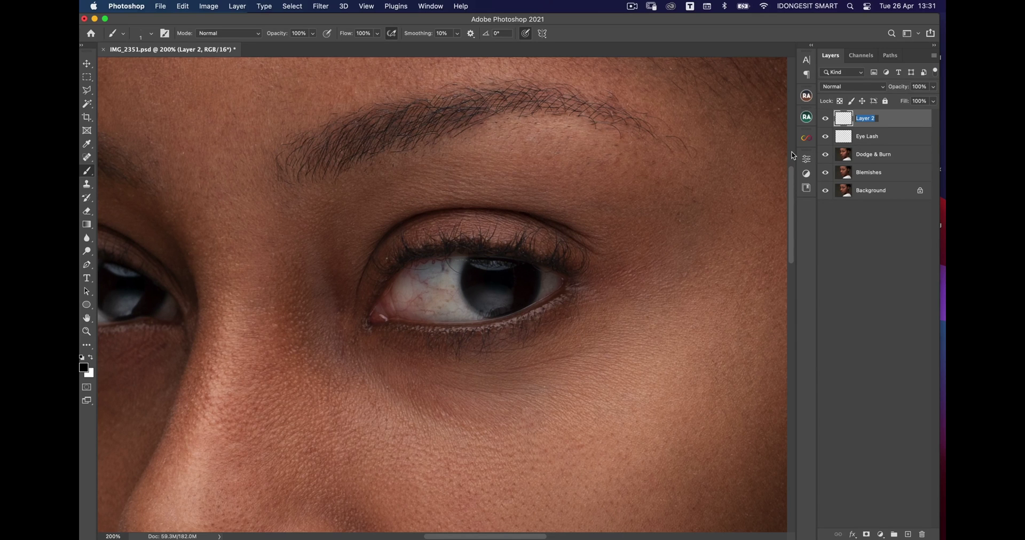
pyautogui.write('Eye lid')
pyautogui.press('Return')
# Set the foreground colour to a bright magenta-pink with a hue of 294°.
pyautogui.click(84, 368)
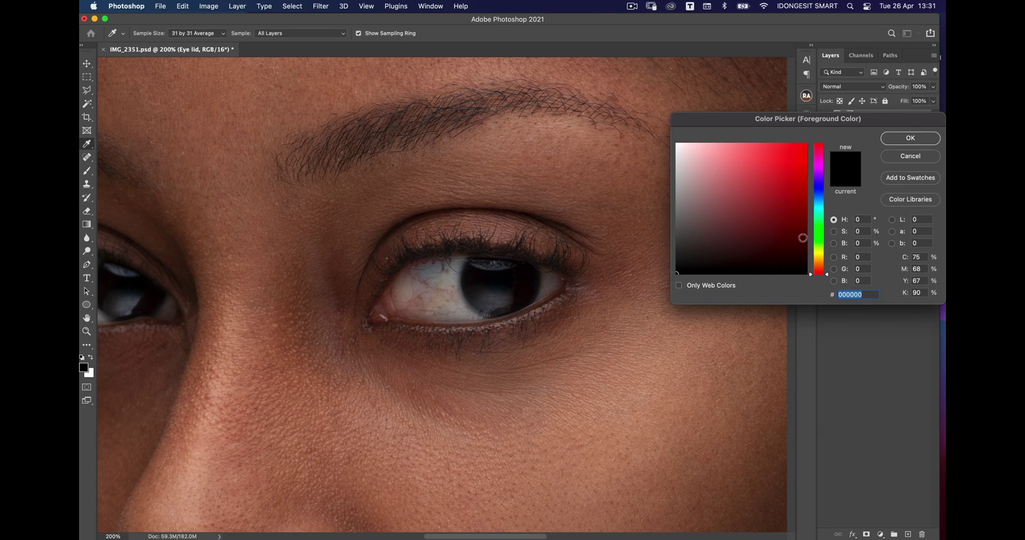
pyautogui.click(820, 173)
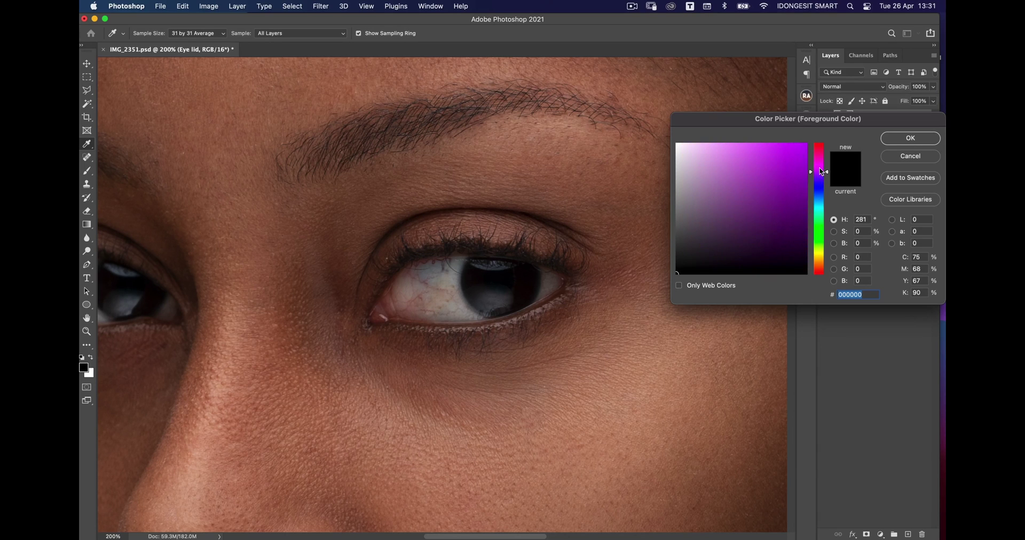
pyautogui.moveTo(820, 171); pyautogui.dragTo(821, 169)
pyautogui.click(764, 144)
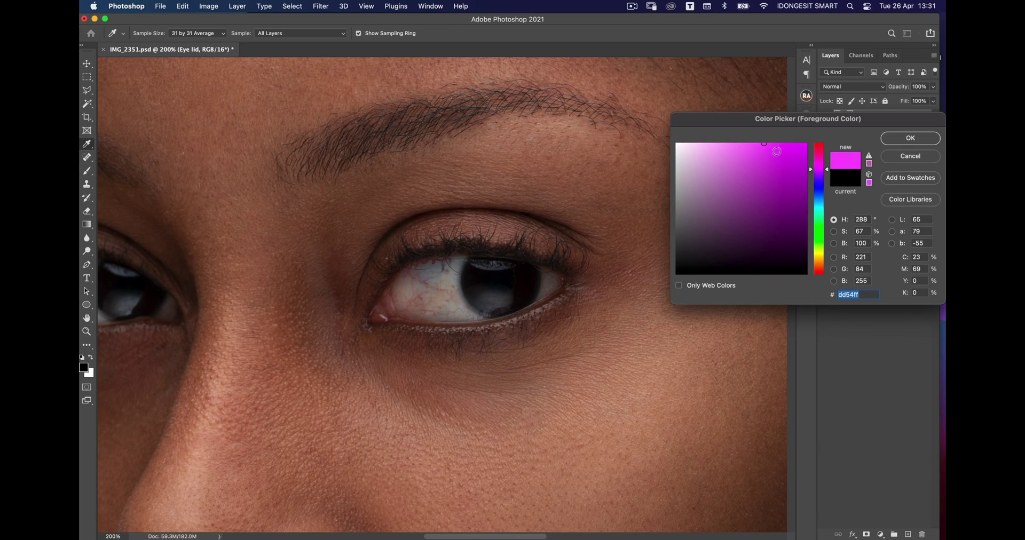
pyautogui.click(812, 167)
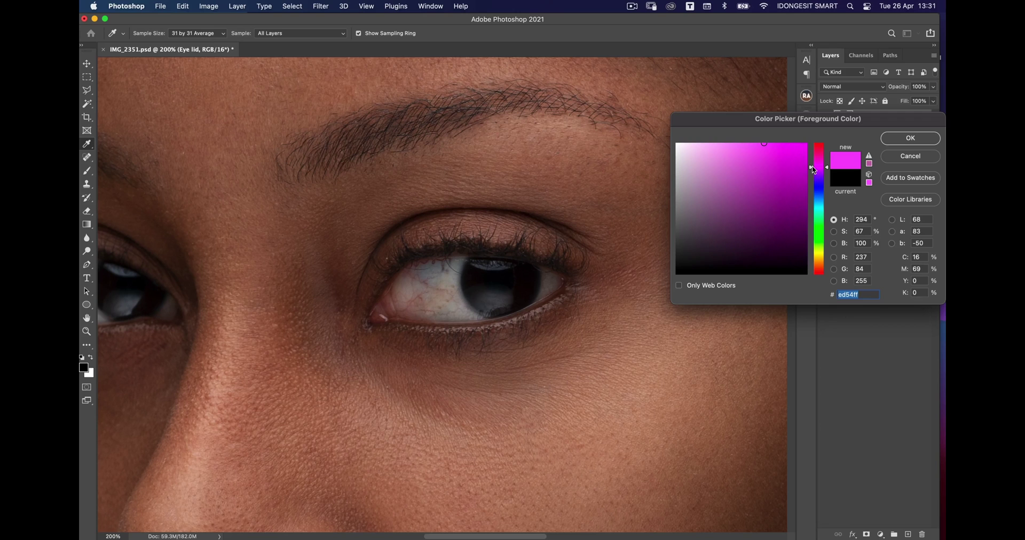
pyautogui.click(760, 145)
pyautogui.click(910, 139)
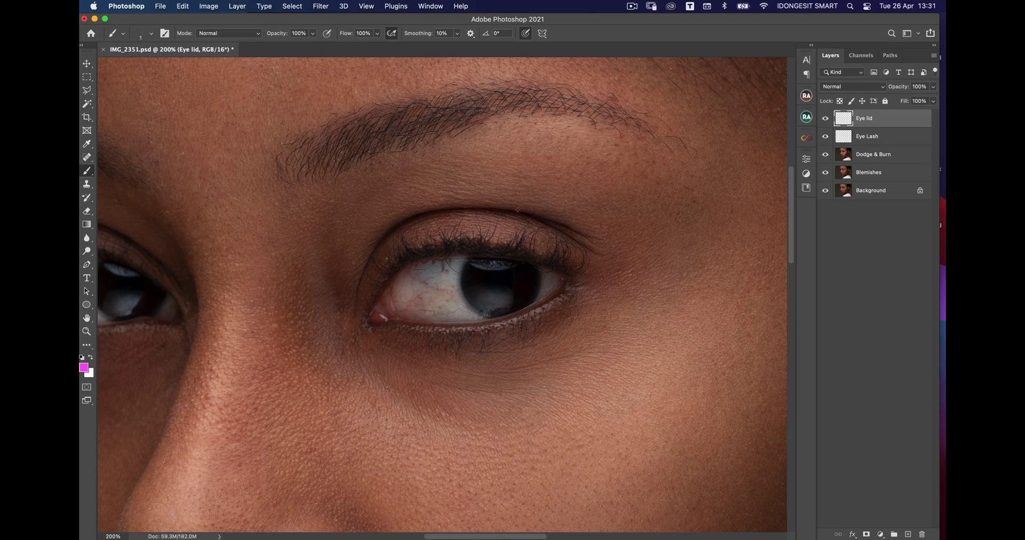
# Paint a magenta band along the upper eyelid from outer to inner corner on the Eye lid layer using a 70 px brush.
pyautogui.press(']')
pyautogui.press(']')
pyautogui.press(']')
pyautogui.press(']')
pyautogui.press(']')
pyautogui.moveTo(587, 266)
pyautogui.mouseDown()
pyautogui.moveTo(497, 225)
pyautogui.moveTo(429, 226)
pyautogui.moveTo(391, 253)
pyautogui.moveTo(366, 318)
pyautogui.mouseUp()
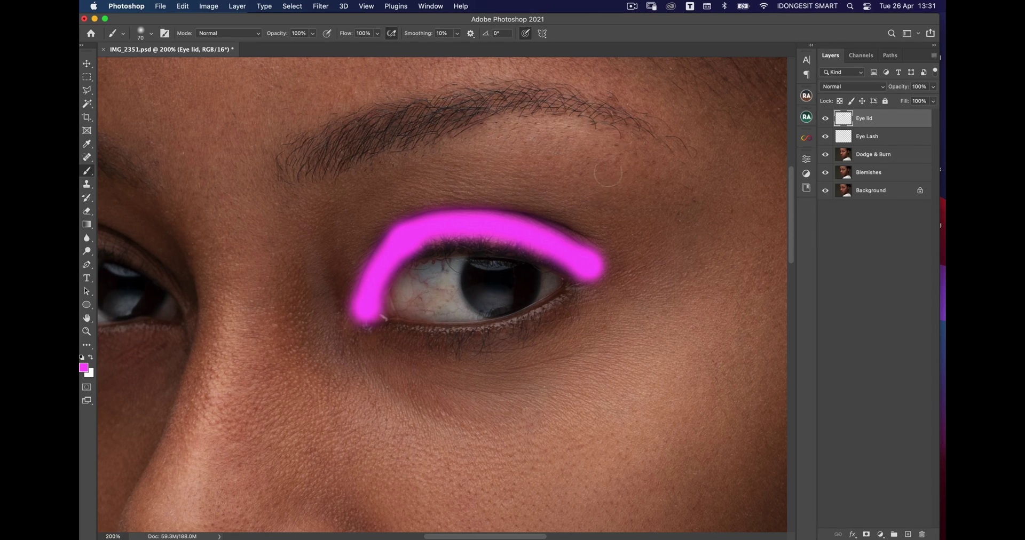
pyautogui.press('e')
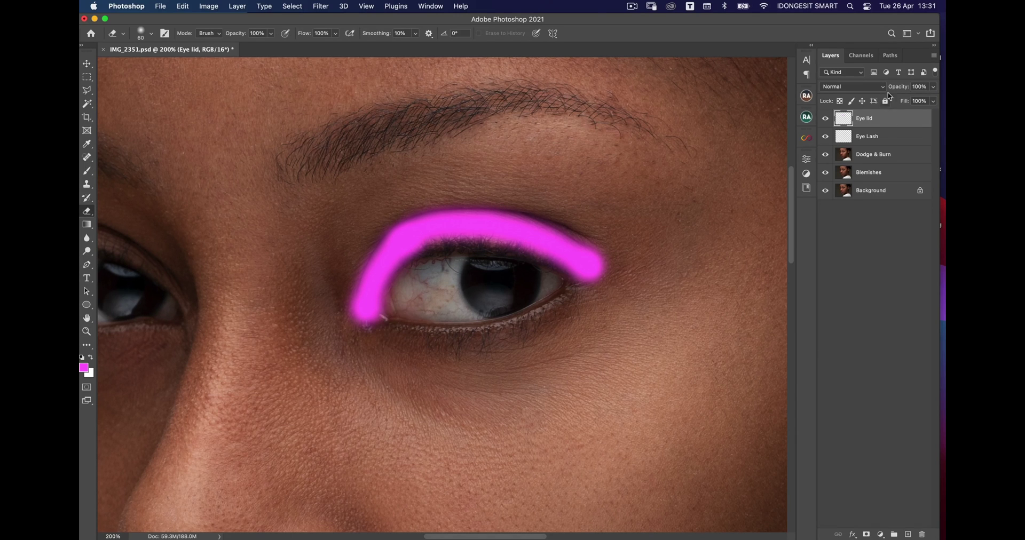
# Set the Eye lid layer's blend mode to Multiply and soften the magenta's outer corner with a 300 px eraser.
pyautogui.click(860, 85)
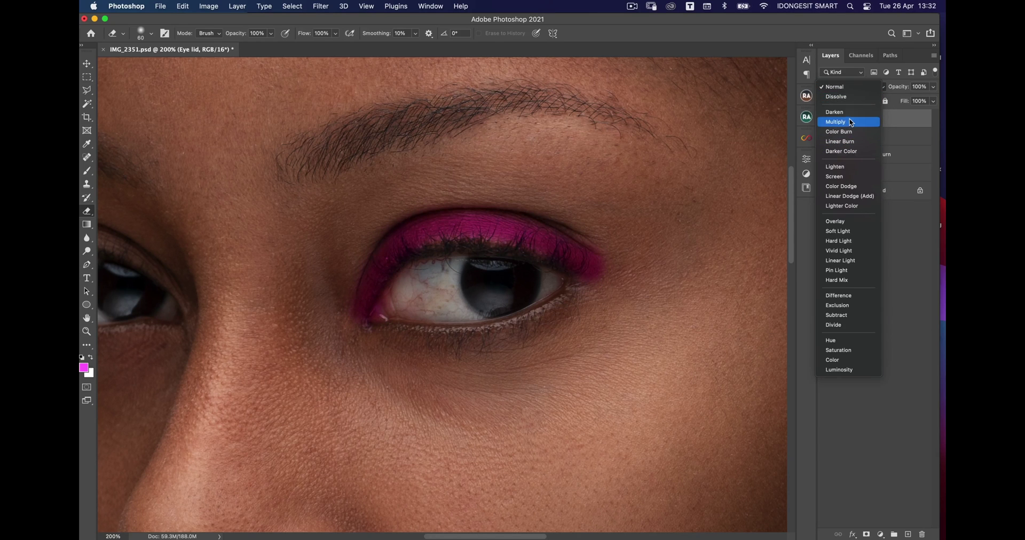
pyautogui.click(851, 122)
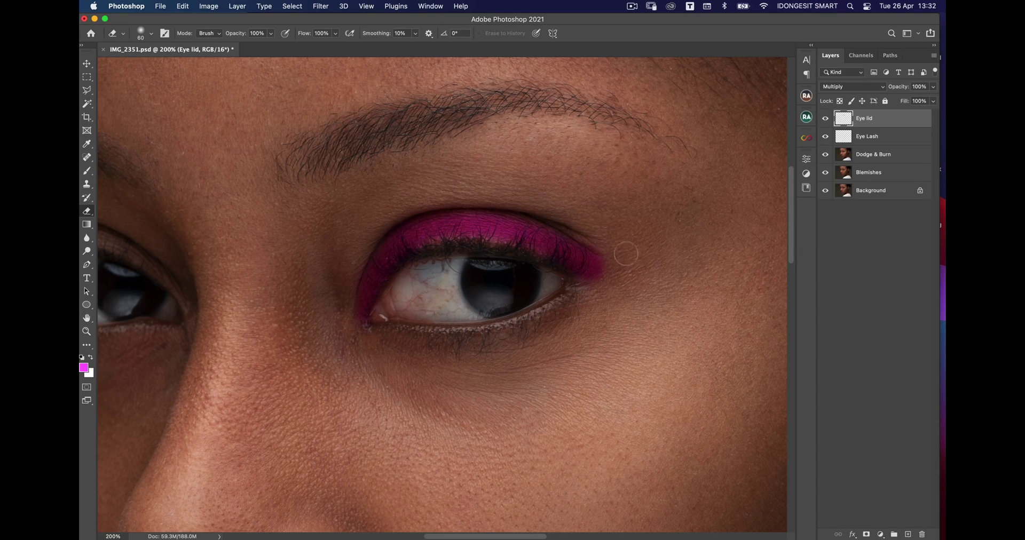
pyautogui.press(']')
pyautogui.press(']')
pyautogui.press(']')
pyautogui.press(']')
pyautogui.press(']')
pyautogui.press(']')
pyautogui.press(']')
pyautogui.press(']')
pyautogui.press(']')
pyautogui.press(']')
pyautogui.press('super+minus')
pyautogui.press('super+minus')
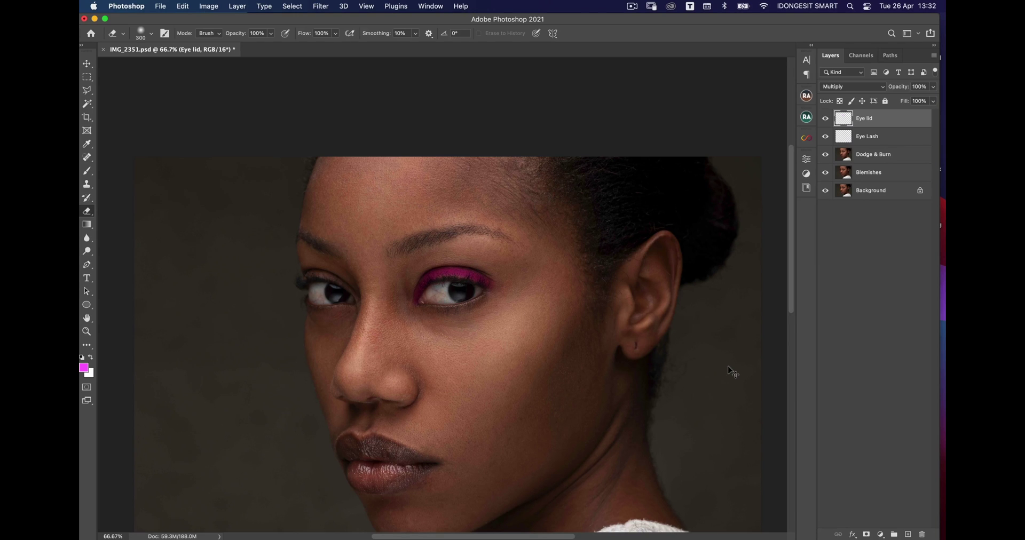
# Reduce the eraser to 45 px and check the eyelid colour both close up and across the whole face.
pyautogui.press('super+plus')
pyautogui.press('super+plus')
pyautogui.press('[')
pyautogui.press('[')
pyautogui.press('[')
pyautogui.press('[')
pyautogui.press('[')
pyautogui.press('[')
pyautogui.press('[')
pyautogui.press('[')
pyautogui.press('[')
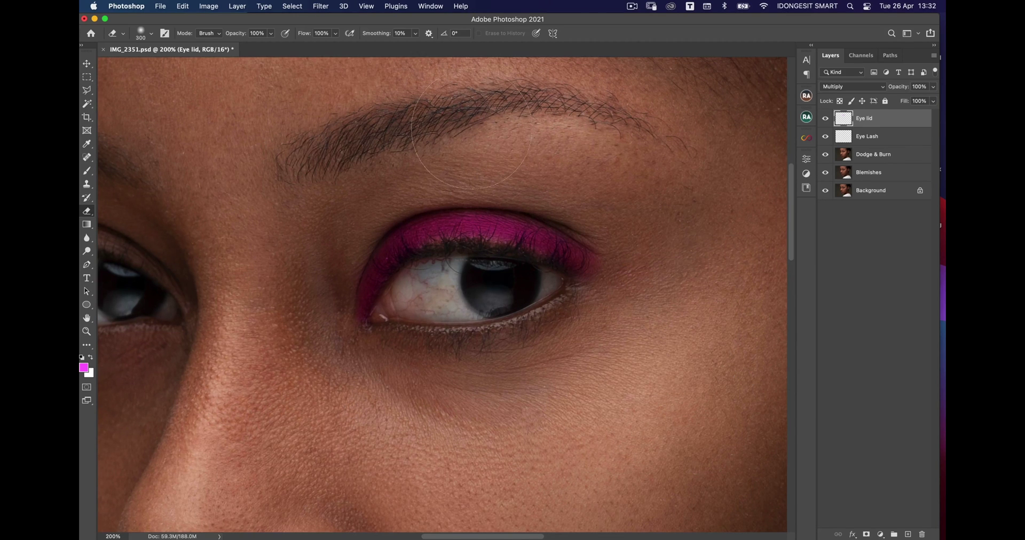
pyautogui.press('[')
pyautogui.press('[')
pyautogui.press('[')
pyautogui.press('super+minus')
pyautogui.press('super+minus')
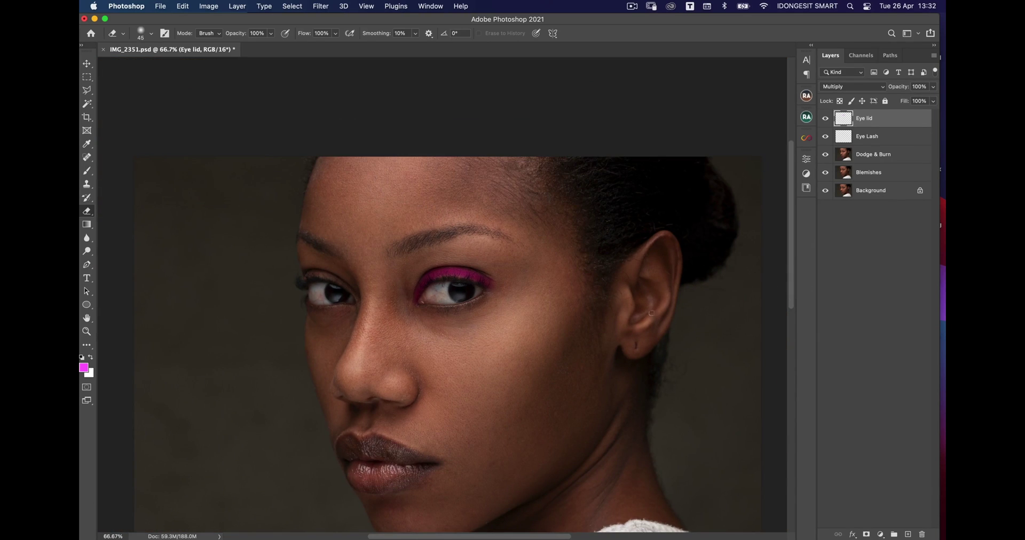
pyautogui.press('super+plus')
pyautogui.press('super+plus')
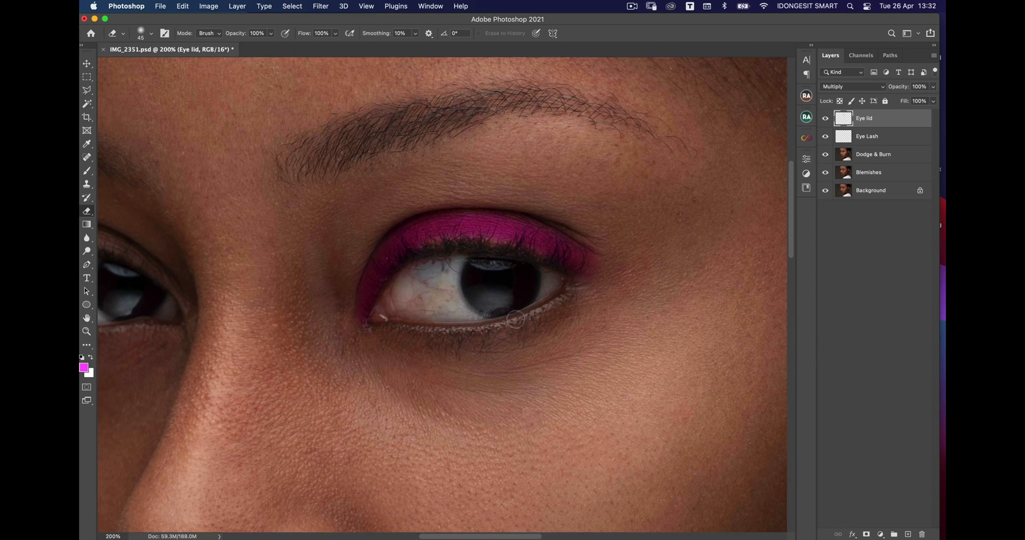
# Paint magenta along the upper lid of the other eye, from the outer lashes to the inner corner, on the Eye lid layer.
pyautogui.moveTo(229, 284); pyautogui.dragTo(576, 296)
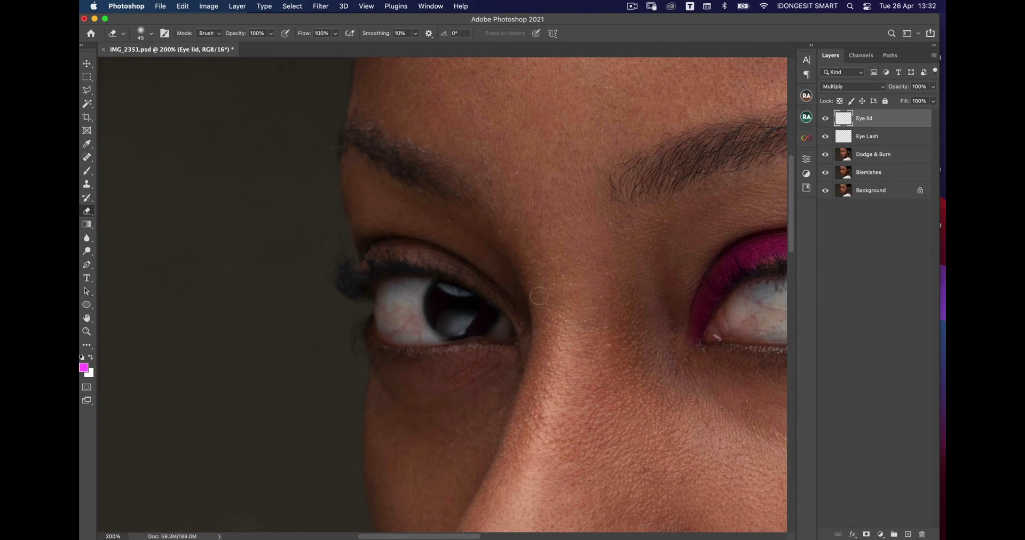
pyautogui.press(']')
pyautogui.click(87, 171)
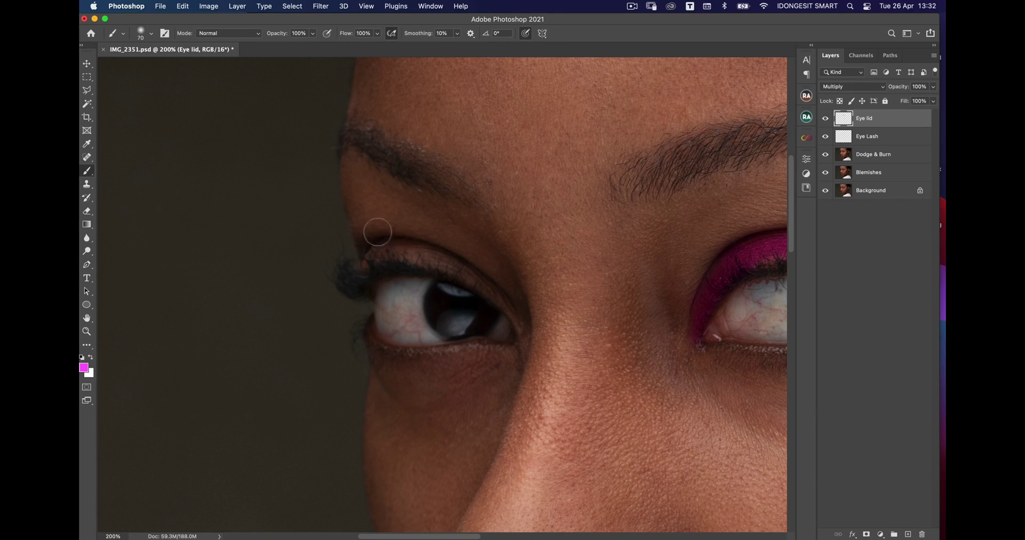
pyautogui.press('[')
pyautogui.press('[')
pyautogui.moveTo(367, 261)
pyautogui.mouseDown()
pyautogui.moveTo(388, 248)
pyautogui.moveTo(470, 275)
pyautogui.moveTo(519, 335)
pyautogui.mouseUp()
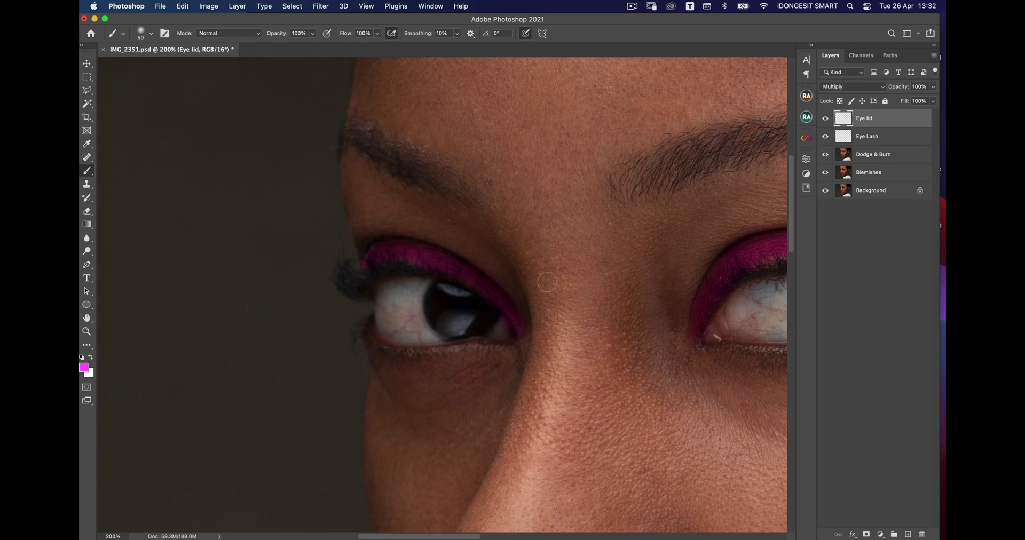
# Touch up the magenta at the inner corner of the second eye with a 25 px brush.
pyautogui.press('[')
pyautogui.press('[')
pyautogui.press('[')
pyautogui.press('[')
pyautogui.press('[')
pyautogui.moveTo(531, 318); pyautogui.dragTo(536, 327)
# Erase magenta spill along the second eye's lash line with a 45 px eraser.
pyautogui.press('e')
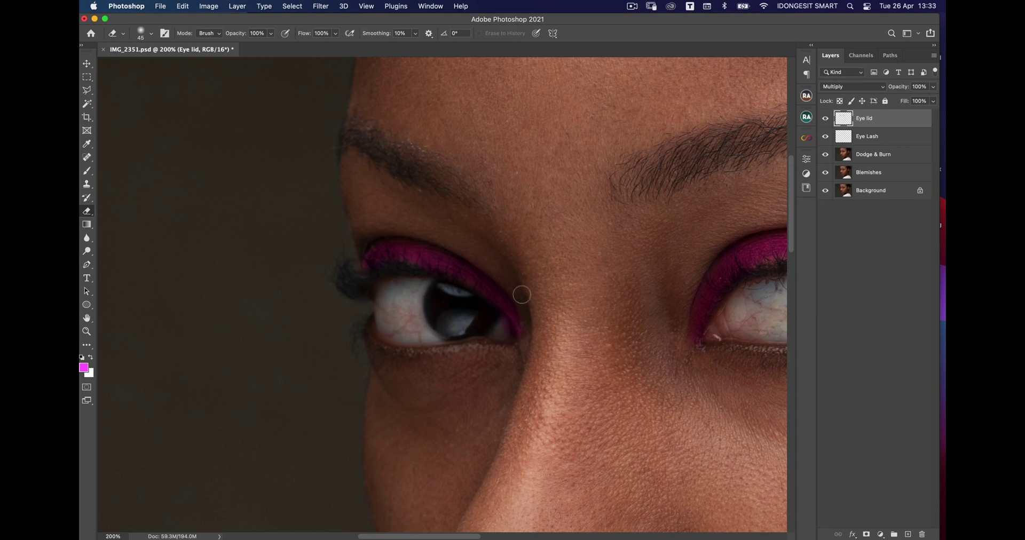
pyautogui.moveTo(503, 332); pyautogui.dragTo(483, 315)
pyautogui.moveTo(402, 290)
pyautogui.mouseDown()
pyautogui.moveTo(373, 288)
pyautogui.moveTo(382, 283)
pyautogui.mouseUp()
# Examine the magenta makeup on both eyelids up close and in the full portrait.
pyautogui.moveTo(666, 278); pyautogui.dragTo(488, 312)
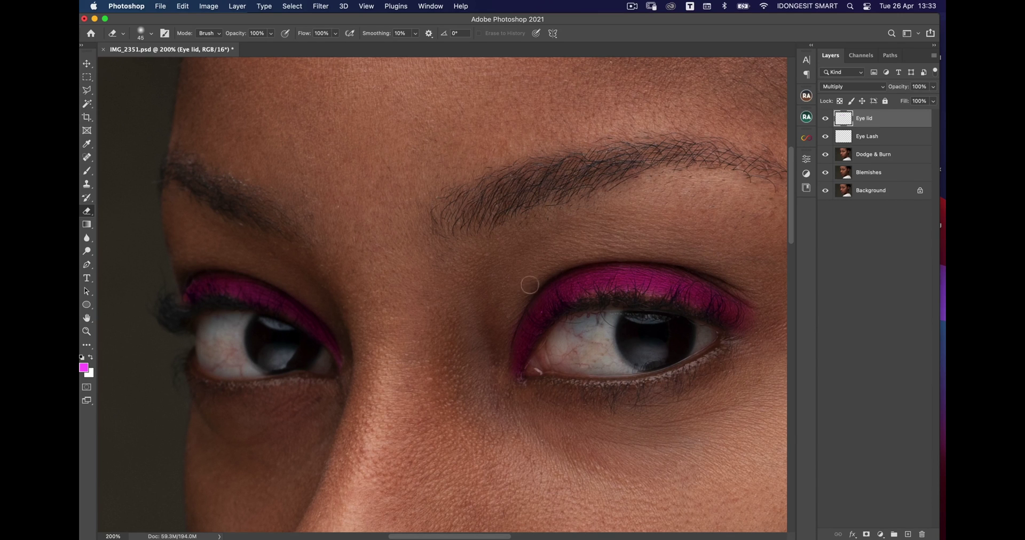
pyautogui.press('super+0')
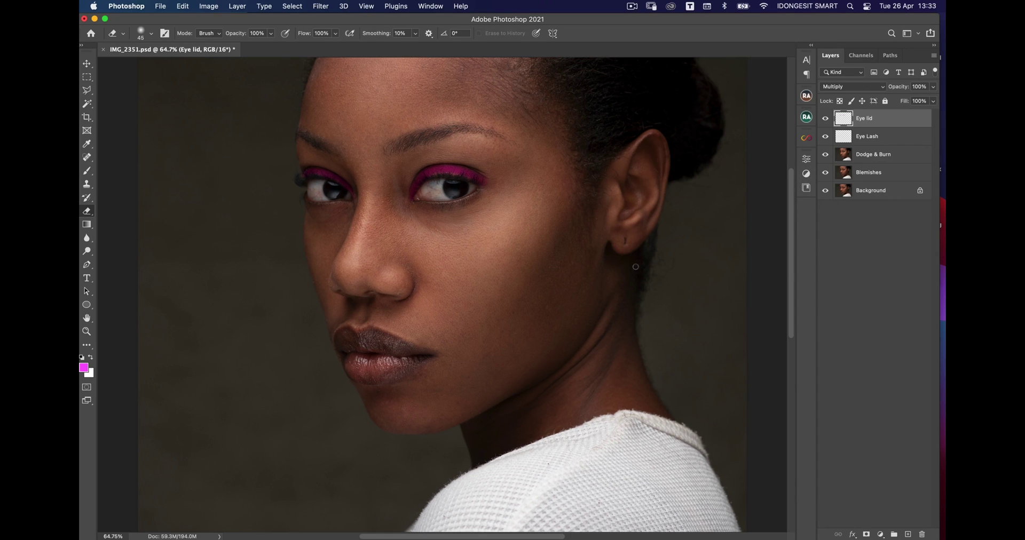
pyautogui.moveTo(511, 204); pyautogui.dragTo(548, 292)
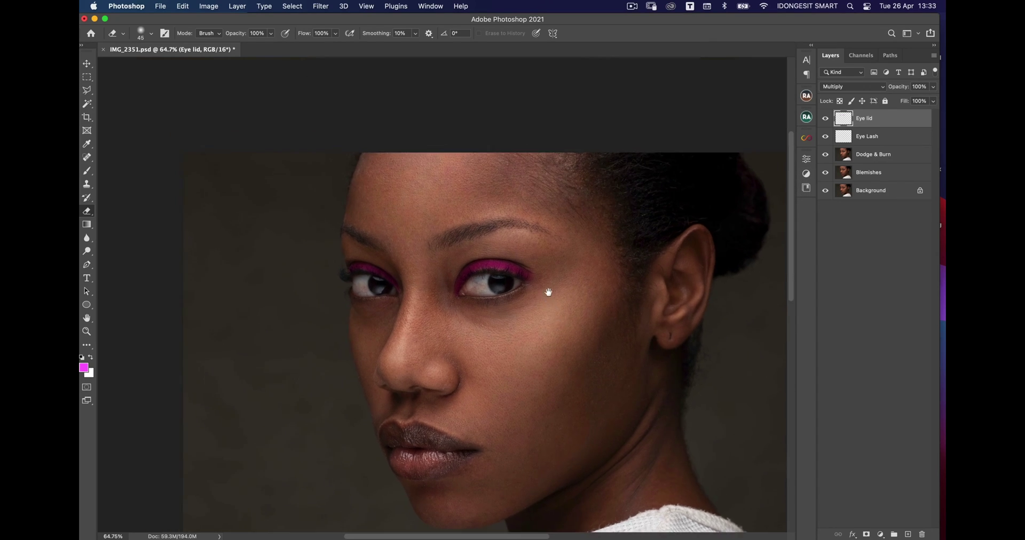
pyautogui.press('super+equal')
pyautogui.press('super+equal')
pyautogui.press('super+equal')
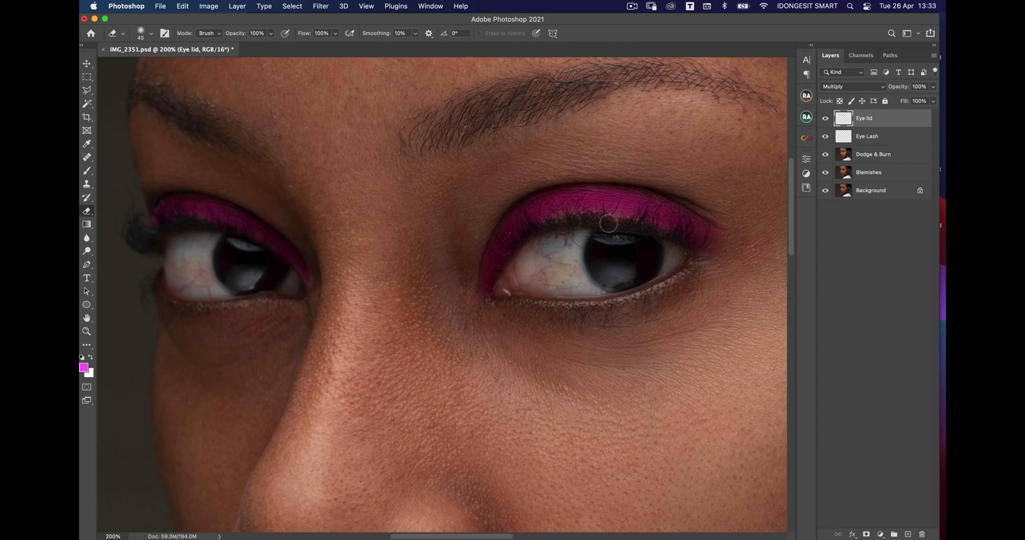
pyautogui.moveTo(635, 183); pyautogui.dragTo(500, 199)
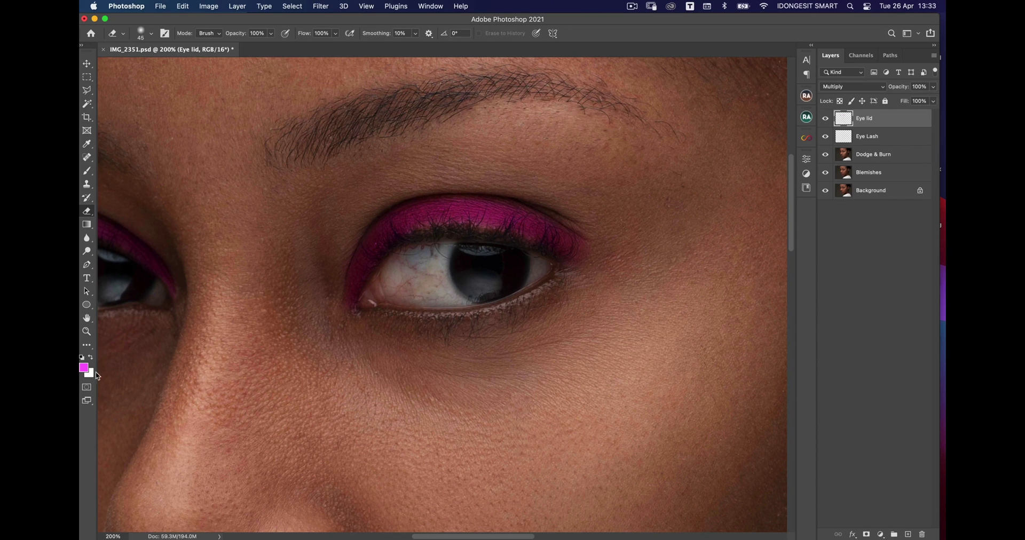
# Sample a brown skin tone from the shaded cheek and add a new empty layer above the Eye lid layer.
pyautogui.press('i')
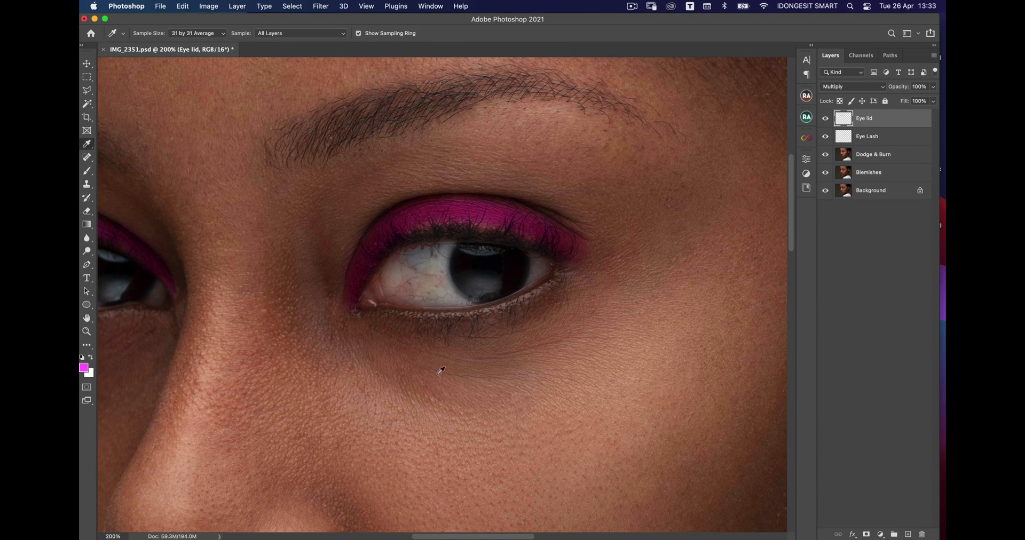
pyautogui.press('super+minus')
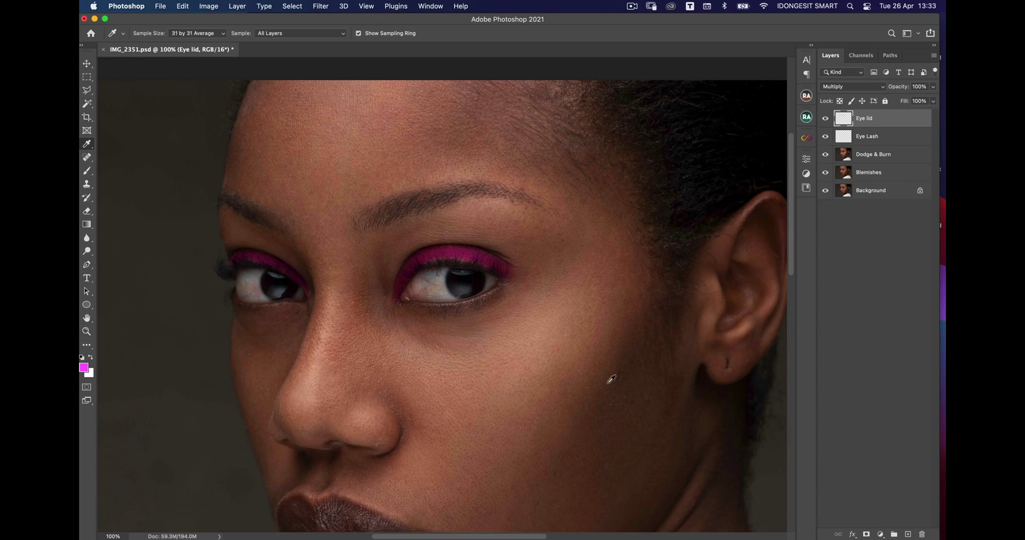
pyautogui.click(580, 376)
pyautogui.press('b')
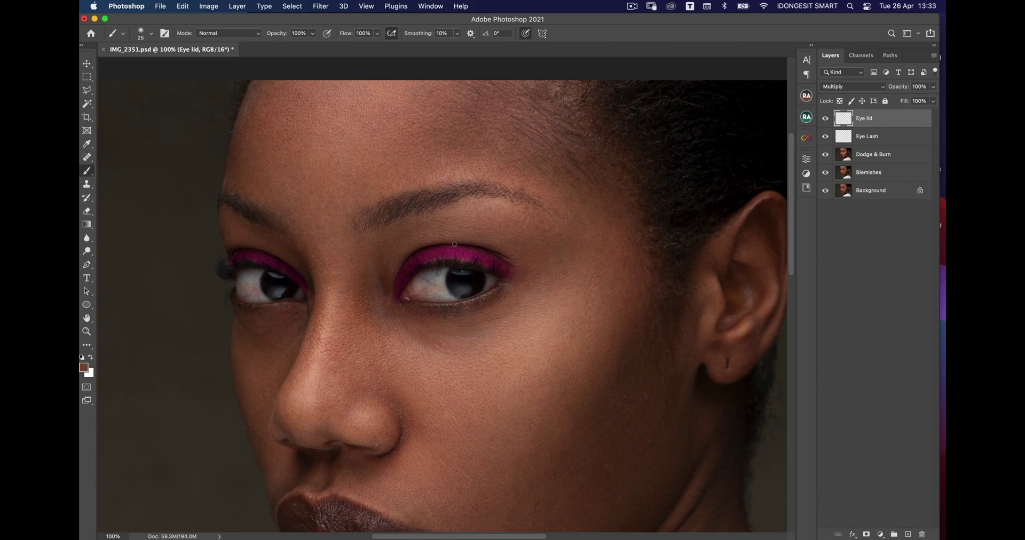
pyautogui.click(908, 534)
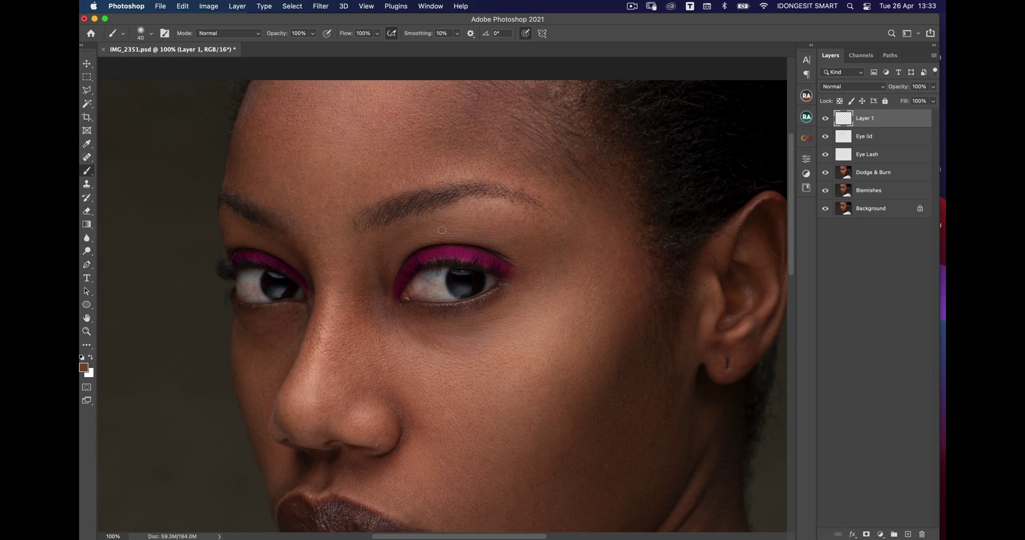
# Paint a broad brown band between the upper eyelid and the eyebrow on Layer 1 with a soft brush.
pyautogui.press(']')
pyautogui.press(']')
pyautogui.press(']')
pyautogui.press(']')
pyautogui.moveTo(386, 287)
pyautogui.mouseDown()
pyautogui.moveTo(410, 246)
pyautogui.moveTo(444, 232)
pyautogui.moveTo(520, 254)
pyautogui.moveTo(524, 240)
pyautogui.moveTo(480, 230)
pyautogui.moveTo(424, 241)
pyautogui.moveTo(406, 274)
pyautogui.moveTo(425, 287)
pyautogui.moveTo(432, 259)
pyautogui.moveTo(411, 244)
pyautogui.moveTo(505, 229)
pyautogui.moveTo(486, 240)
pyautogui.moveTo(467, 232)
pyautogui.moveTo(515, 249)
pyautogui.moveTo(469, 230)
pyautogui.moveTo(434, 232)
pyautogui.mouseUp()
pyautogui.press(']')
pyautogui.press(']')
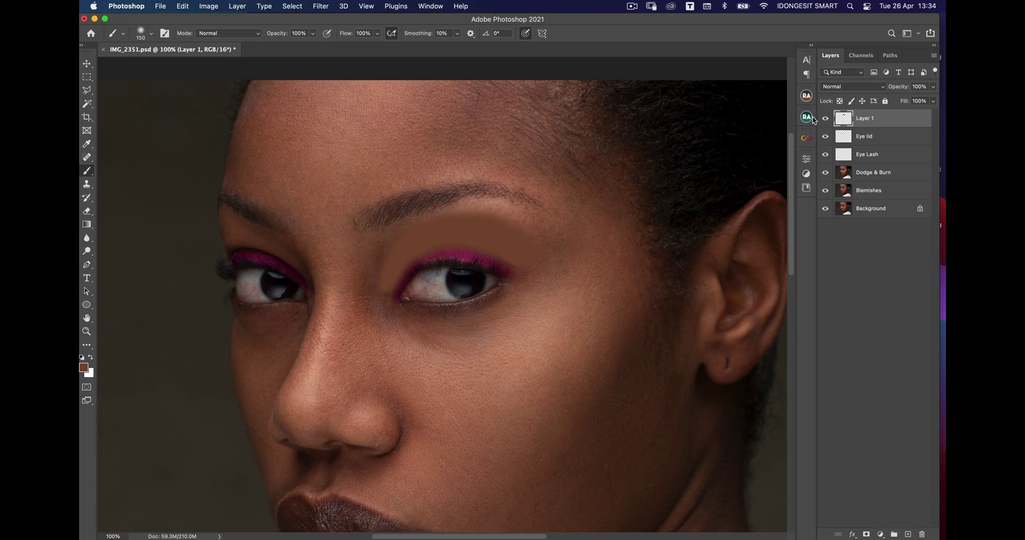
# Set the blend mode of the brown shadow on Layer 1 to Multiply.
pyautogui.click(856, 87)
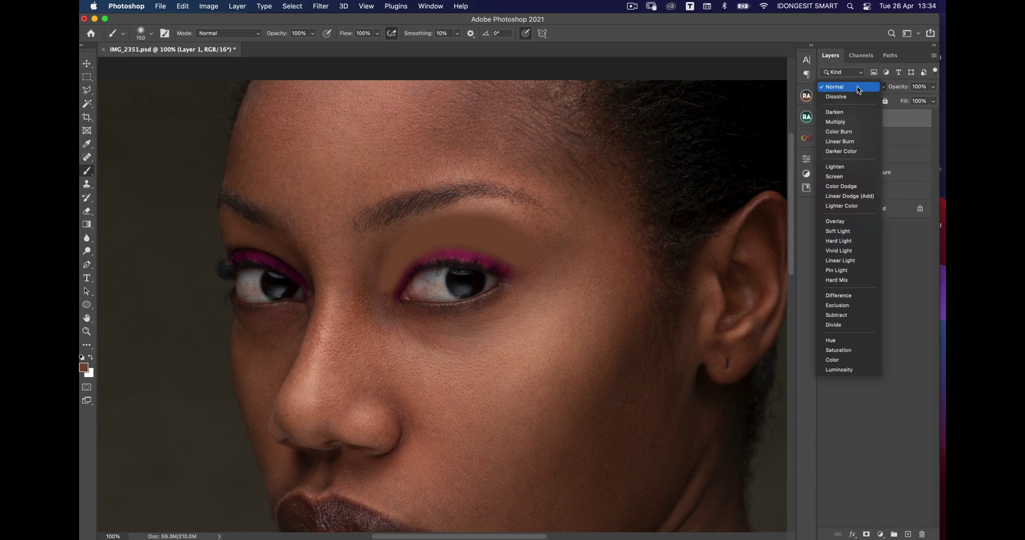
pyautogui.click(850, 122)
pyautogui.press('super+plus')
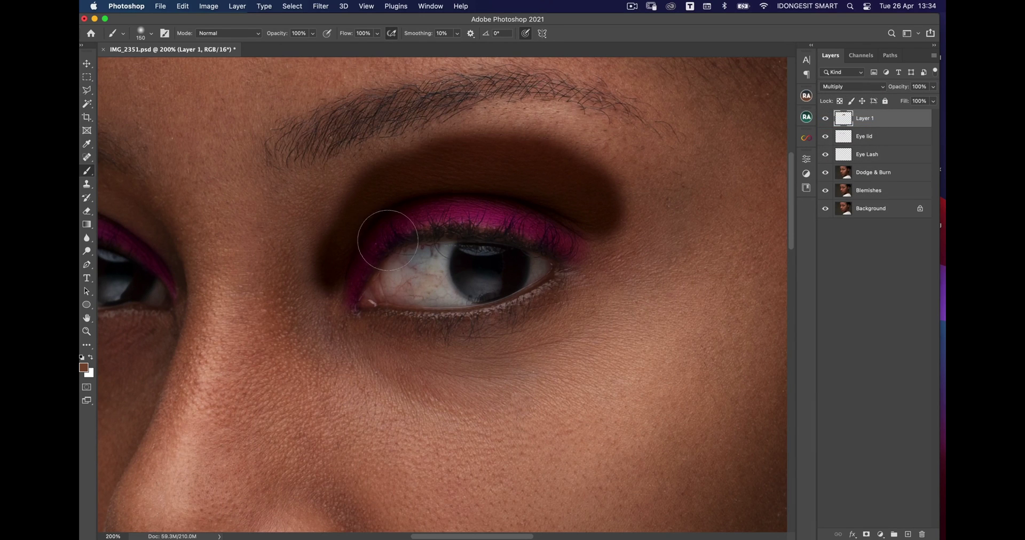
# Erase back the inner edge of the brown shadow beside the nose with an enlarged soft eraser.
pyautogui.press('e')
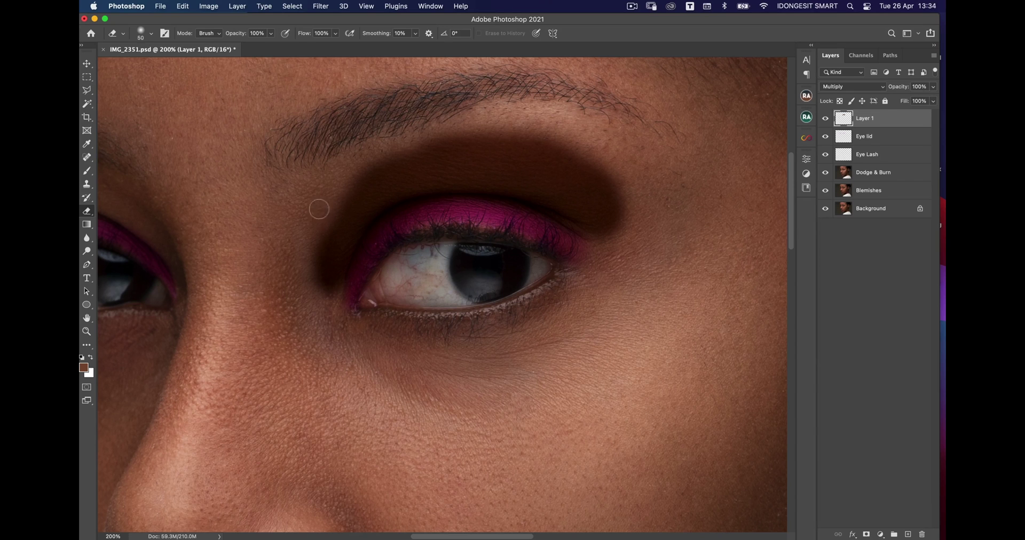
pyautogui.press(']')
pyautogui.press(']')
pyautogui.press(']')
pyautogui.press(']')
pyautogui.moveTo(316, 216)
pyautogui.mouseDown()
pyautogui.moveTo(310, 281)
pyautogui.moveTo(307, 258)
pyautogui.moveTo(311, 242)
pyautogui.moveTo(318, 308)
pyautogui.moveTo(309, 224)
pyautogui.moveTo(309, 258)
pyautogui.moveTo(328, 185)
pyautogui.moveTo(323, 205)
pyautogui.moveTo(364, 146)
pyautogui.mouseUp()
# Extend the brown shadow outward past the outer eye corner with a 150 px brush.
pyautogui.press('b')
pyautogui.press(']')
pyautogui.press(']')
pyautogui.press(']')
pyautogui.press(']')
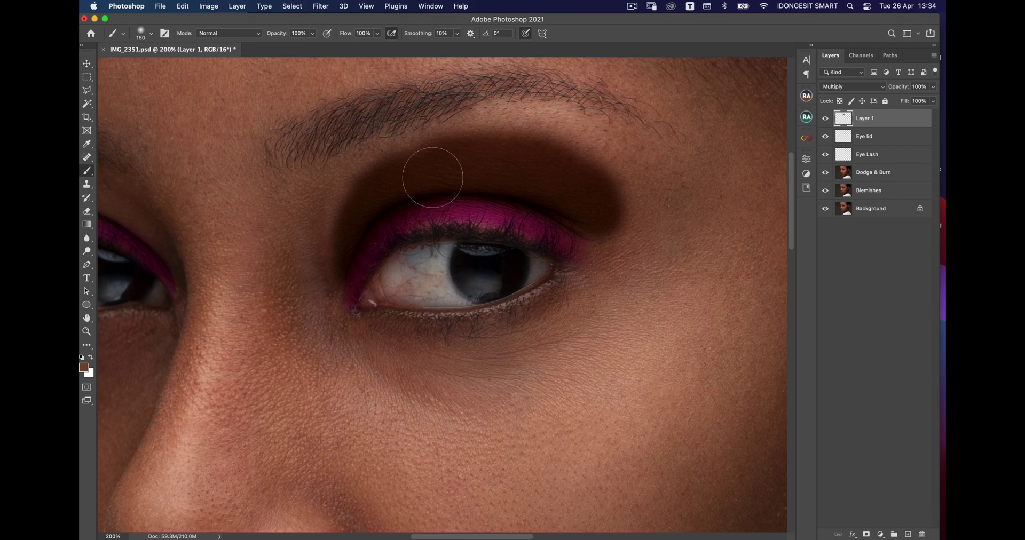
pyautogui.press('[')
pyautogui.press('[')
pyautogui.press('[')
pyautogui.press('[')
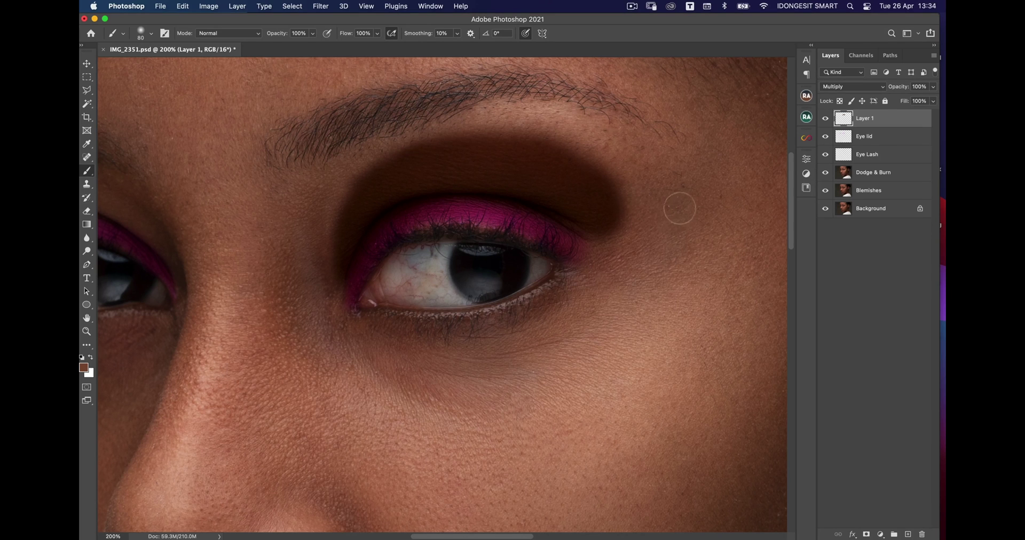
pyautogui.press(']')
pyautogui.press(']')
pyautogui.press(']')
pyautogui.press(']')
pyautogui.click(620, 219)
pyautogui.moveTo(621, 218)
pyautogui.mouseDown()
pyautogui.moveTo(596, 184)
pyautogui.moveTo(633, 215)
pyautogui.moveTo(569, 173)
pyautogui.moveTo(642, 230)
pyautogui.mouseUp()
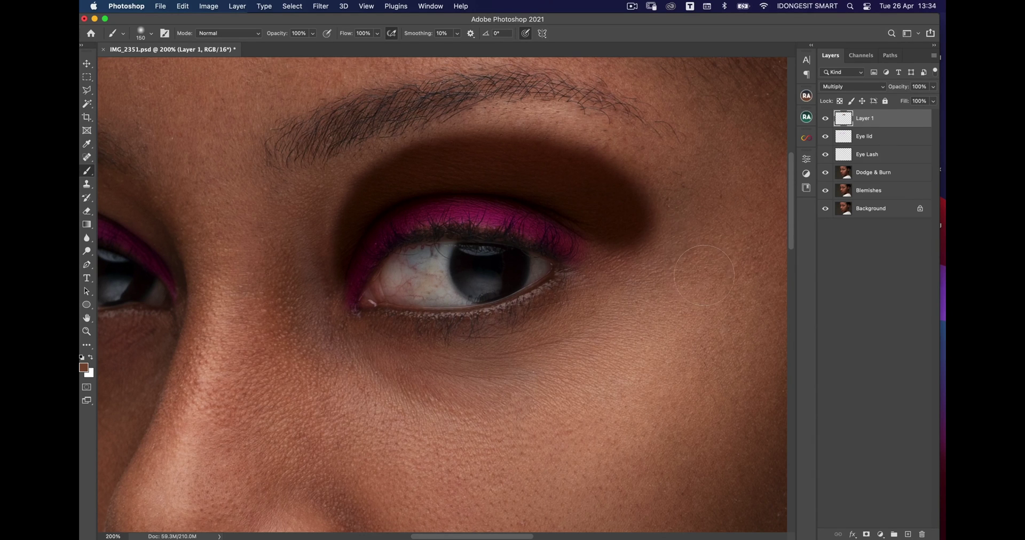
# Soften the outer edge of the brown shadow on Layer 1 with a 600 px eraser.
pyautogui.press(']')
pyautogui.press(']')
pyautogui.press(']')
pyautogui.press(']')
pyautogui.press(']')
pyautogui.press(']')
pyautogui.press('super+minus')
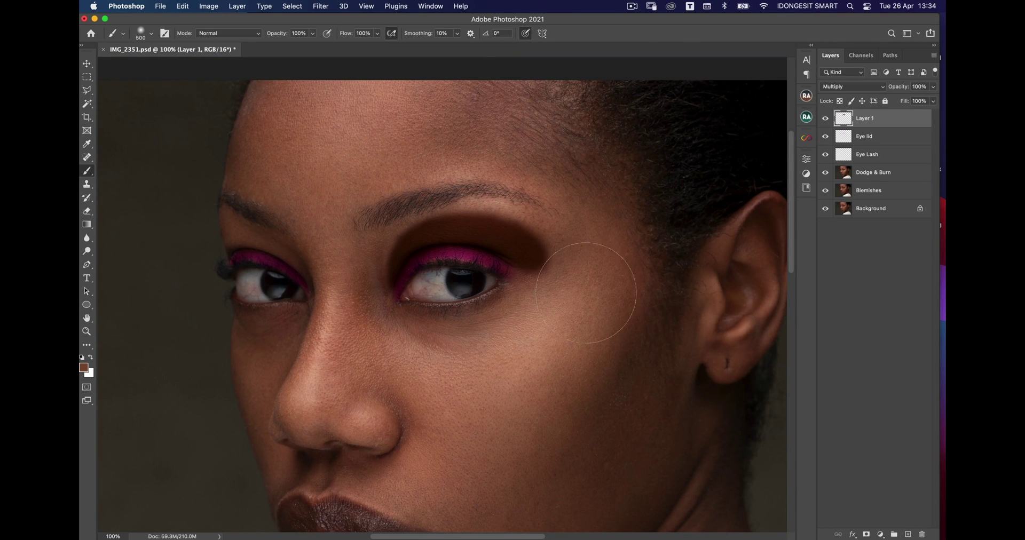
pyautogui.press('e')
pyautogui.press(']')
pyautogui.press(']')
pyautogui.press(']')
pyautogui.press(']')
pyautogui.press(']')
pyautogui.press(']')
pyautogui.press(']')
pyautogui.press(']')
pyautogui.press(']')
pyautogui.press(']')
pyautogui.press(']')
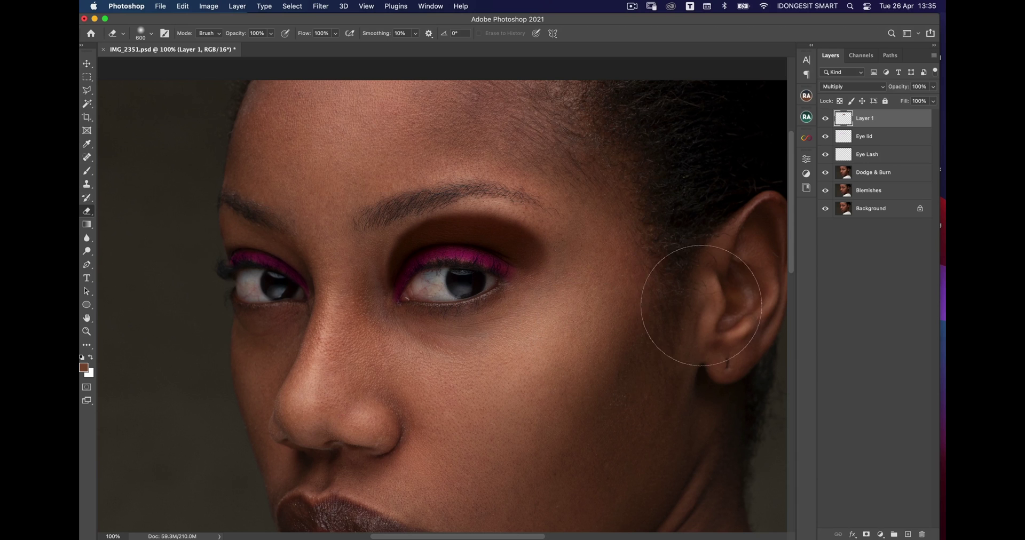
# Blend the Eye lid layer into the skin by splitting the Underlying Layer white Blend If slider to 73 / 255.
pyautogui.press('super+plus')
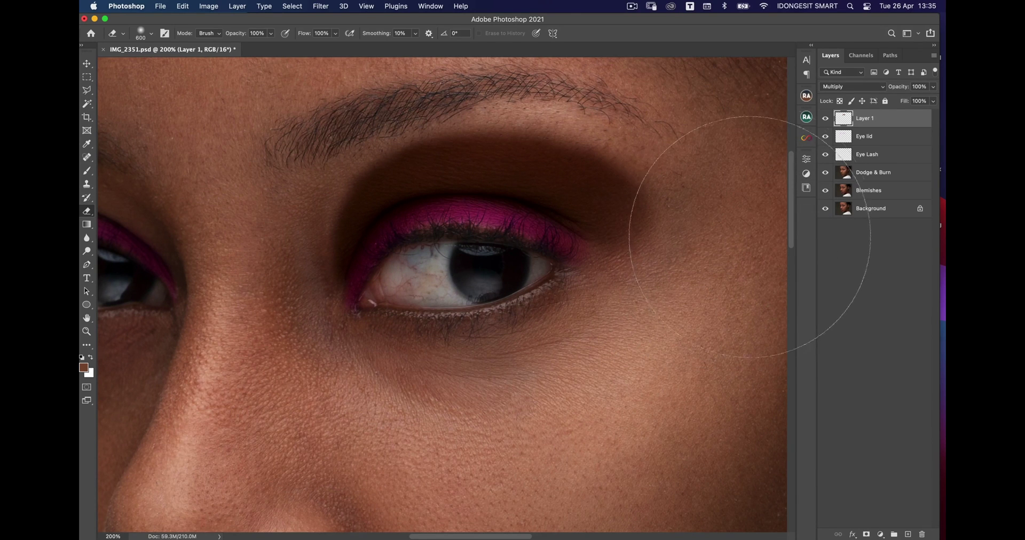
pyautogui.press('super+plus')
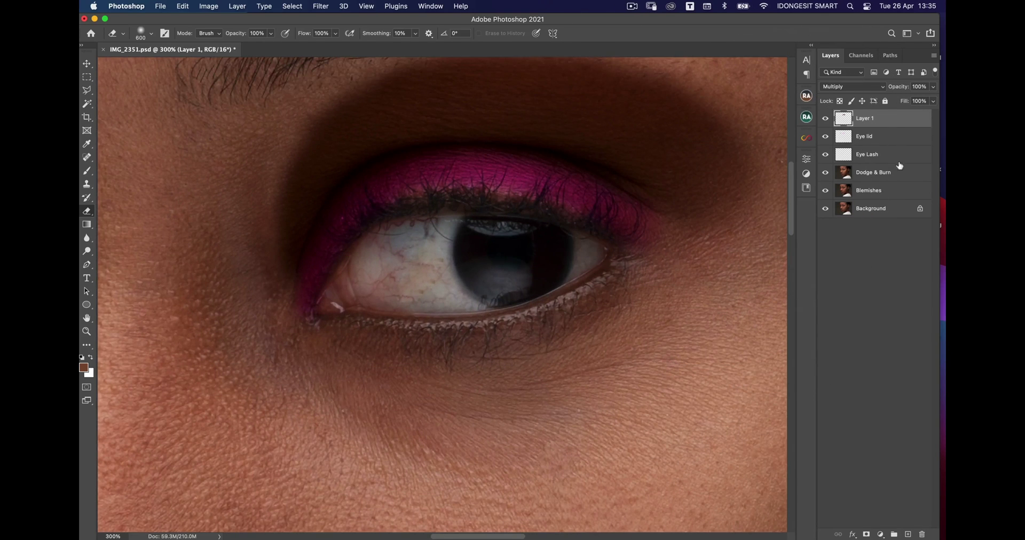
pyautogui.moveTo(648, 137); pyautogui.dragTo(595, 254)
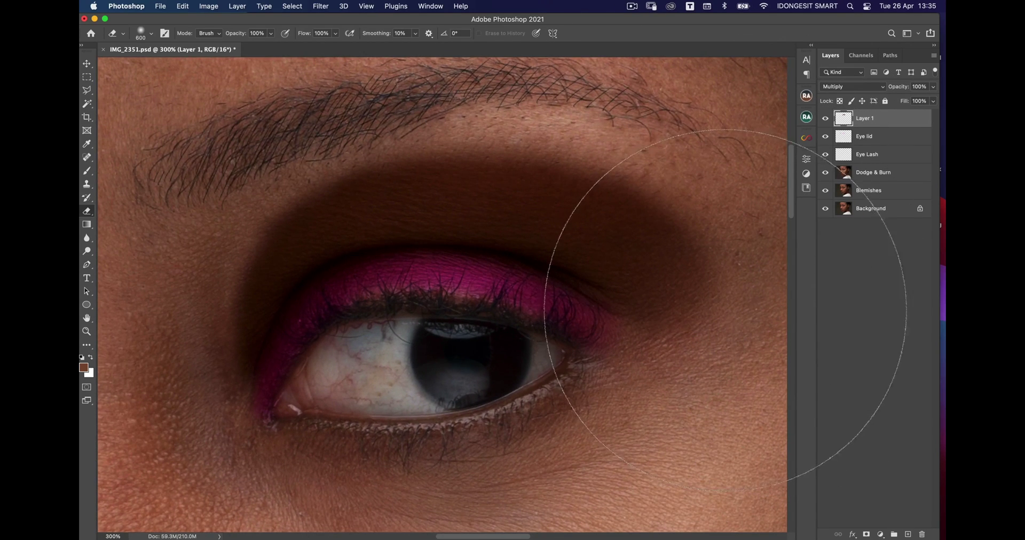
pyautogui.press('v')
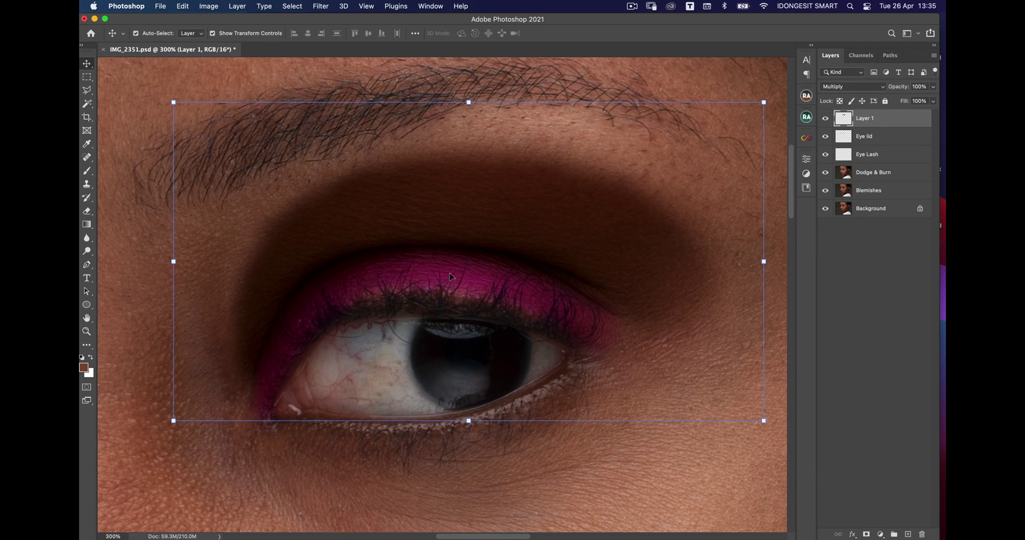
pyautogui.click(860, 137)
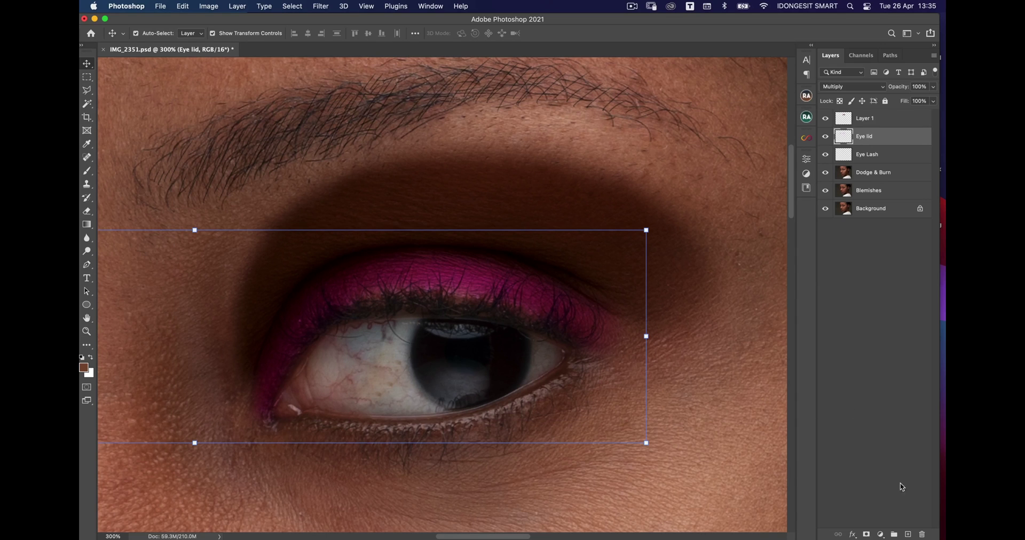
pyautogui.doubleClick(904, 141)
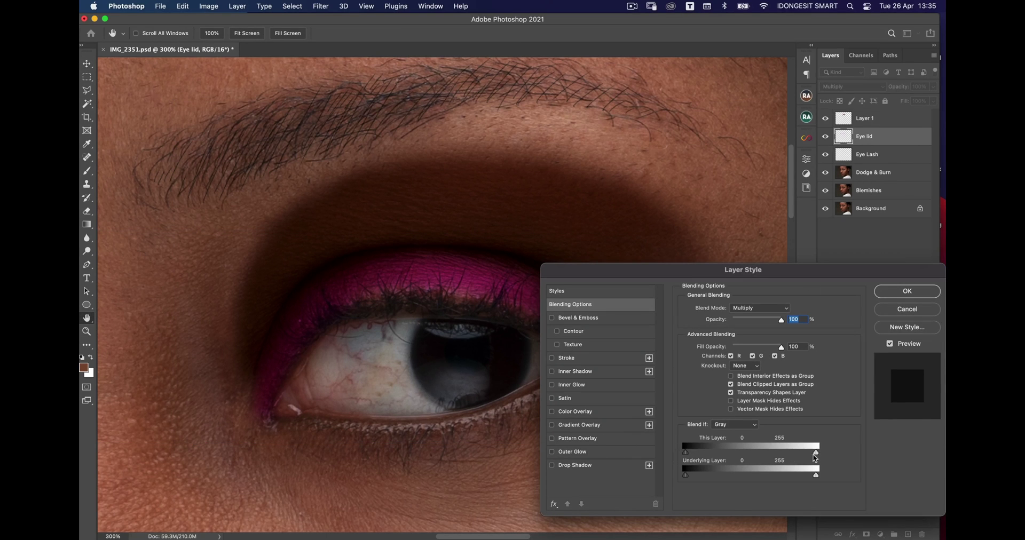
pyautogui.press('alt')
pyautogui.moveTo(807, 479); pyautogui.dragTo(723, 470)
pyautogui.moveTo(782, 271); pyautogui.dragTo(788, 216)
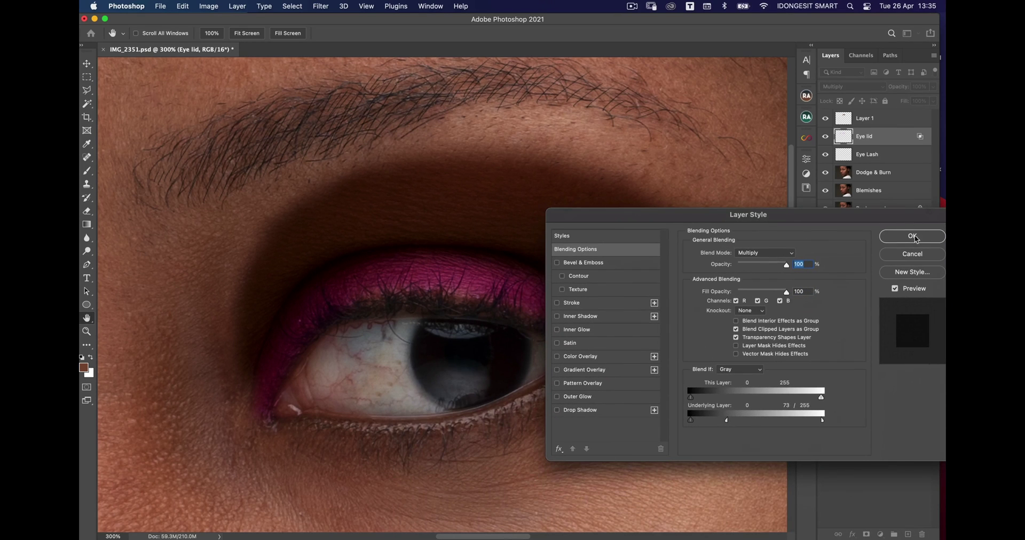
pyautogui.click(910, 238)
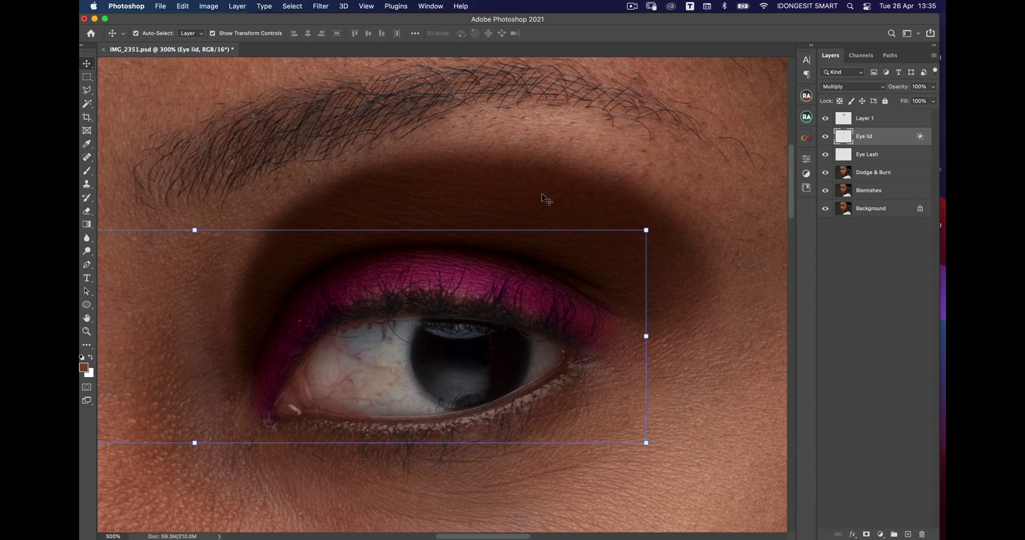
# Apply Blend If to the brown shadow on Layer 1, splitting the Underlying Layer white slider to 61 / 255.
pyautogui.click(862, 120)
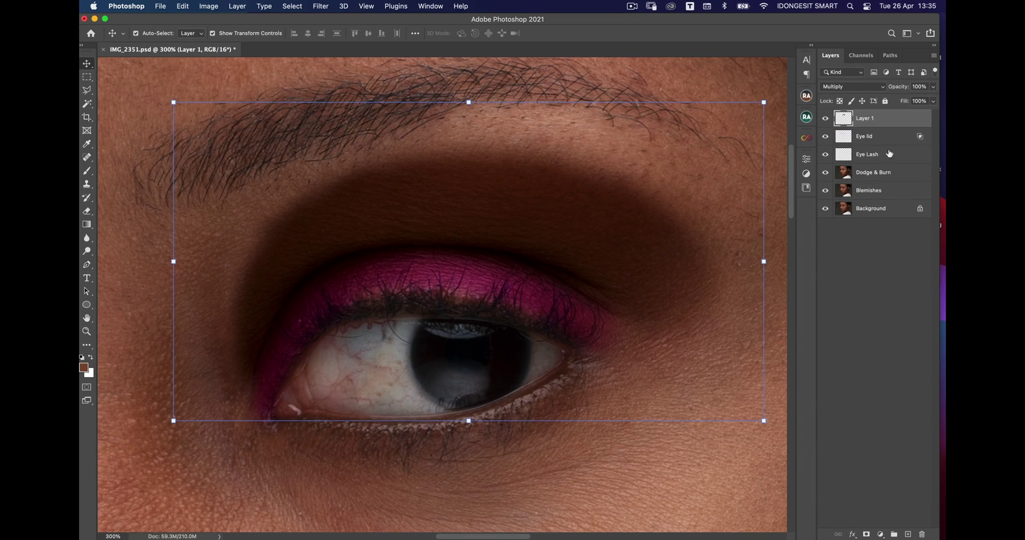
pyautogui.doubleClick(902, 123)
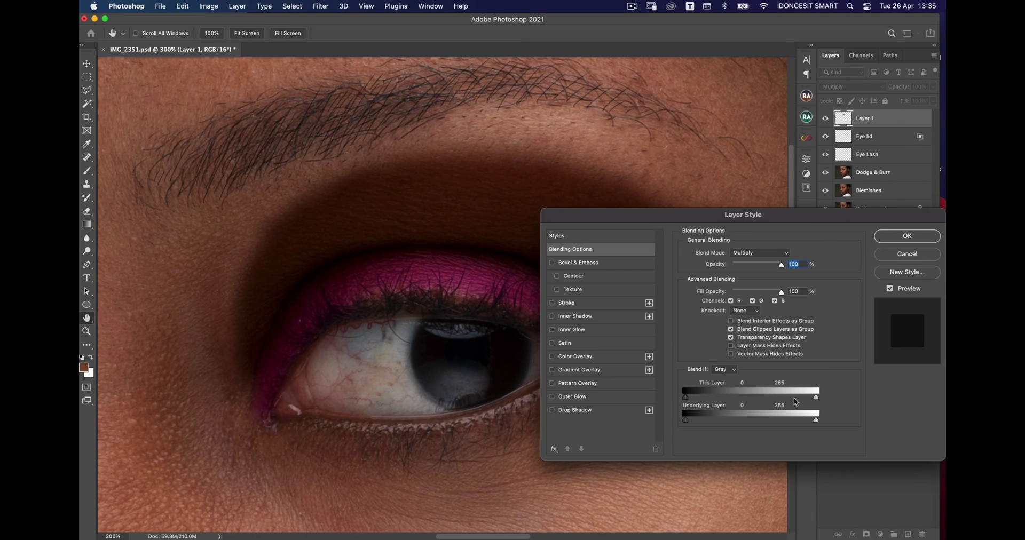
pyautogui.press('alt')
pyautogui.moveTo(816, 425); pyautogui.dragTo(721, 419)
pyautogui.moveTo(677, 208); pyautogui.dragTo(808, 55)
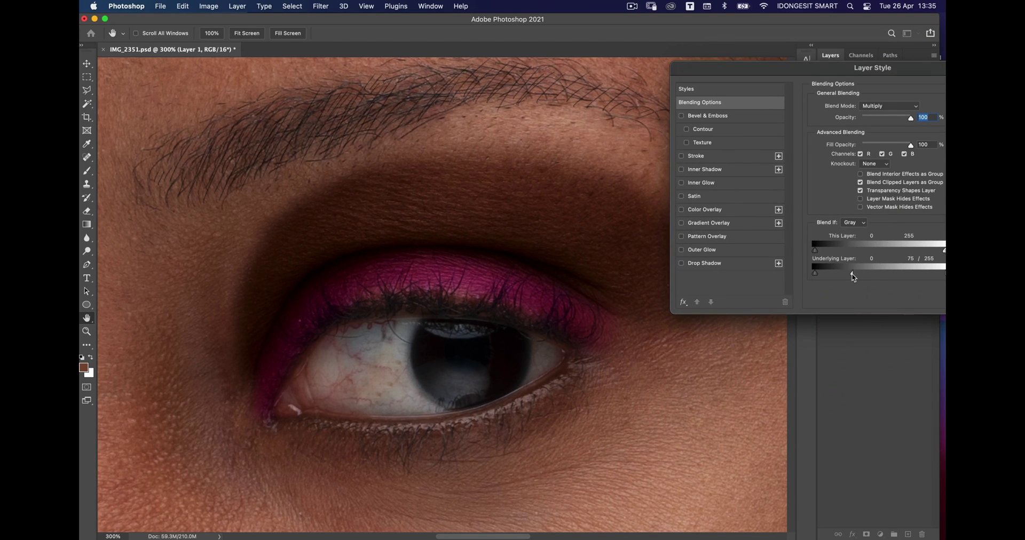
pyautogui.moveTo(841, 275); pyautogui.dragTo(943, 275)
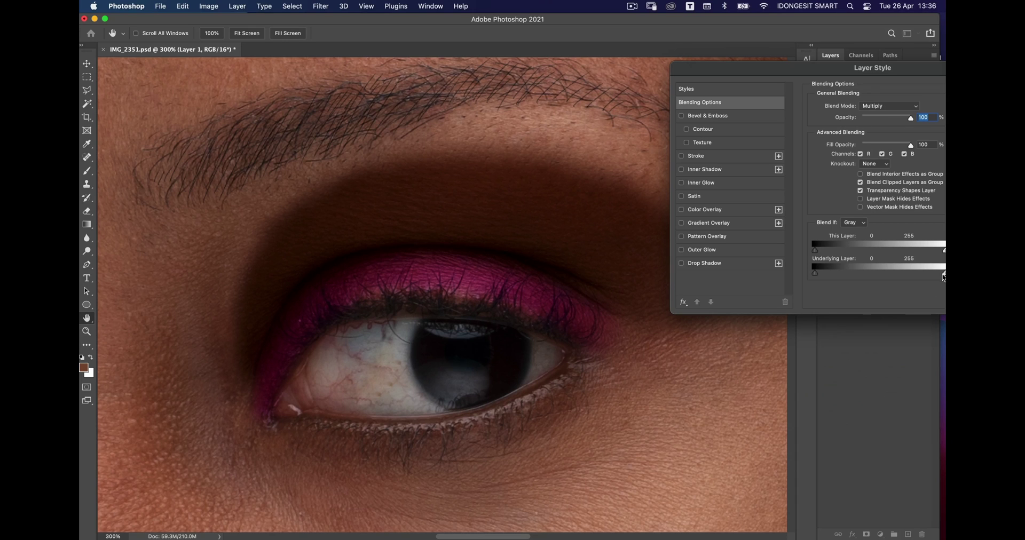
pyautogui.moveTo(907, 273); pyautogui.dragTo(845, 268)
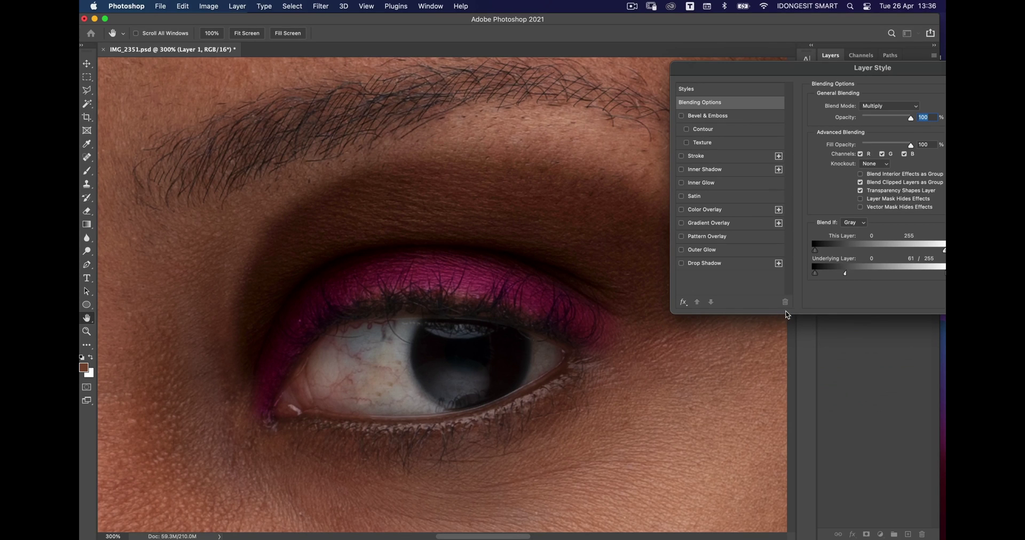
pyautogui.click(784, 306)
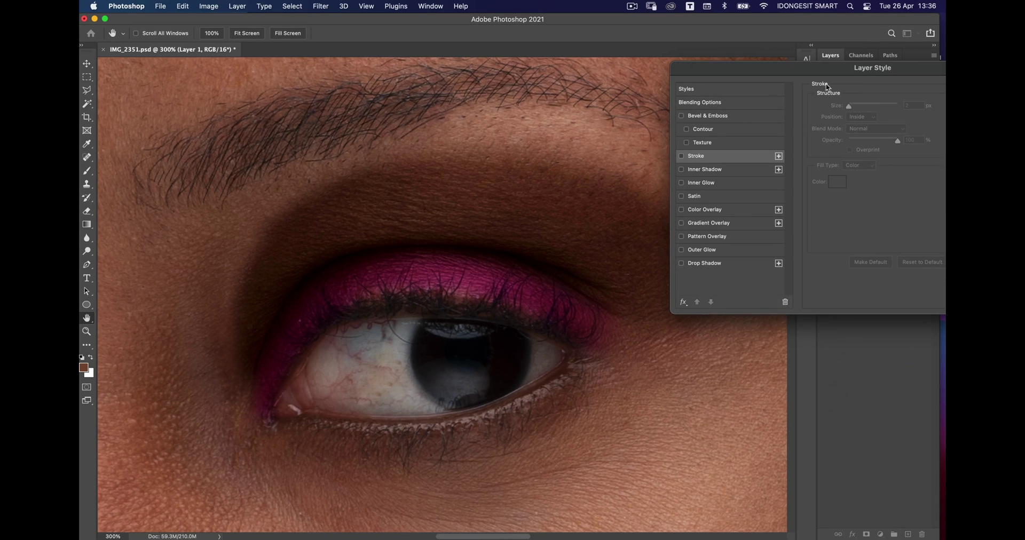
pyautogui.moveTo(876, 68); pyautogui.dragTo(723, 115)
pyautogui.click(880, 137)
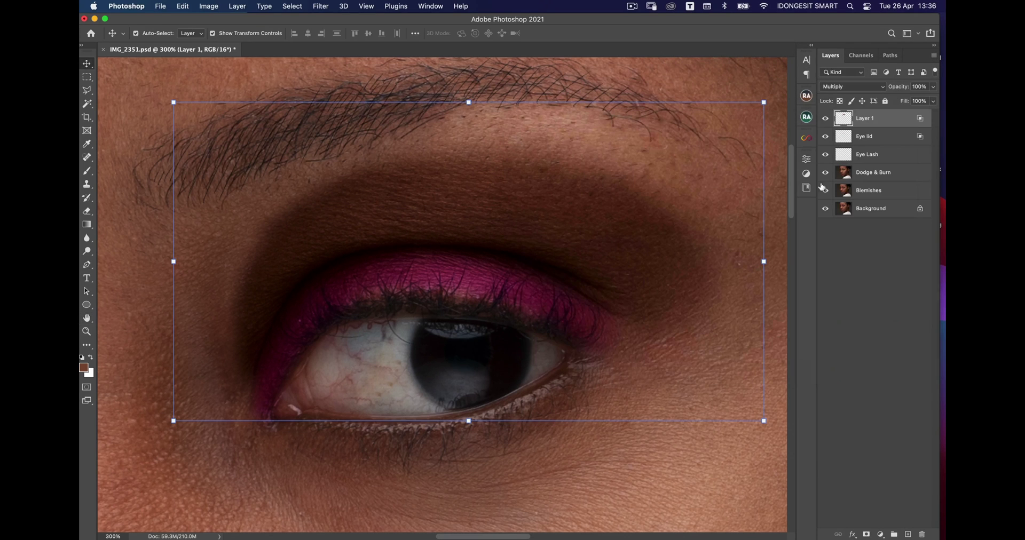
# Examine the blended eye makeup on the whole face without layer outlines and in close-up.
pyautogui.press('super+0')
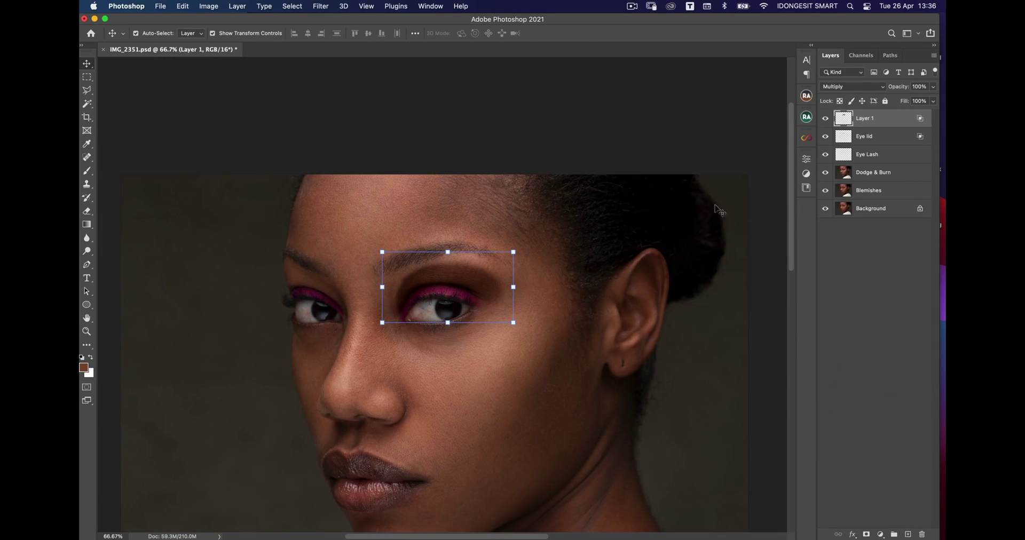
pyautogui.click(483, 134)
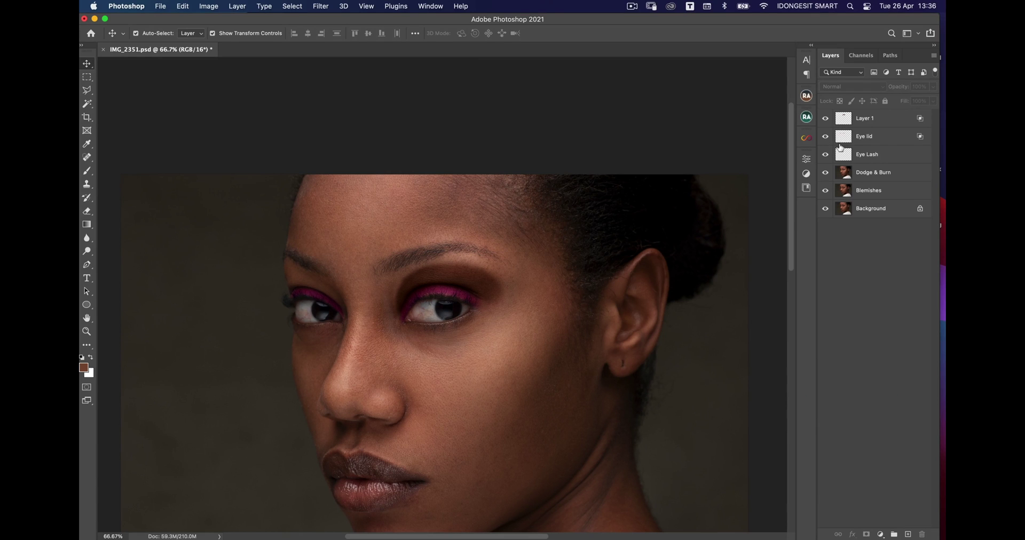
pyautogui.click(871, 125)
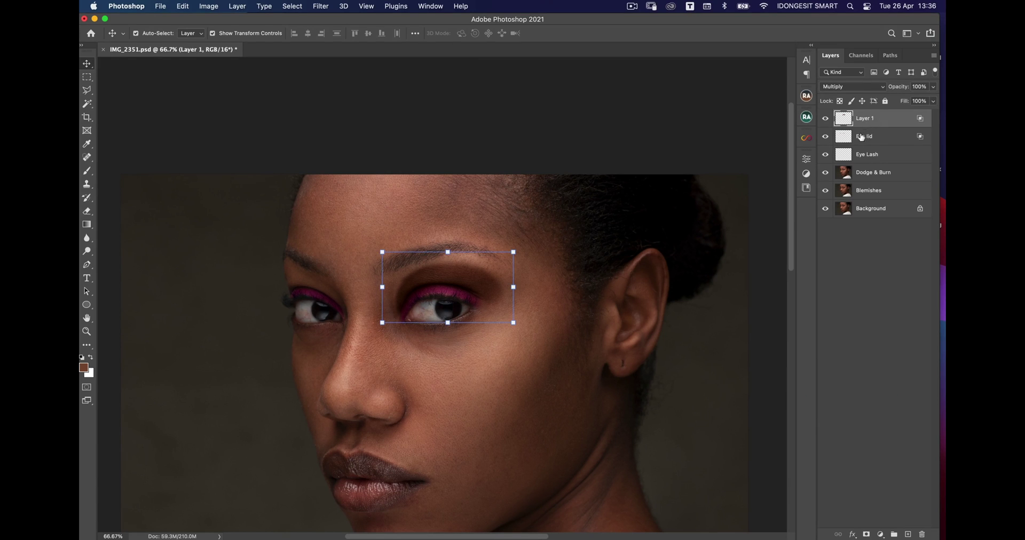
pyautogui.click(558, 108)
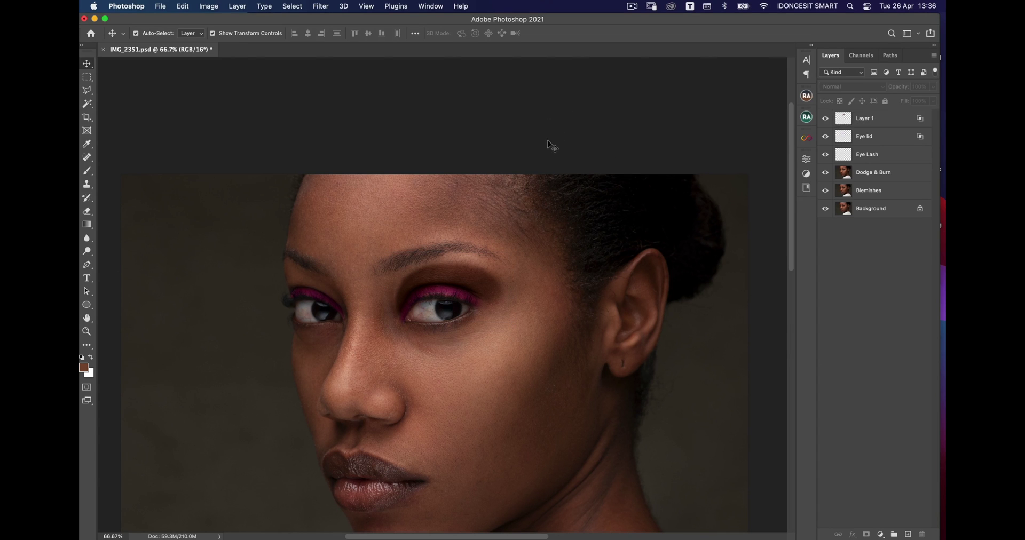
pyautogui.click(879, 122)
pyautogui.scroll(5, 443, 297)
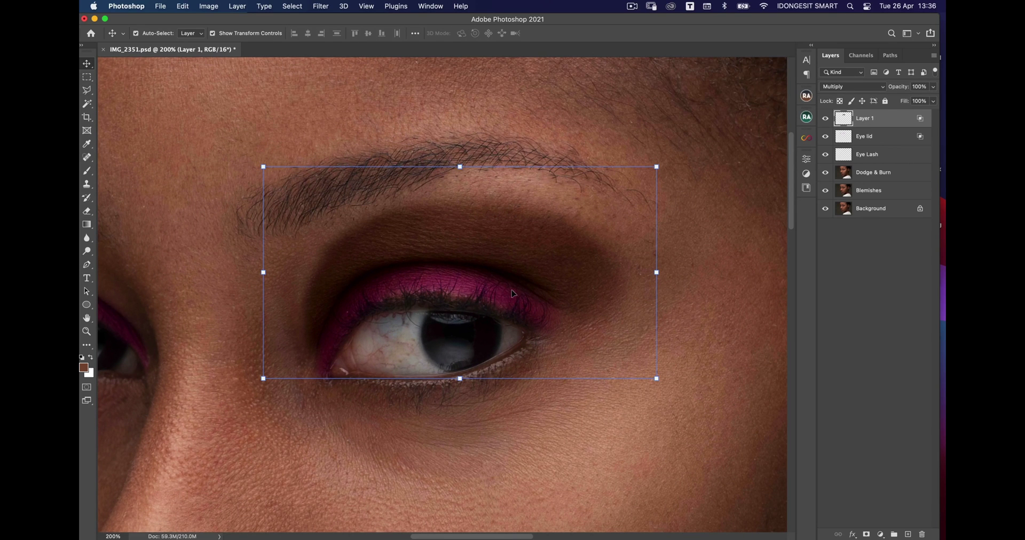
pyautogui.press('e')
pyautogui.scroll(-2, 466, 309)
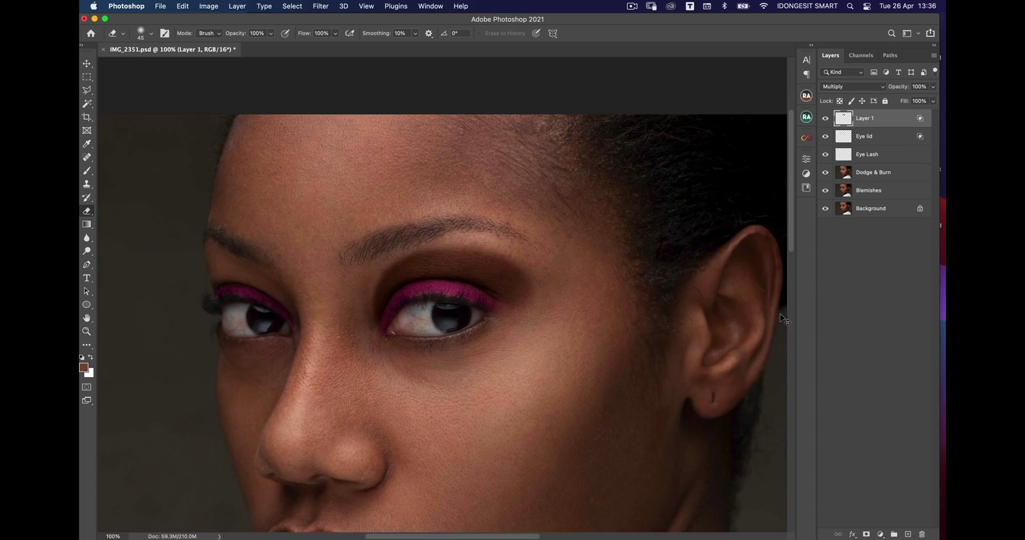
# Add a new layer above Layer 1 and lighten a sampled skin tone to foreground colour fadac7.
pyautogui.click(908, 535)
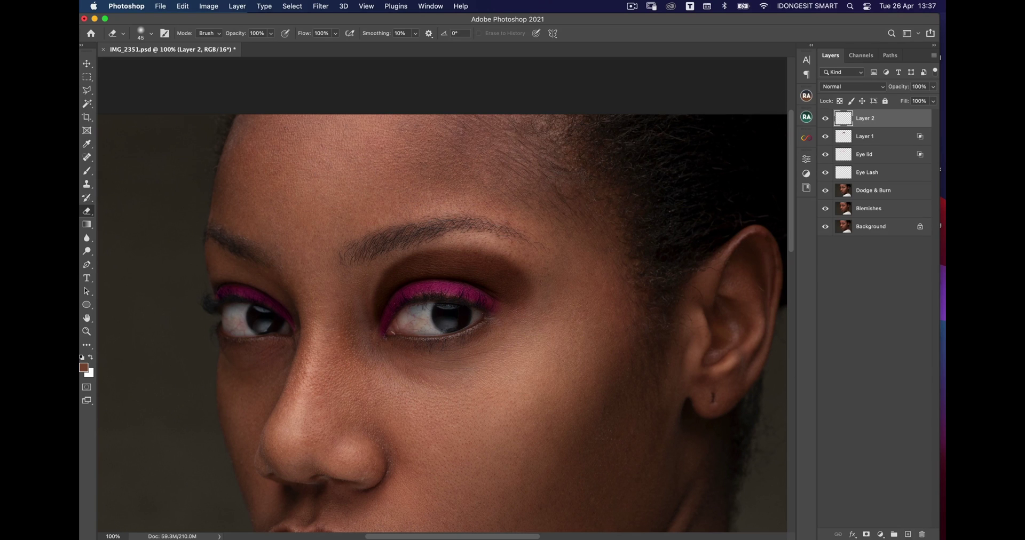
pyautogui.press('i')
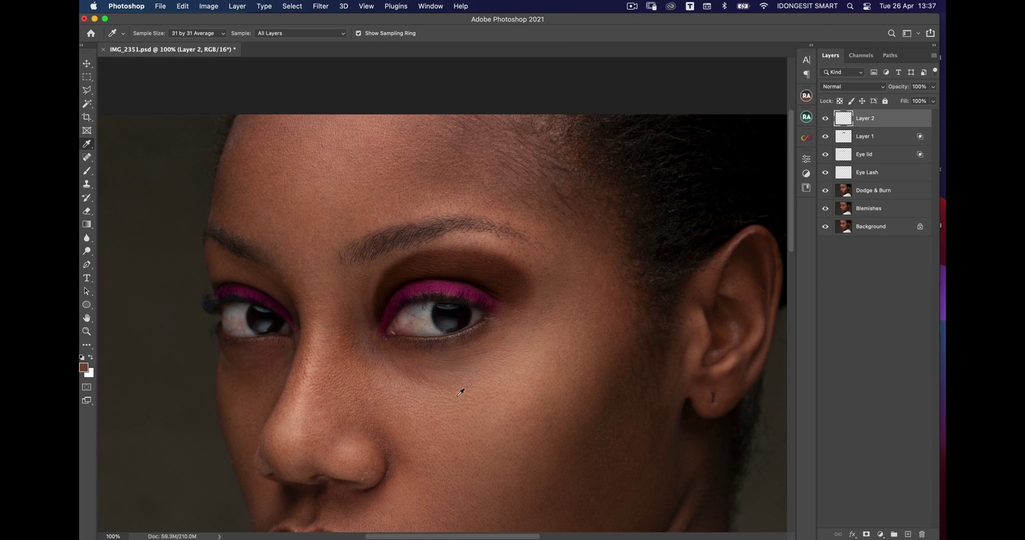
pyautogui.click(299, 402)
pyautogui.click(84, 368)
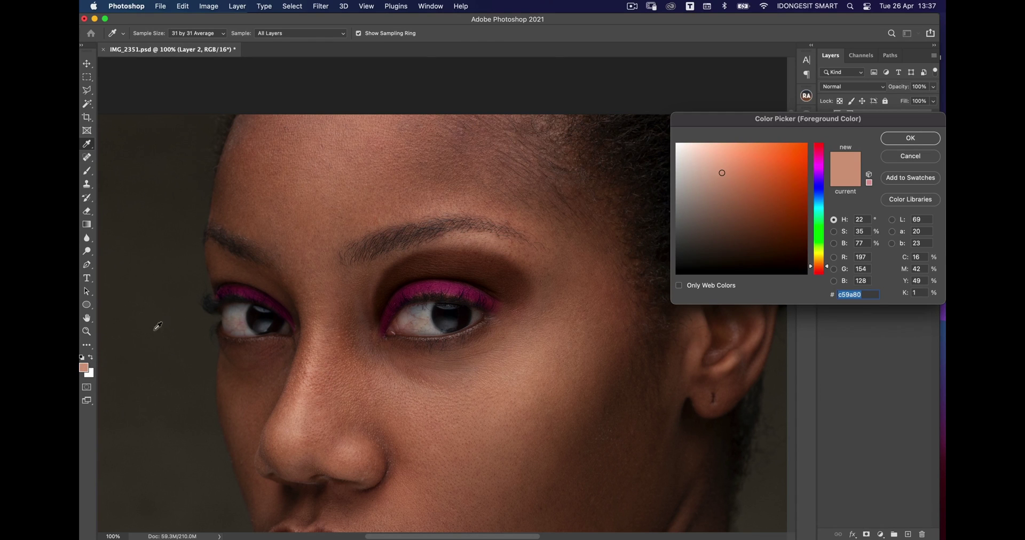
pyautogui.moveTo(723, 173); pyautogui.dragTo(702, 145)
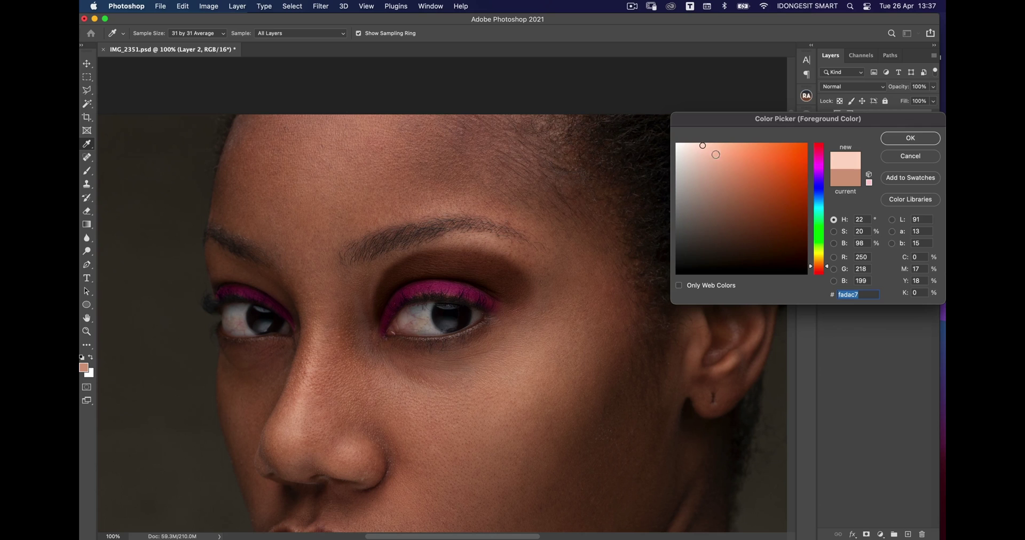
pyautogui.click(910, 139)
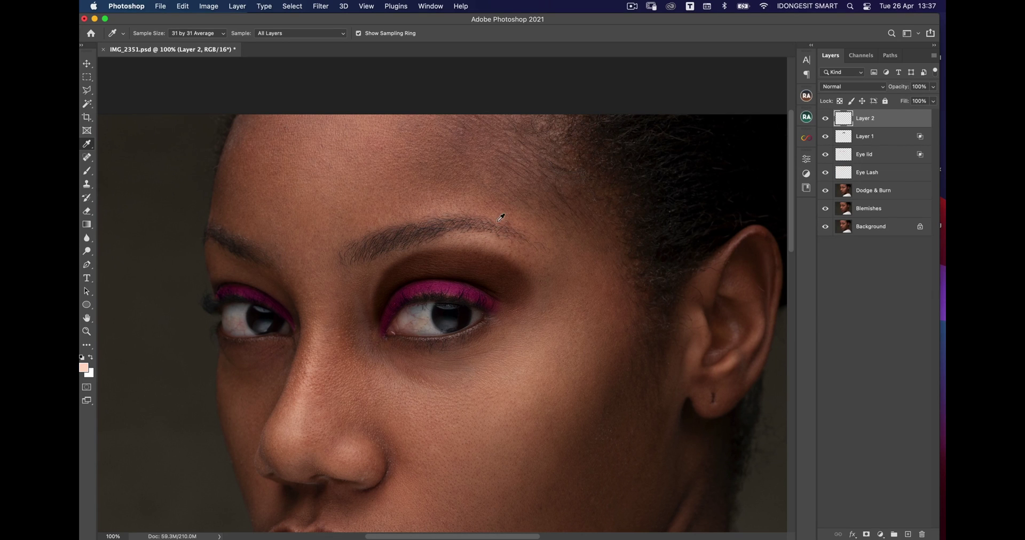
# Paint a light peach highlight on the brow bone below the outer eyebrow with a 150 px soft brush on Layer 2.
pyautogui.press('b')
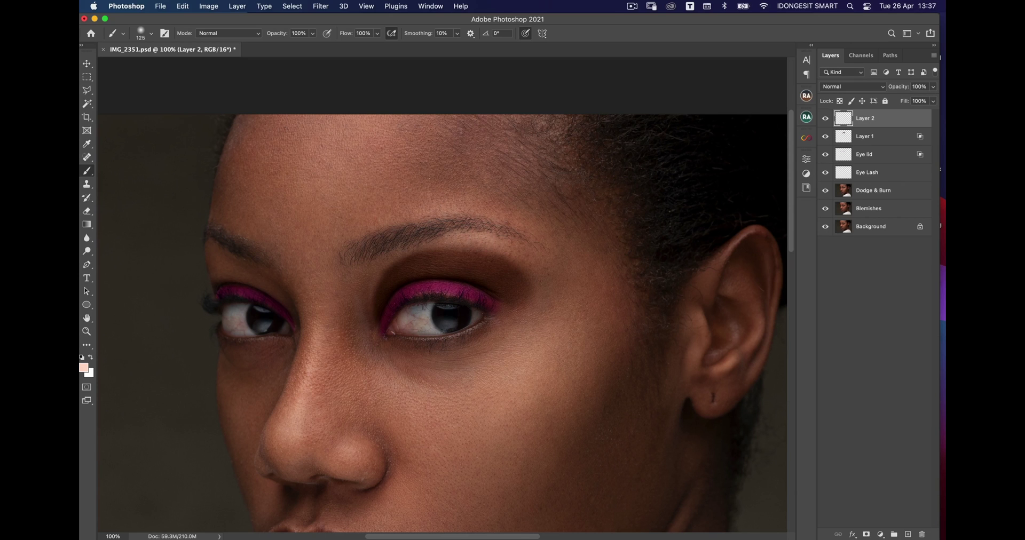
pyautogui.press(']')
pyautogui.moveTo(447, 243)
pyautogui.mouseDown()
pyautogui.moveTo(486, 241)
pyautogui.moveTo(517, 257)
pyautogui.moveTo(454, 235)
pyautogui.moveTo(464, 245)
pyautogui.mouseUp()
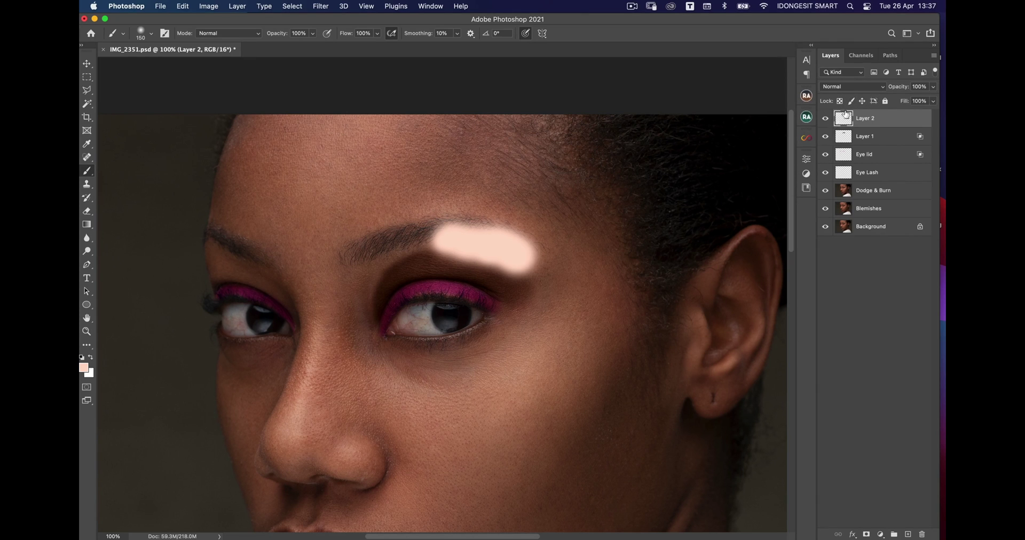
# Preview other blend modes for the brow-bone highlight, keep Normal, and lower Layer 2's opacity to 63%.
pyautogui.click(861, 88)
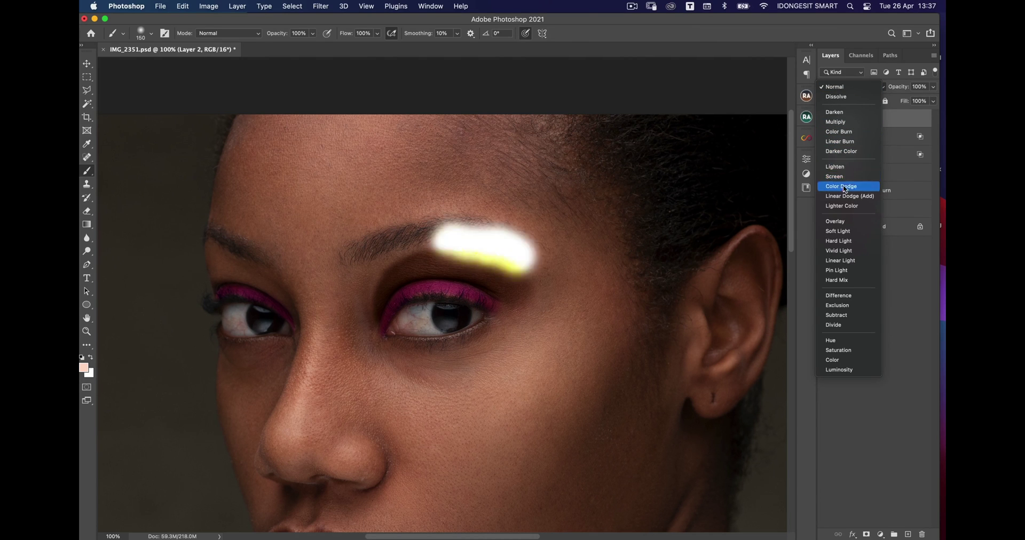
pyautogui.click(813, 158)
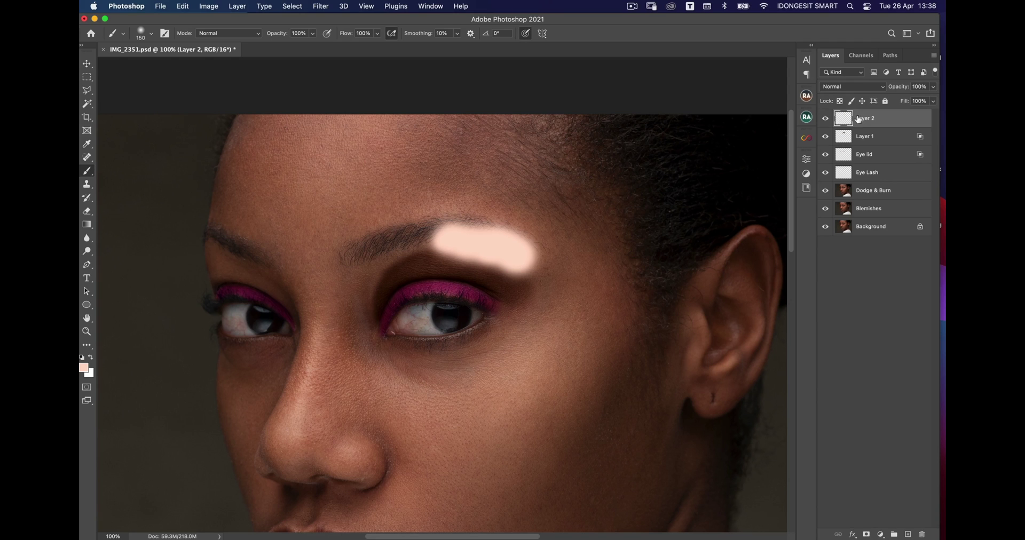
pyautogui.press('e')
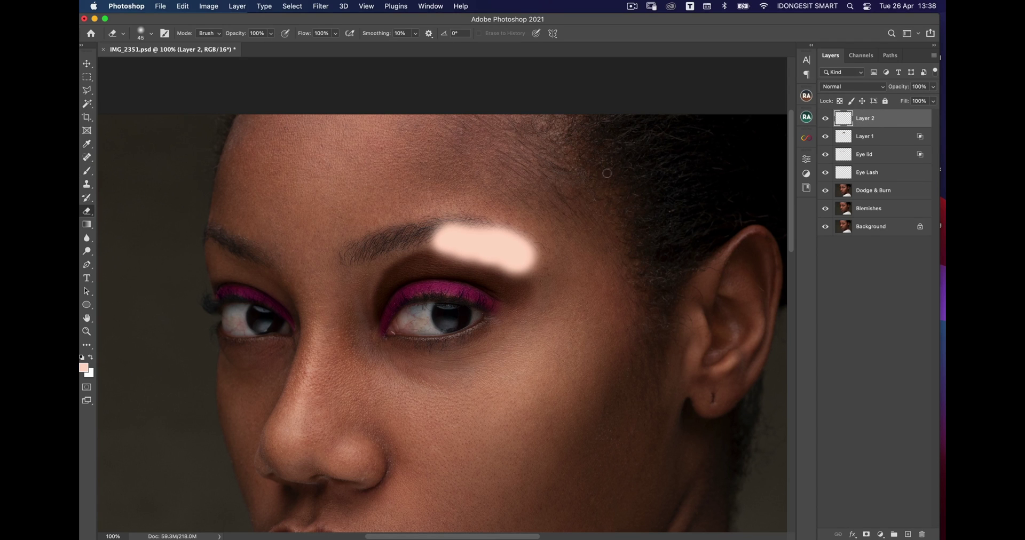
pyautogui.moveTo(903, 88); pyautogui.dragTo(899, 87)
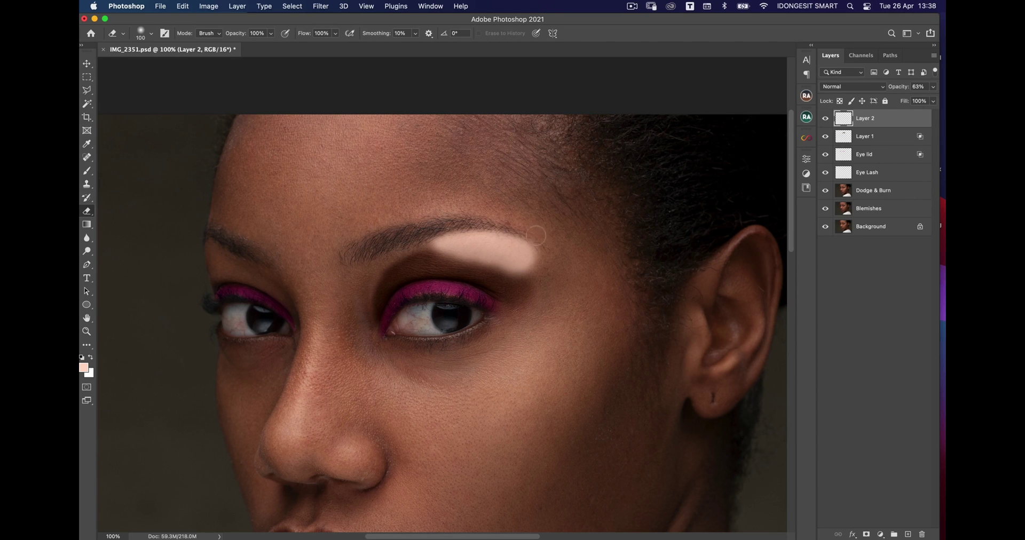
# Erase the lower edge of the brow-bone highlight along the brown shadow with a soft eraser enlarged to 250 px.
pyautogui.press(']')
pyautogui.press(']')
pyautogui.press(']')
pyautogui.moveTo(453, 271)
pyautogui.mouseDown()
pyautogui.moveTo(495, 286)
pyautogui.moveTo(486, 274)
pyautogui.moveTo(509, 293)
pyautogui.moveTo(486, 272)
pyautogui.moveTo(458, 271)
pyautogui.mouseUp()
pyautogui.press(']')
pyautogui.press(']')
pyautogui.press(']')
pyautogui.press(']')
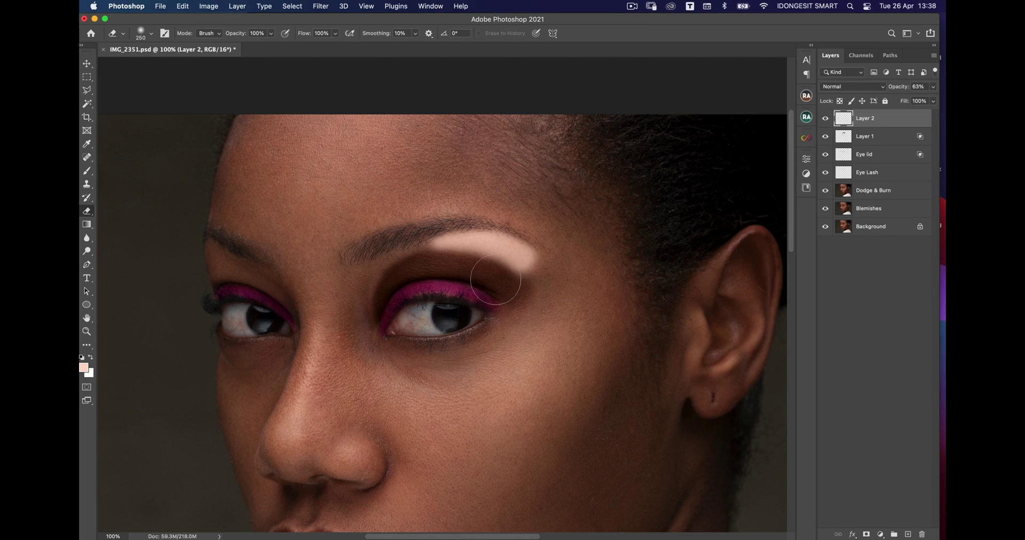
pyautogui.moveTo(505, 300)
pyautogui.mouseDown()
pyautogui.moveTo(512, 291)
pyautogui.moveTo(496, 297)
pyautogui.mouseUp()
pyautogui.press('b')
pyautogui.press(']')
pyautogui.press(']')
pyautogui.press(']')
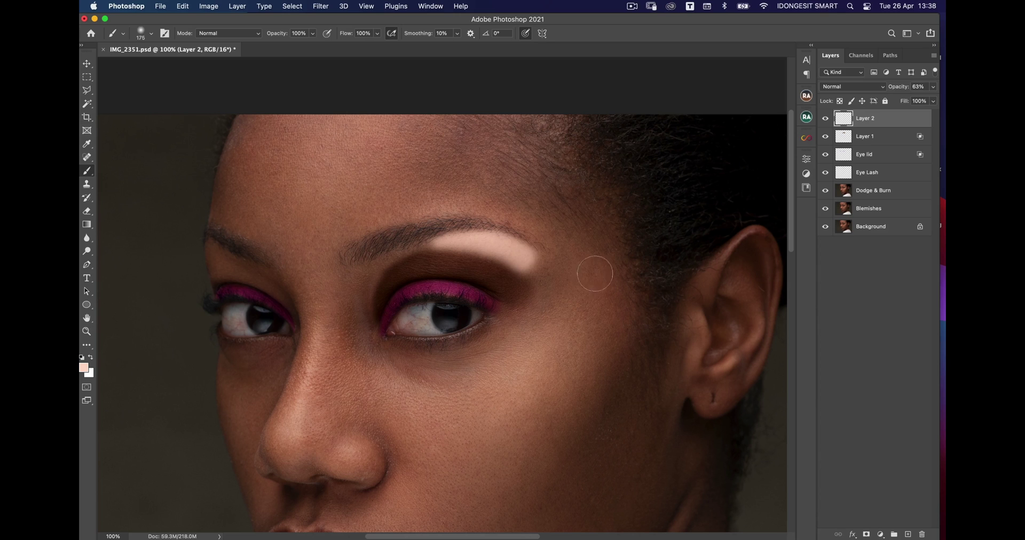
pyautogui.press('e')
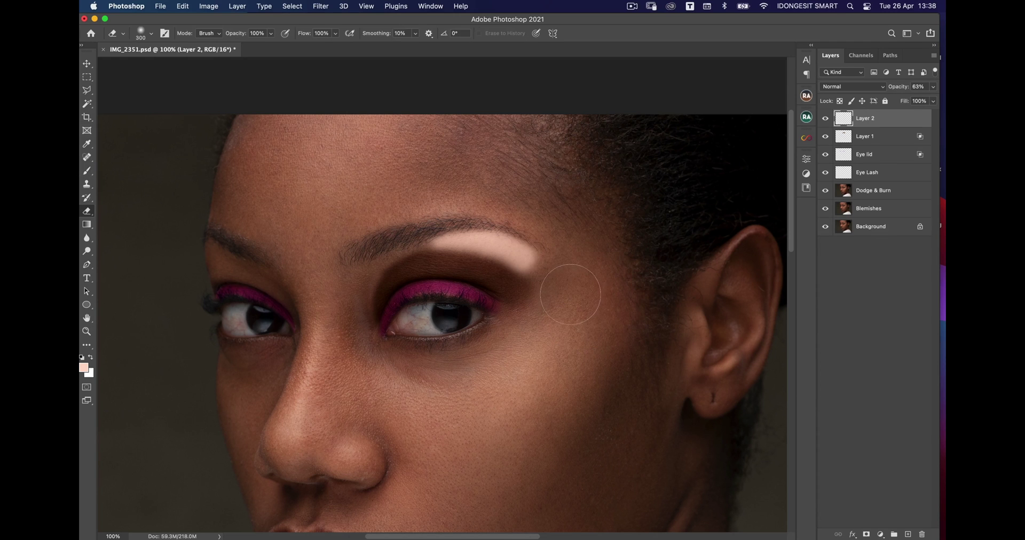
# Soften the brow-bone highlight with a 700 px soft eraser and split Layer 2's Blend If underlying-layer white slider to 151 / 255.
pyautogui.press(']')
pyautogui.press(']')
pyautogui.press(']')
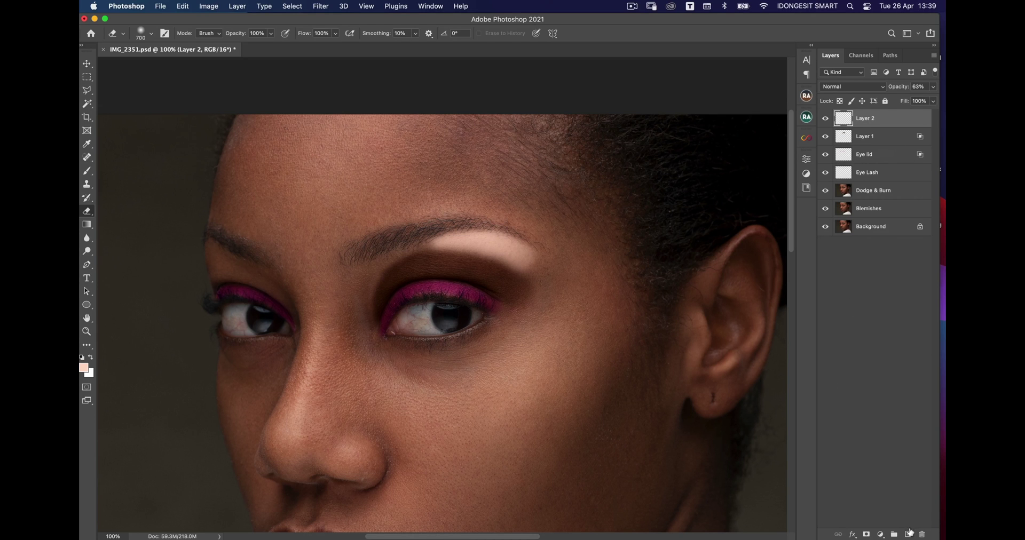
pyautogui.doubleClick(914, 122)
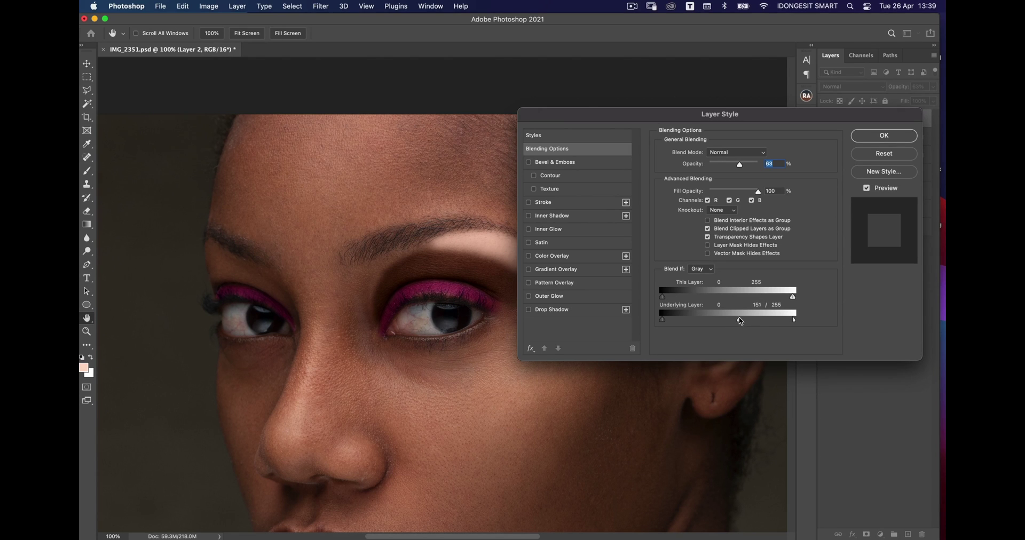
pyautogui.click(889, 139)
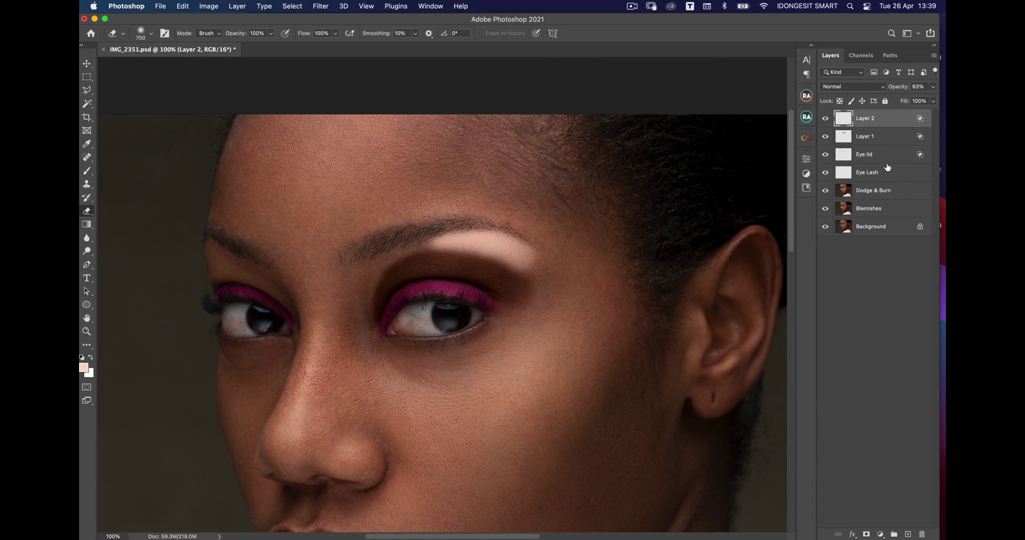
# Soften the upper edge of the brown crease shadow on Layer 1 with a soft eraser reduced to 250 px.
pyautogui.click(864, 137)
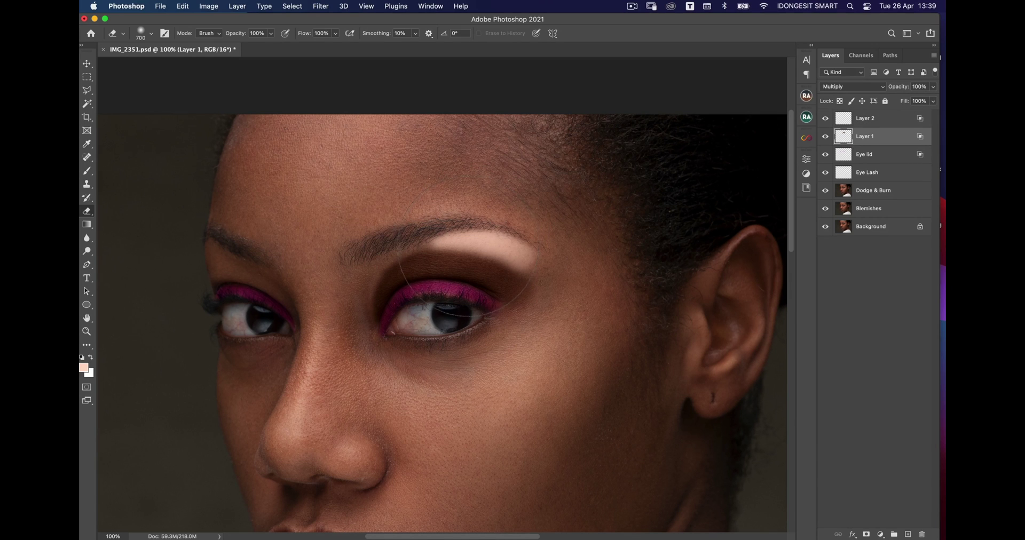
pyautogui.press('[')
pyautogui.press('[')
pyautogui.press('[')
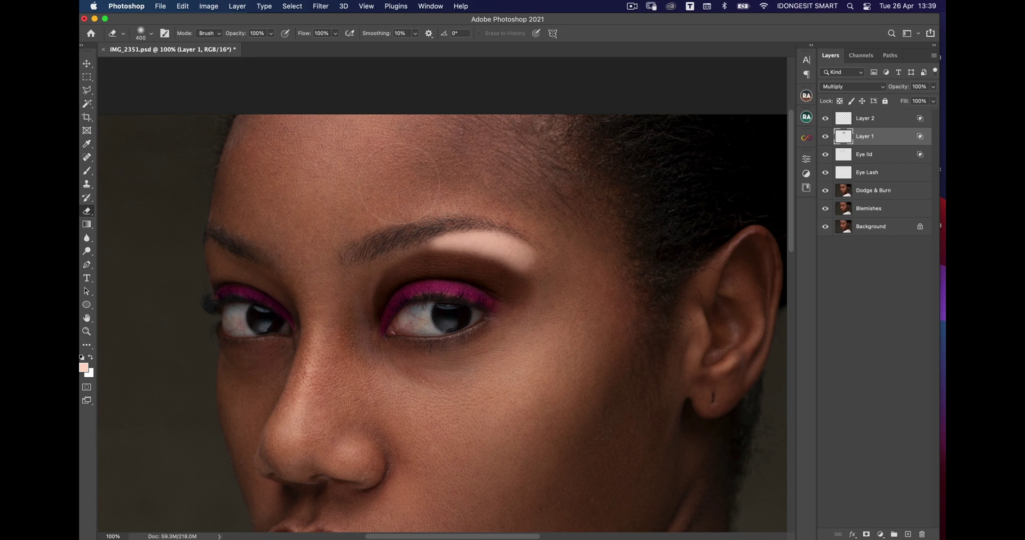
pyautogui.press('[')
pyautogui.press('[')
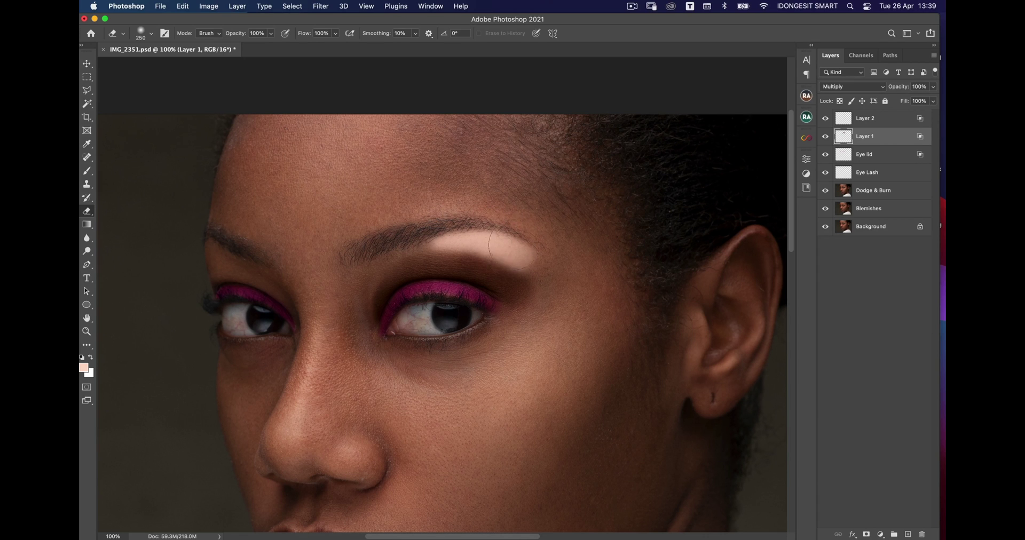
# Add a new layer above Layer 2 and set the foreground to dark brown 221610, darkened from a sampled skin shadow.
pyautogui.click(883, 119)
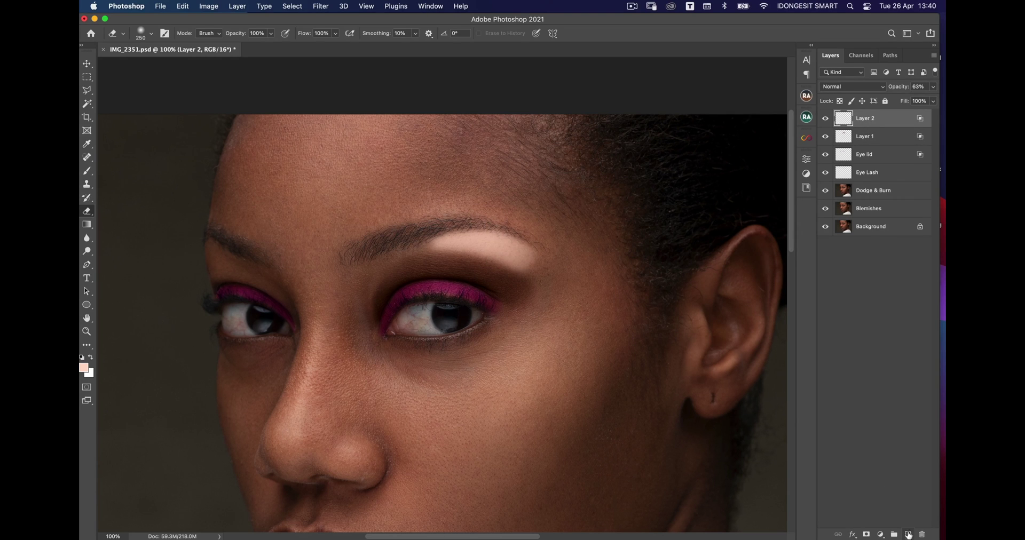
pyautogui.click(908, 534)
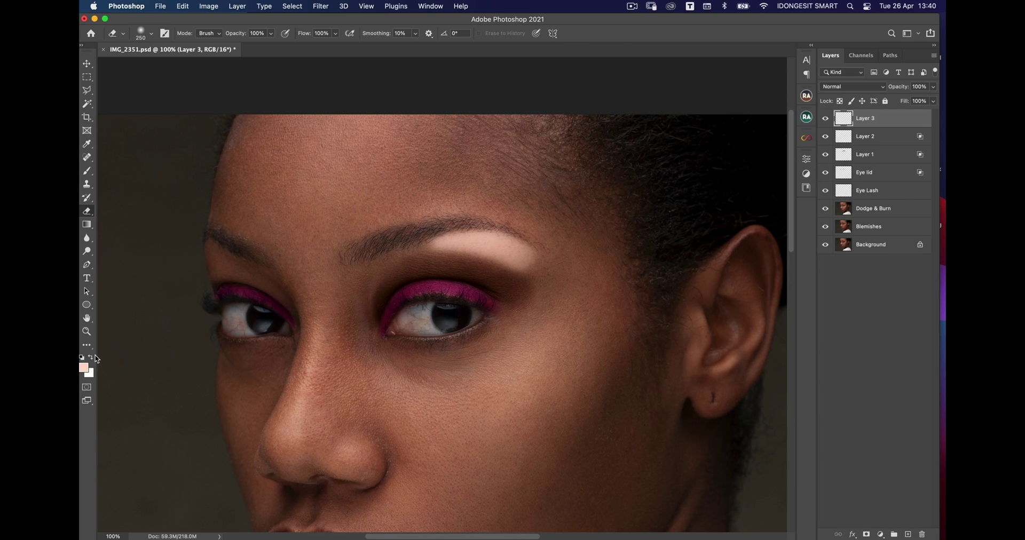
pyautogui.click(82, 367)
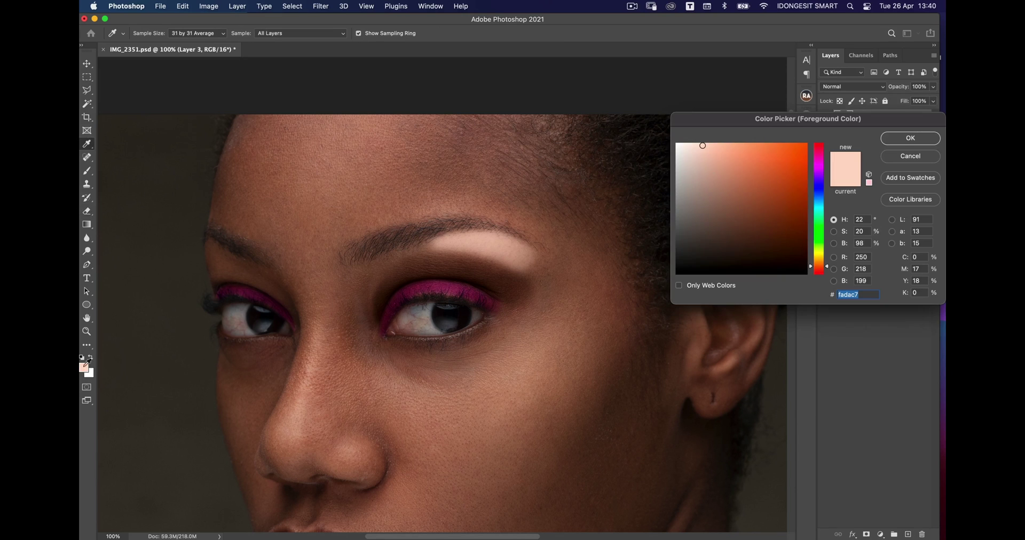
pyautogui.click(625, 388)
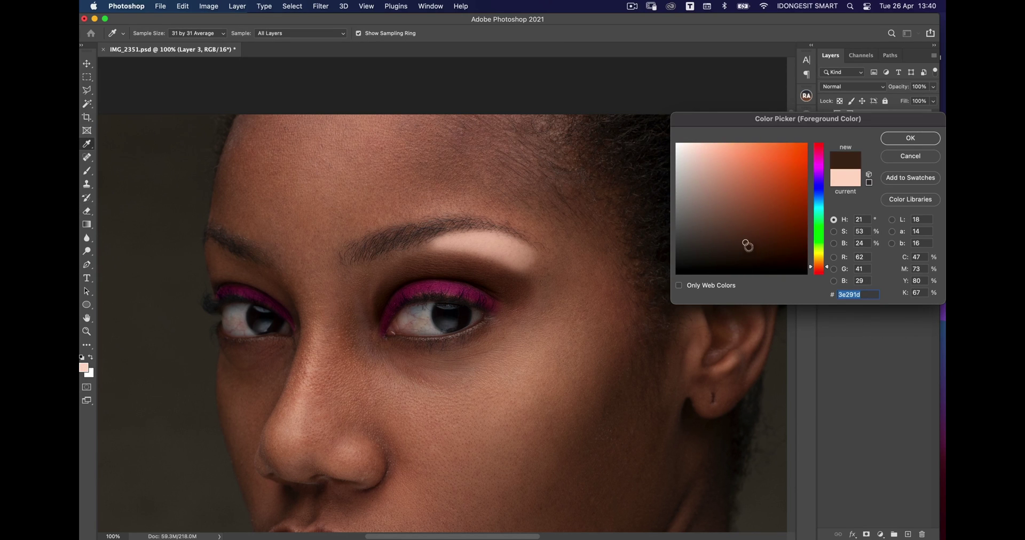
pyautogui.click(746, 256)
pyautogui.click(890, 141)
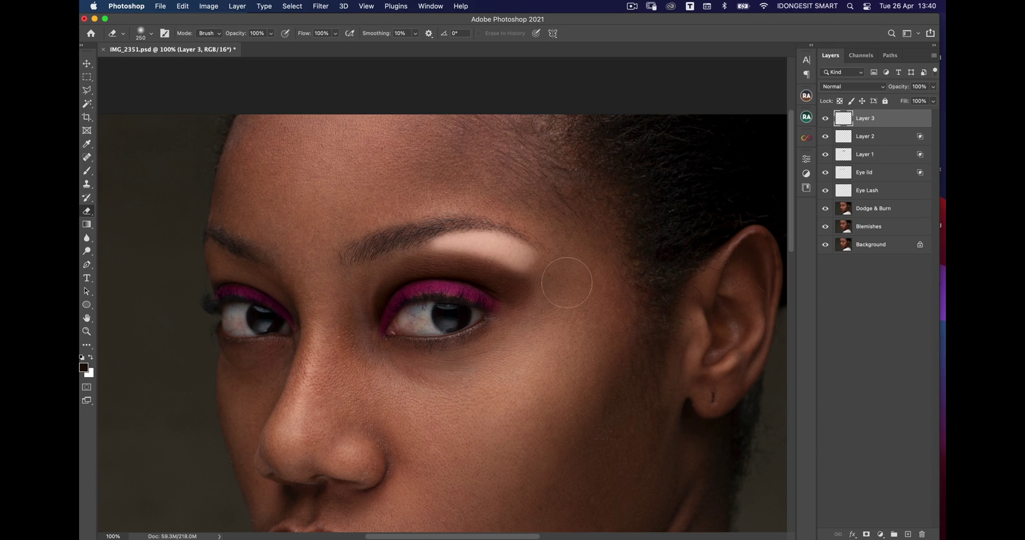
# Paint a dark brown patch from the near eye's outer corner up towards the brow tail with a 175 px soft brush on Layer 3.
pyautogui.press('b')
pyautogui.press('[')
pyautogui.press('[')
pyautogui.press('[')
pyautogui.press('[')
pyautogui.press('[')
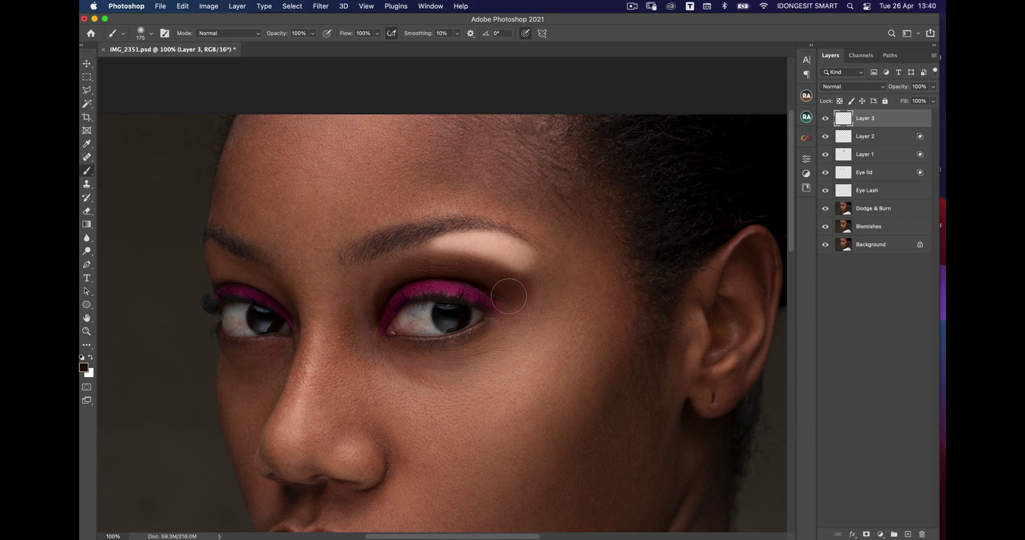
pyautogui.moveTo(509, 293)
pyautogui.mouseDown()
pyautogui.moveTo(499, 305)
pyautogui.moveTo(531, 268)
pyautogui.moveTo(526, 258)
pyautogui.moveTo(500, 272)
pyautogui.moveTo(514, 265)
pyautogui.moveTo(519, 274)
pyautogui.mouseUp()
pyautogui.press('[')
pyautogui.press('[')
pyautogui.press('[')
pyautogui.press('[')
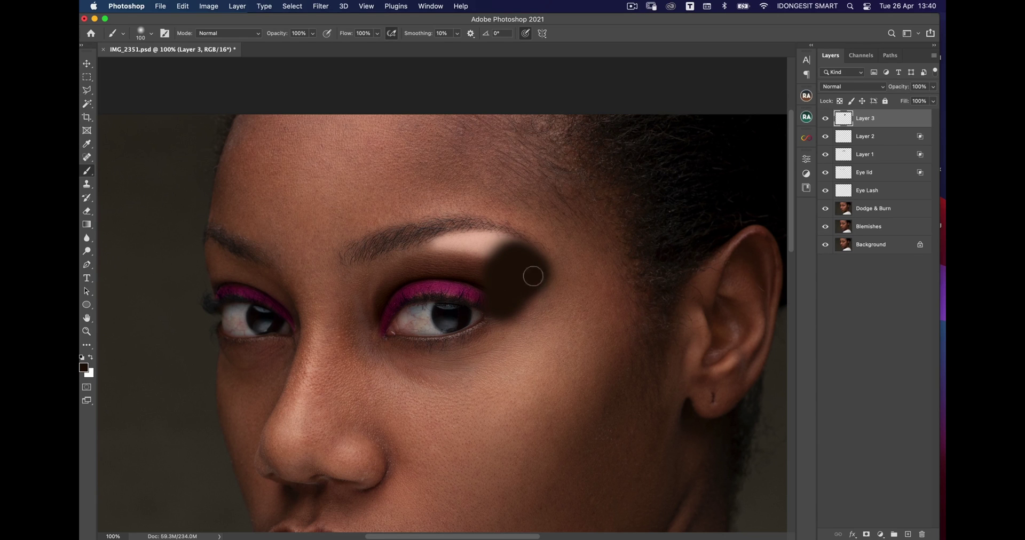
# Erase the lower outer edge of the dark patch into a clean diagonal wing with a soft eraser reduced to 70 px.
pyautogui.press('e')
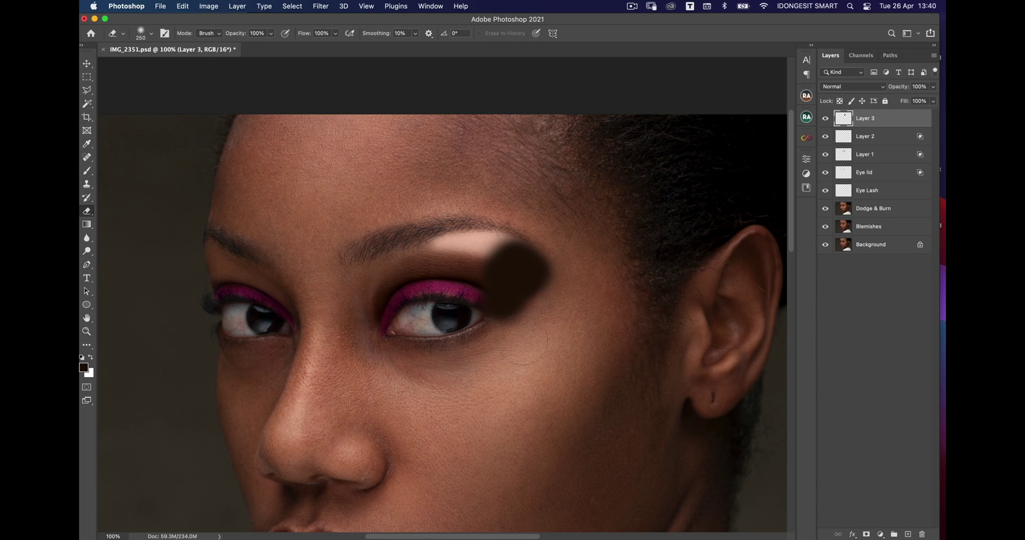
pyautogui.press('[')
pyautogui.press('[')
pyautogui.press('[')
pyautogui.press('[')
pyautogui.press('[')
pyautogui.moveTo(492, 327)
pyautogui.mouseDown()
pyautogui.moveTo(539, 279)
pyautogui.moveTo(510, 320)
pyautogui.moveTo(523, 311)
pyautogui.mouseUp()
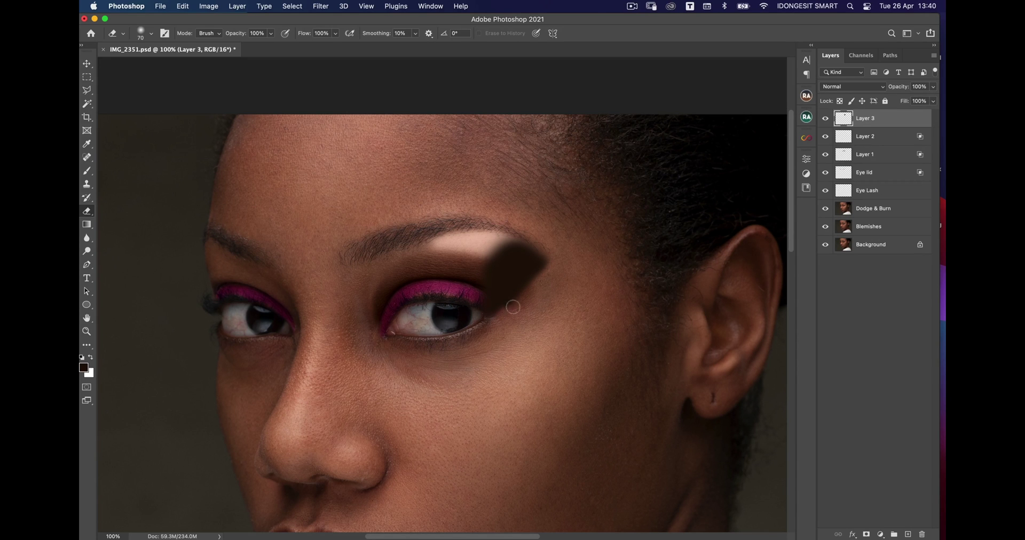
# Fade the upper and inner part of the dark wing into the brow-bone highlight with a large soft eraser of about 500 px.
pyautogui.press('v')
pyautogui.press('e')
pyautogui.moveTo(417, 211); pyautogui.dragTo(418, 207)
pyautogui.press('[')
pyautogui.press('[')
pyautogui.press('[')
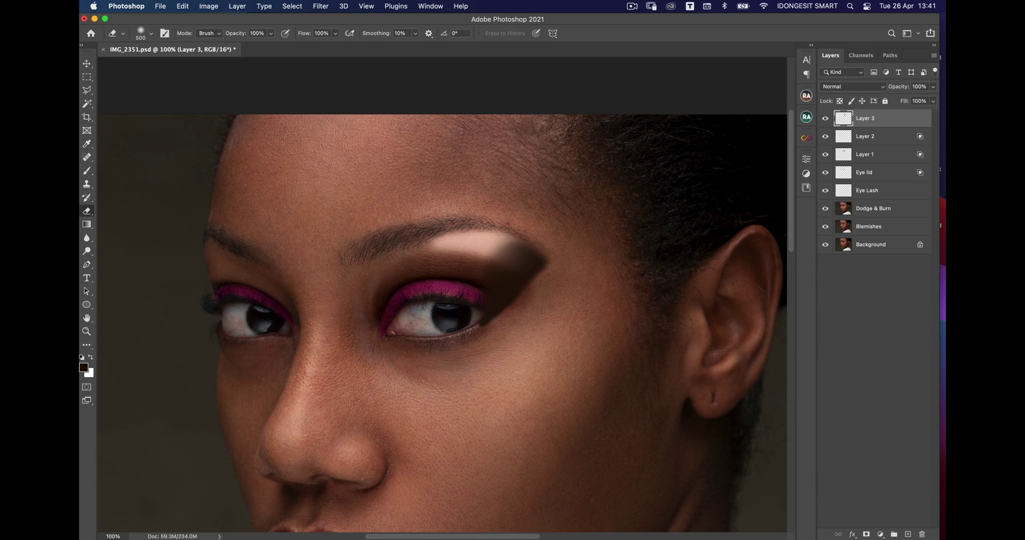
# Touch up the dark outer-corner wing on Layer 3, alternating a 40 px soft brush with a 300 px soft eraser.
pyautogui.press('b')
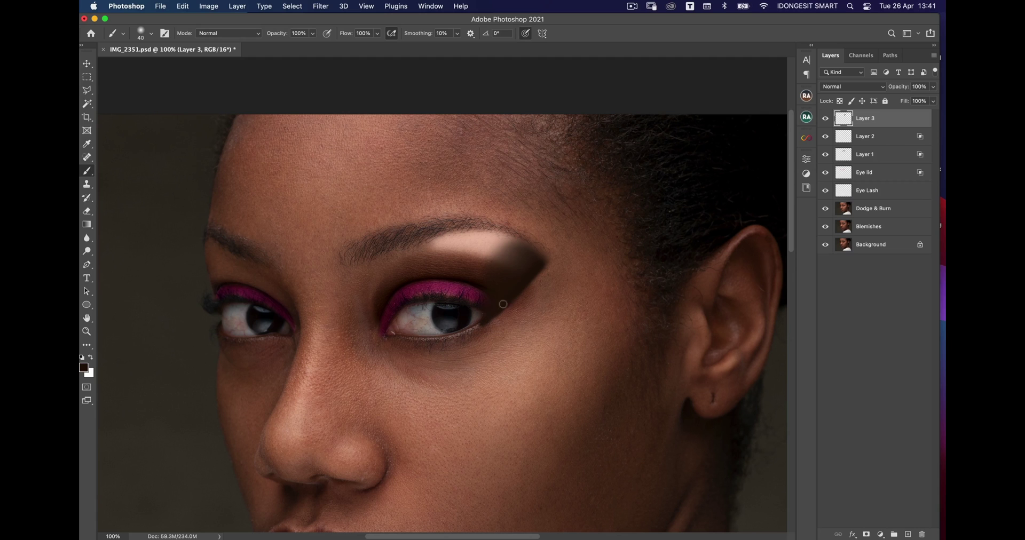
pyautogui.press('e')
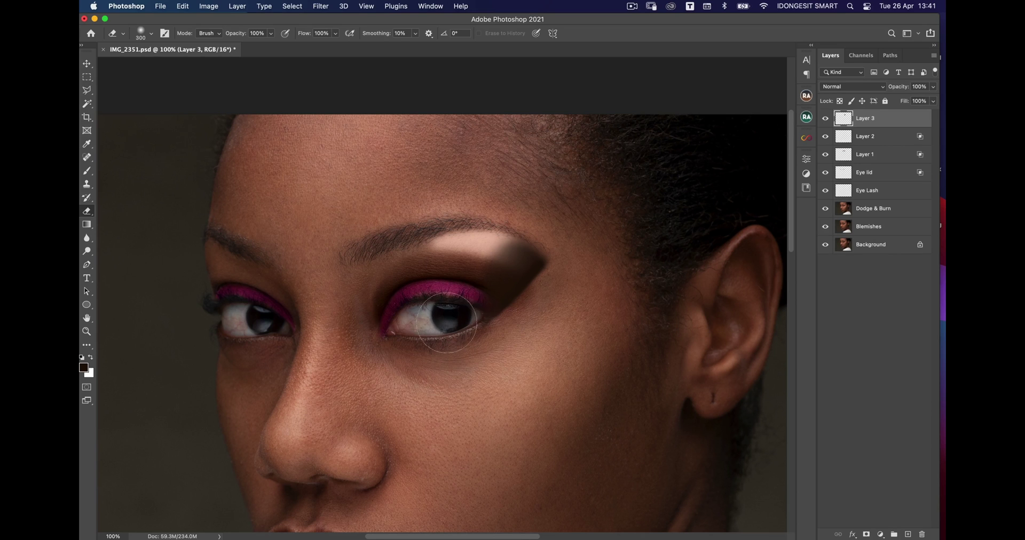
pyautogui.press('b')
pyautogui.press('super+minus')
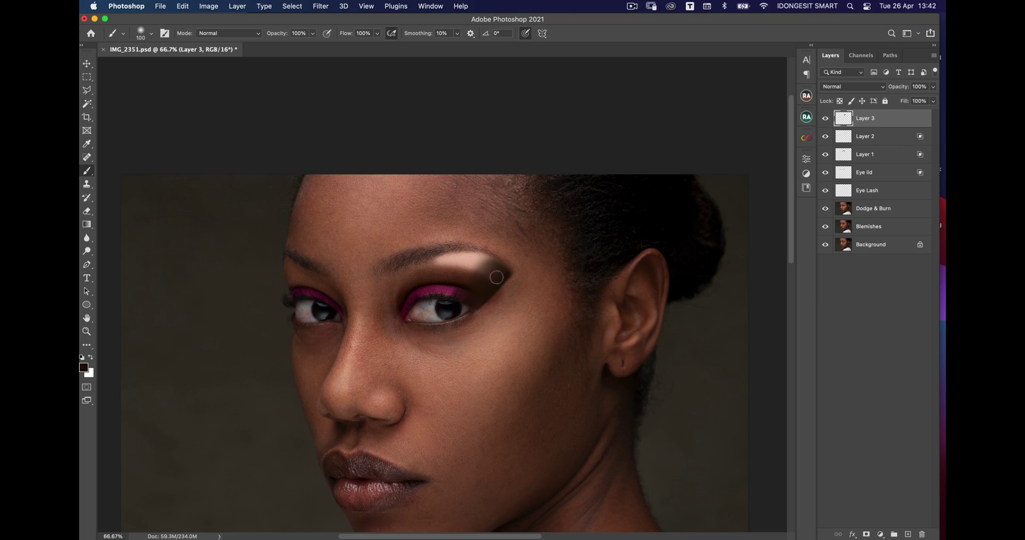
# Select Layer 1 and toggle its visibility off and on to examine the crease shadow.
pyautogui.click(866, 156)
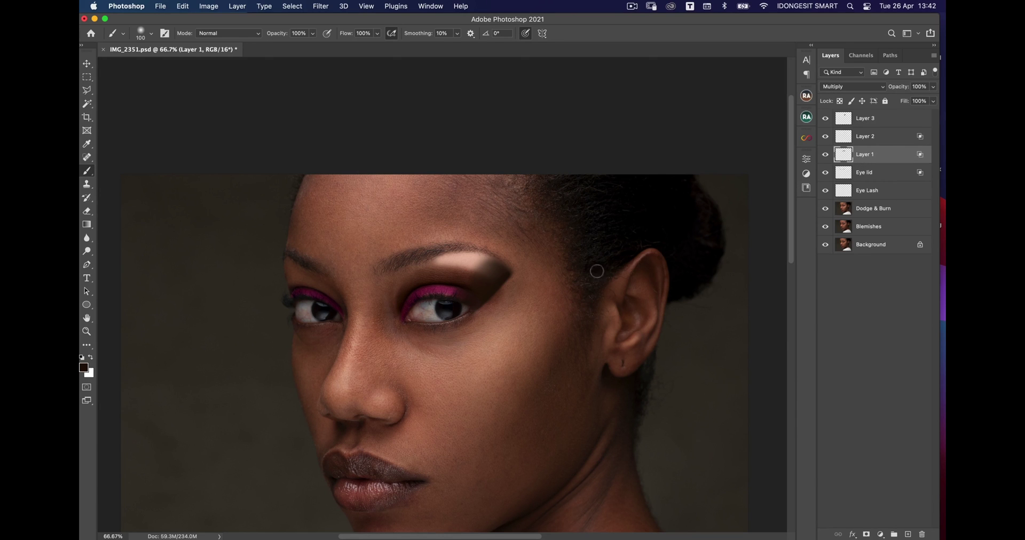
pyautogui.press('v')
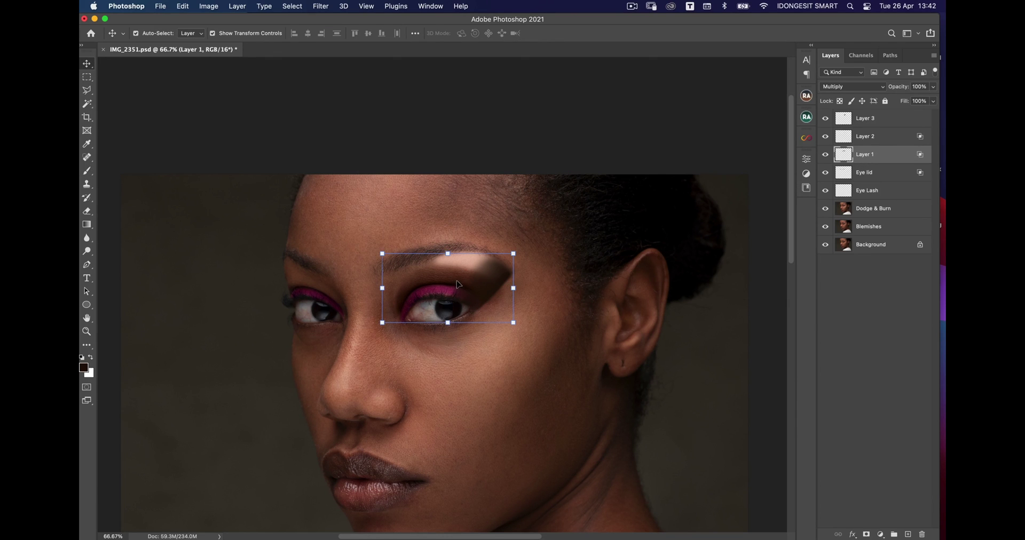
pyautogui.click(825, 155)
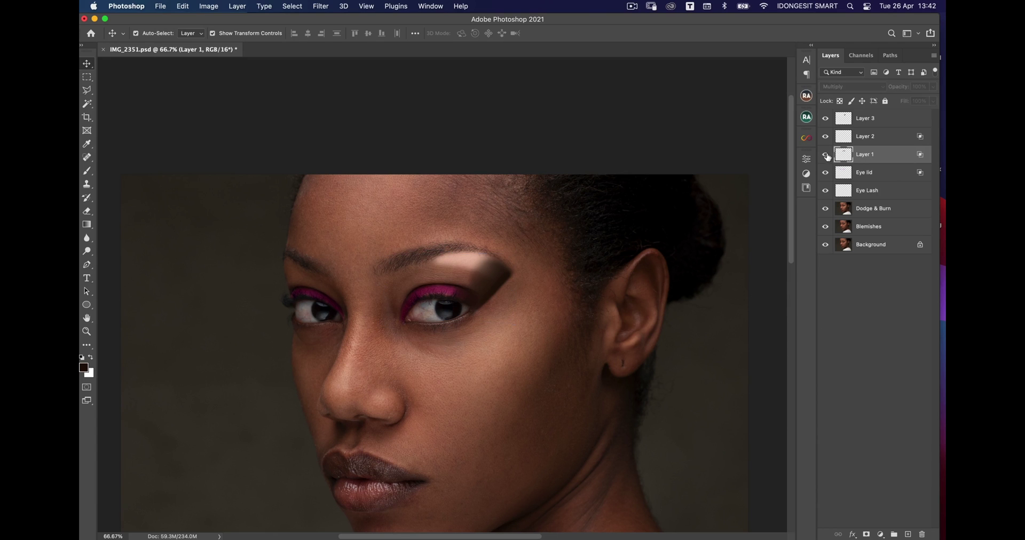
pyautogui.click(825, 155)
pyautogui.press('b')
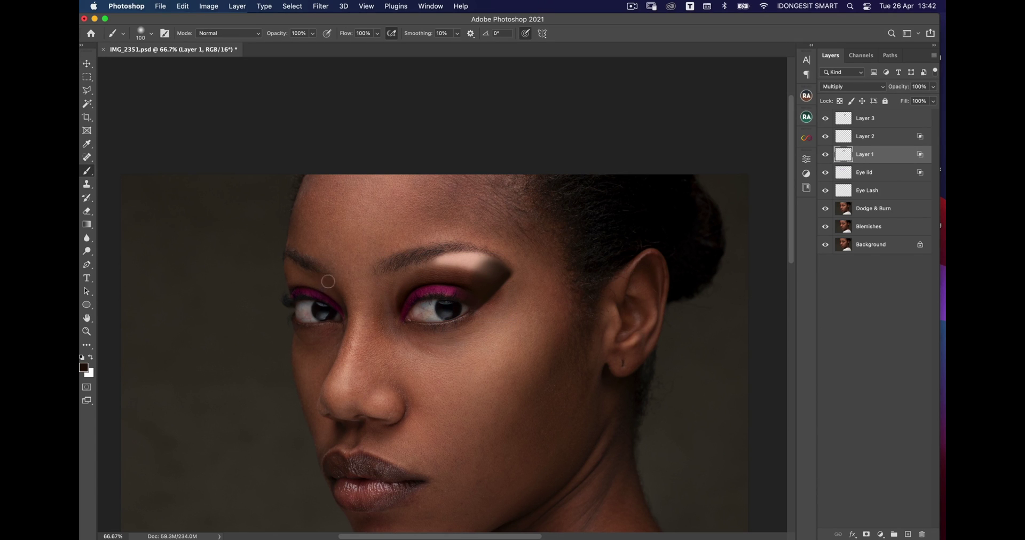
# Lighten a sampled cheek skin tone to a peach foreground colour and add a new layer above Layer 1.
pyautogui.click(89, 370)
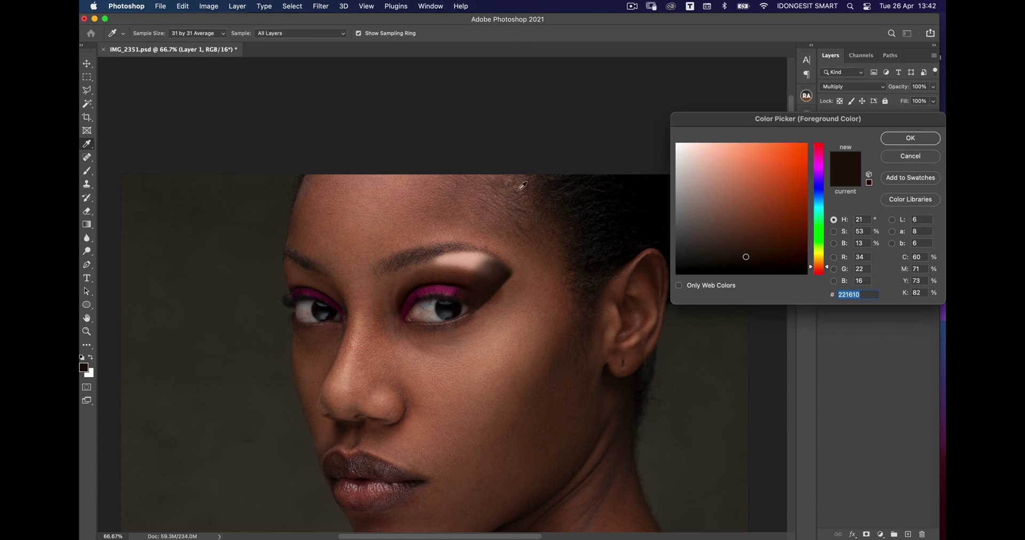
pyautogui.click(510, 364)
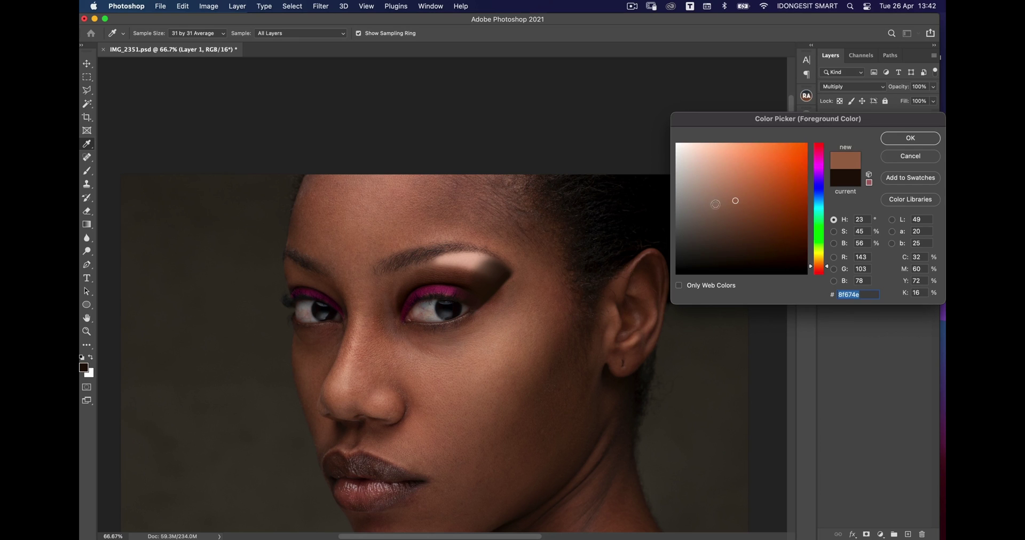
pyautogui.click(722, 154)
pyautogui.click(910, 138)
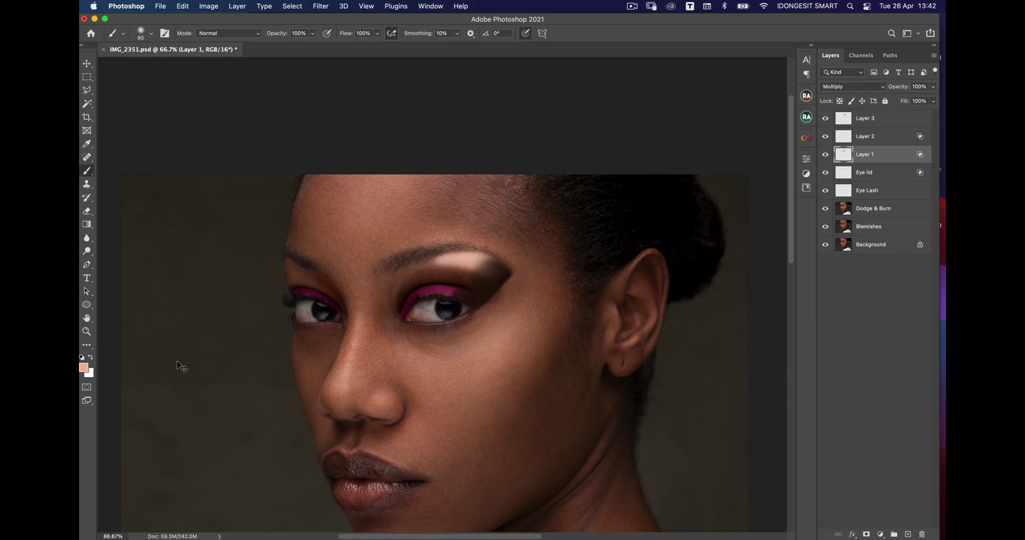
pyautogui.click(908, 534)
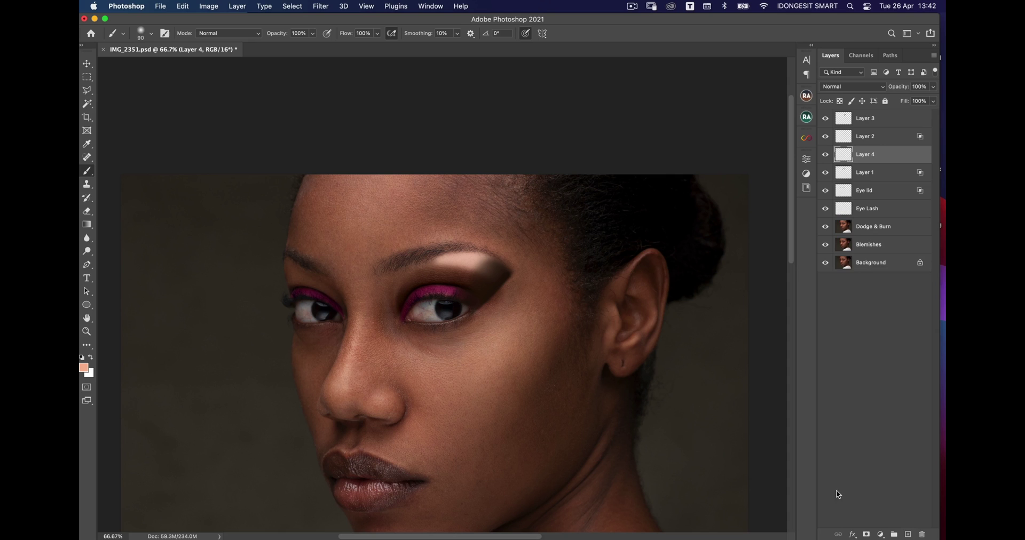
# Paint a reddish-brown crease shadow above the far eye's lid with a 90 px soft brush on Layer 4 set to Multiply.
pyautogui.click(85, 367)
pyautogui.click(732, 177)
pyautogui.click(910, 138)
pyautogui.click(853, 88)
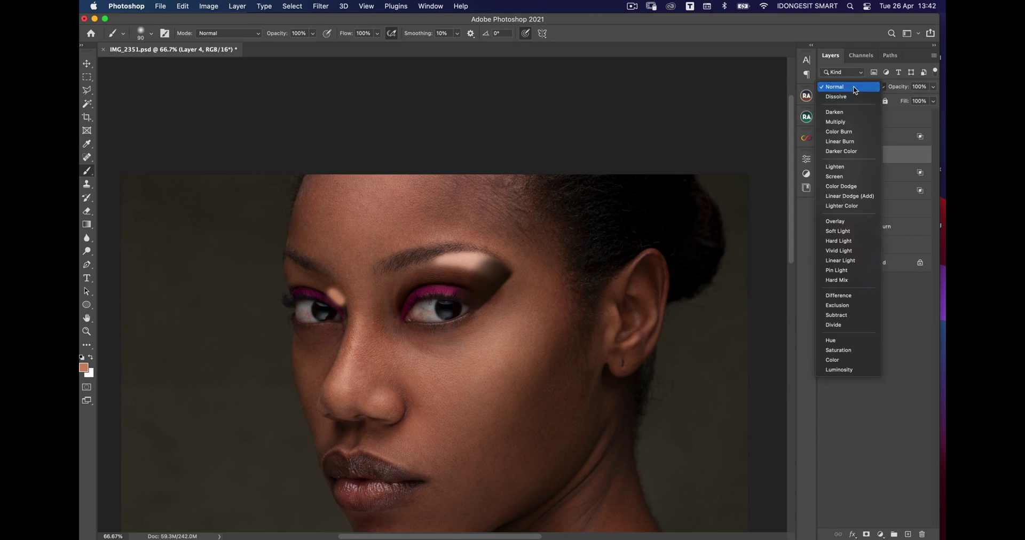
pyautogui.click(836, 122)
pyautogui.moveTo(312, 280); pyautogui.dragTo(291, 285)
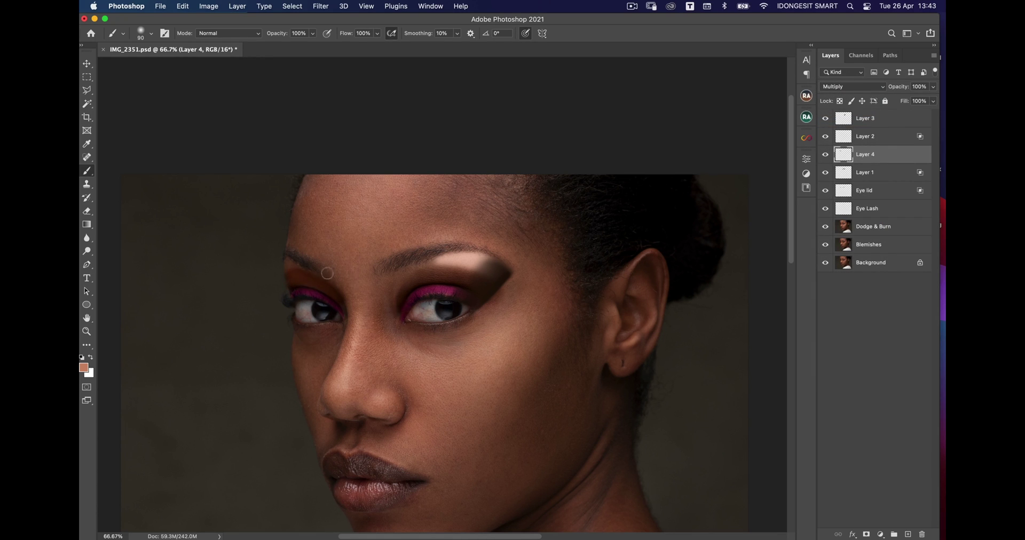
# Clean the far-eye shadow's spill beyond the face edge with a much smaller soft eraser and refine it with a 40 px brush.
pyautogui.press('e')
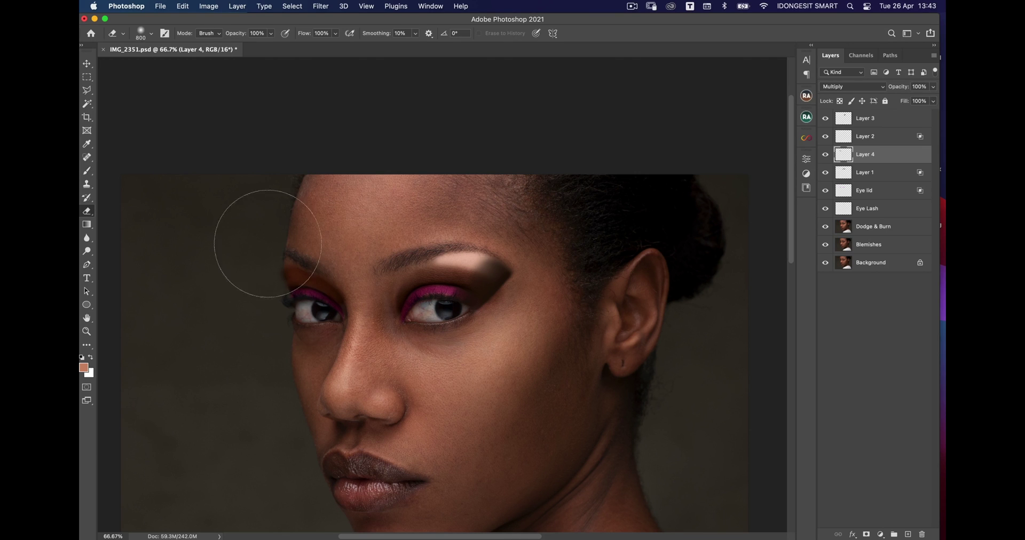
pyautogui.press('[')
pyautogui.press('[')
pyautogui.press('[')
pyautogui.press('[')
pyautogui.press('[')
pyautogui.press('[')
pyautogui.press('[')
pyautogui.press('[')
pyautogui.press('[')
pyautogui.press('[')
pyautogui.press('[')
pyautogui.press('[')
pyautogui.press('b')
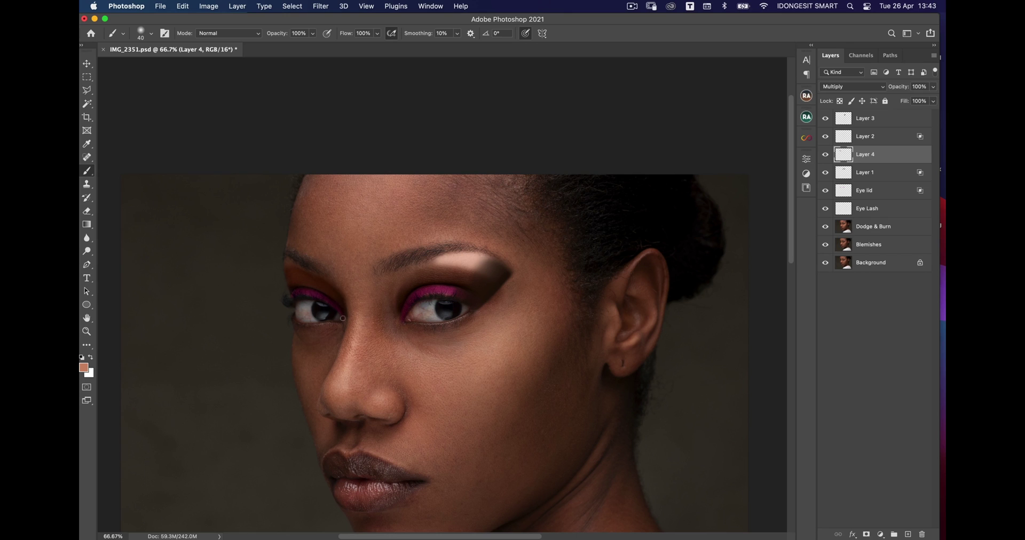
pyautogui.press('e')
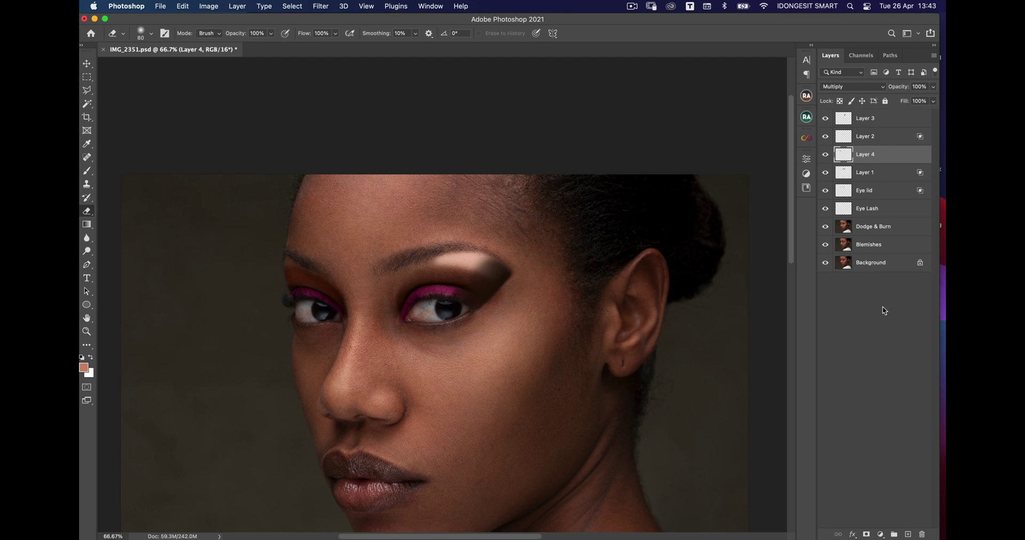
# Add a new layer above Layer 4 and lighten a sampled skin tone to a pale peach foreground colour, #ffd7c0.
pyautogui.click(908, 534)
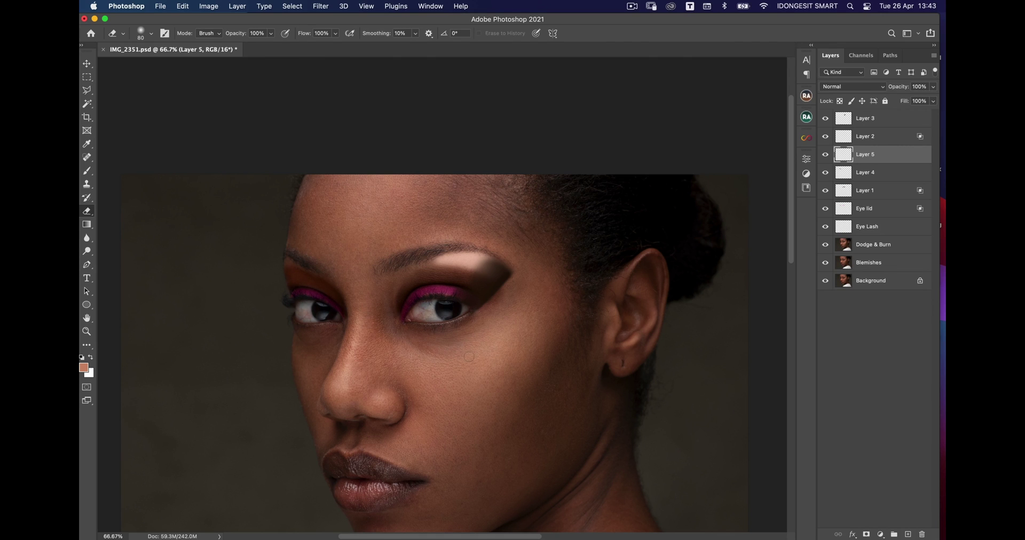
pyautogui.press('i')
pyautogui.click(346, 377)
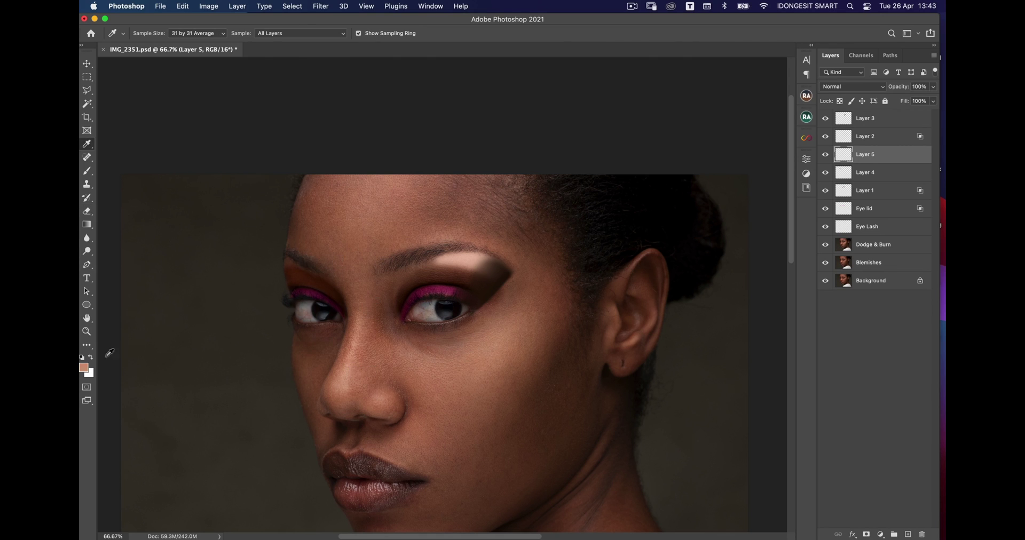
pyautogui.click(83, 367)
pyautogui.click(708, 144)
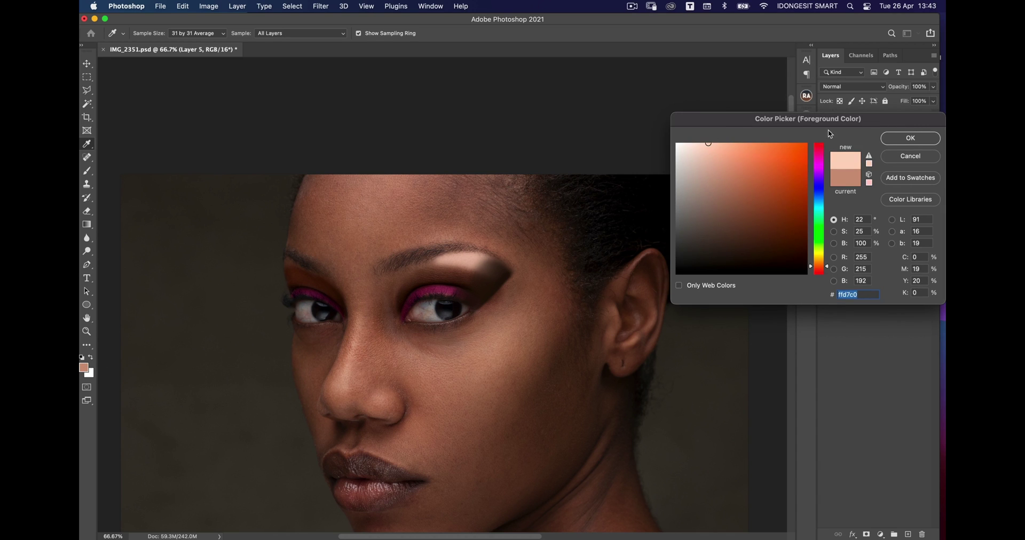
pyautogui.click(908, 139)
# Paint a pale peach highlight beneath the far eye's brow on Layer 5 with a 100 px soft brush.
pyautogui.press('b')
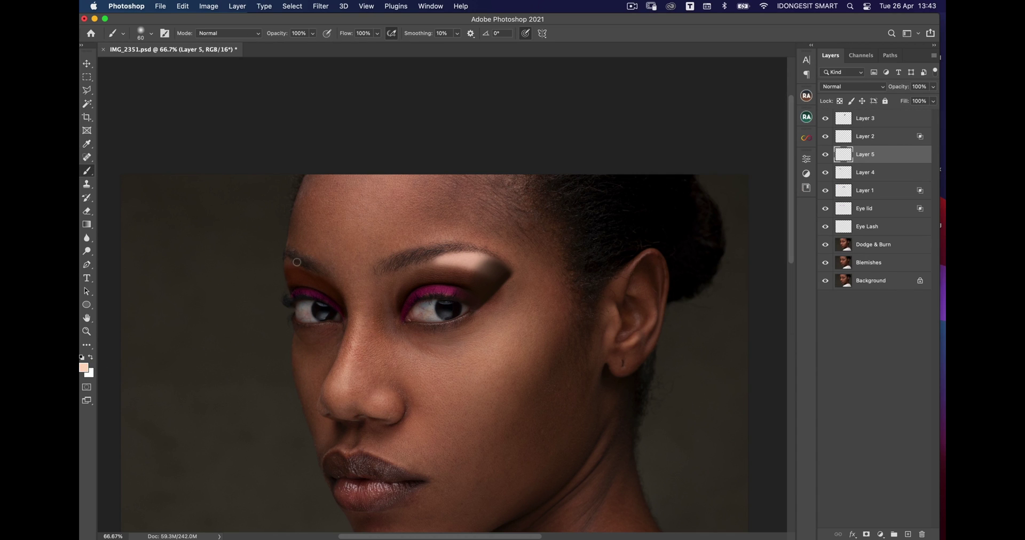
pyautogui.press(']')
pyautogui.press(']')
pyautogui.press(']')
pyautogui.press(']')
pyautogui.moveTo(293, 262)
pyautogui.mouseDown()
pyautogui.moveTo(317, 256)
pyautogui.moveTo(313, 266)
pyautogui.moveTo(286, 250)
pyautogui.moveTo(301, 258)
pyautogui.moveTo(278, 256)
pyautogui.moveTo(276, 277)
pyautogui.moveTo(277, 254)
pyautogui.mouseUp()
# Soften the far-eye brow-bone highlight with a soft eraser enlarged to 500 px.
pyautogui.press('e')
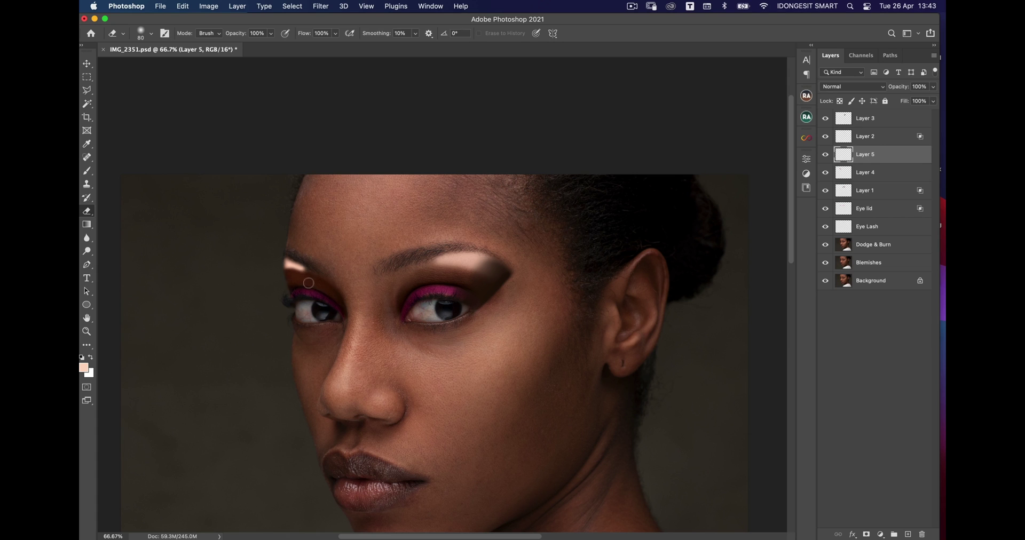
pyautogui.press(']')
pyautogui.press(']')
pyautogui.press(']')
pyautogui.press(']')
pyautogui.press(']')
pyautogui.press(']')
pyautogui.press(']')
pyautogui.press(']')
pyautogui.press(']')
pyautogui.press(']')
pyautogui.press(']')
pyautogui.press(']')
pyautogui.press(']')
pyautogui.press(']')
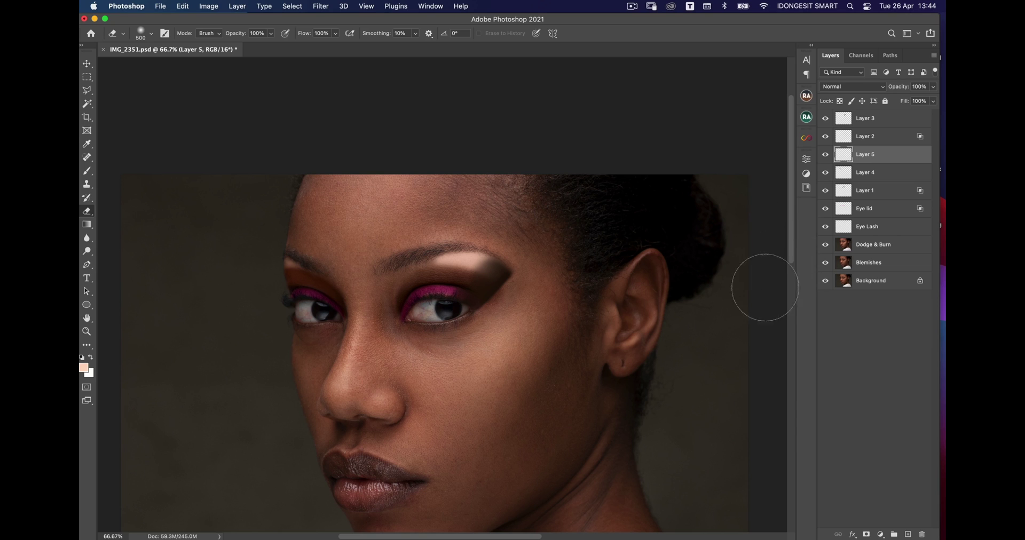
# Try to group all the makeup layers from Layer 3 down to Eye Lash.
pyautogui.click(876, 121)
pyautogui.keyDown('shift'); pyautogui.click(876, 229); pyautogui.keyUp('shift')
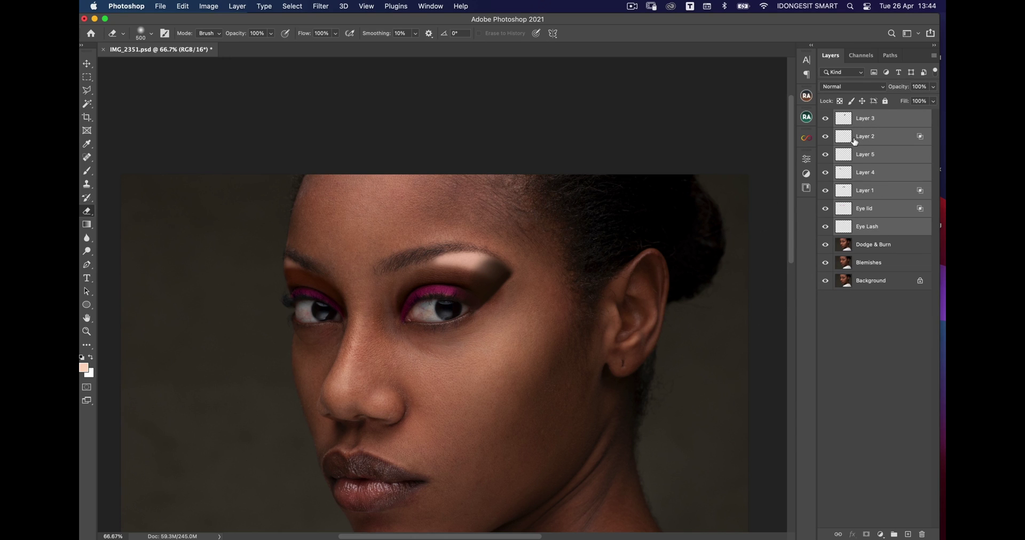
pyautogui.press('super+g')
pyautogui.scroll(-5, 558, 384)
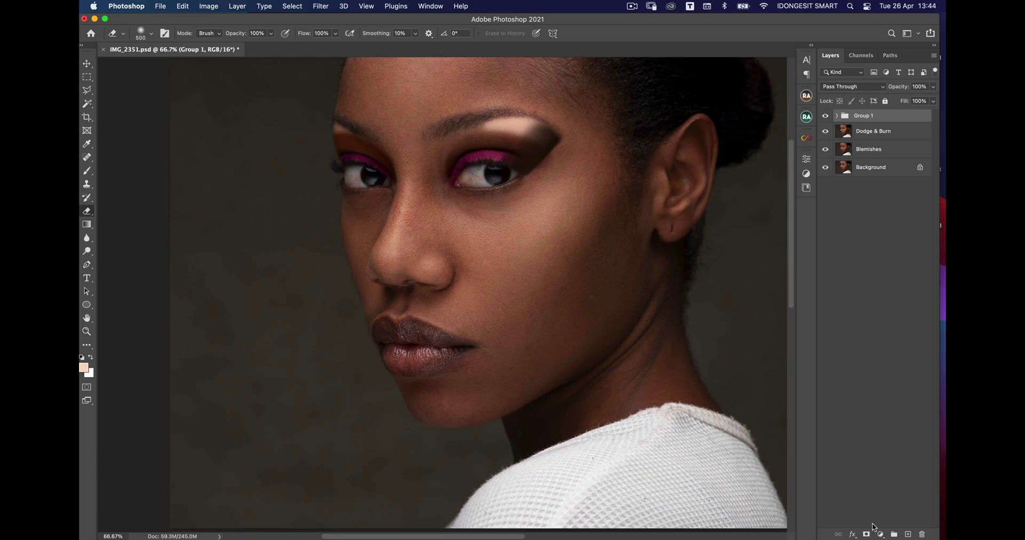
pyautogui.moveTo(878, 537)
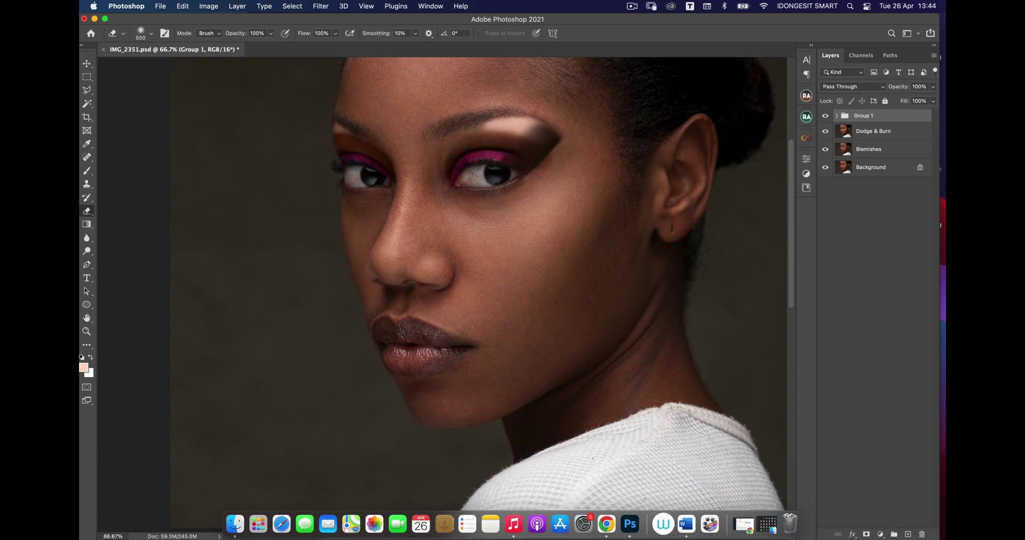
pyautogui.click(837, 115)
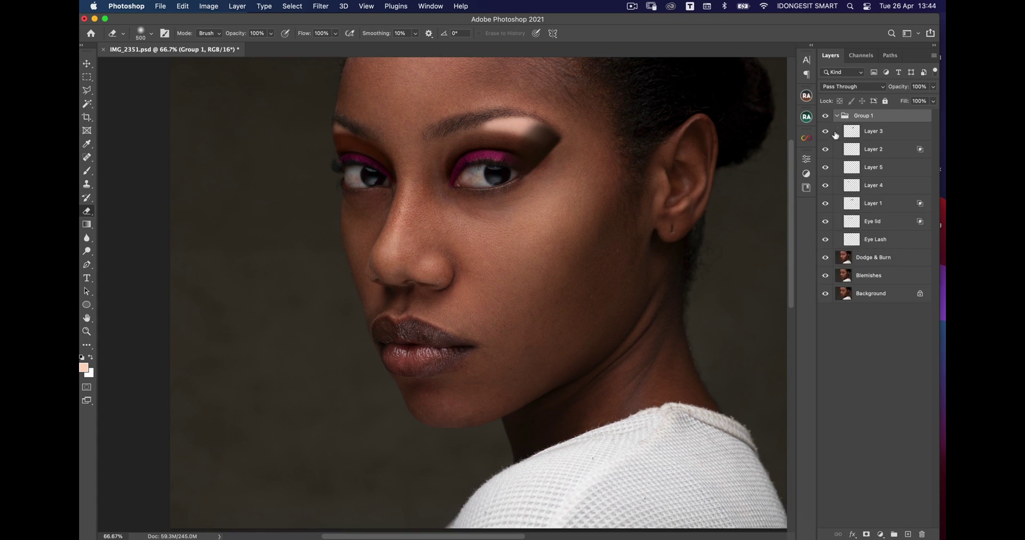
pyautogui.press('super+z')
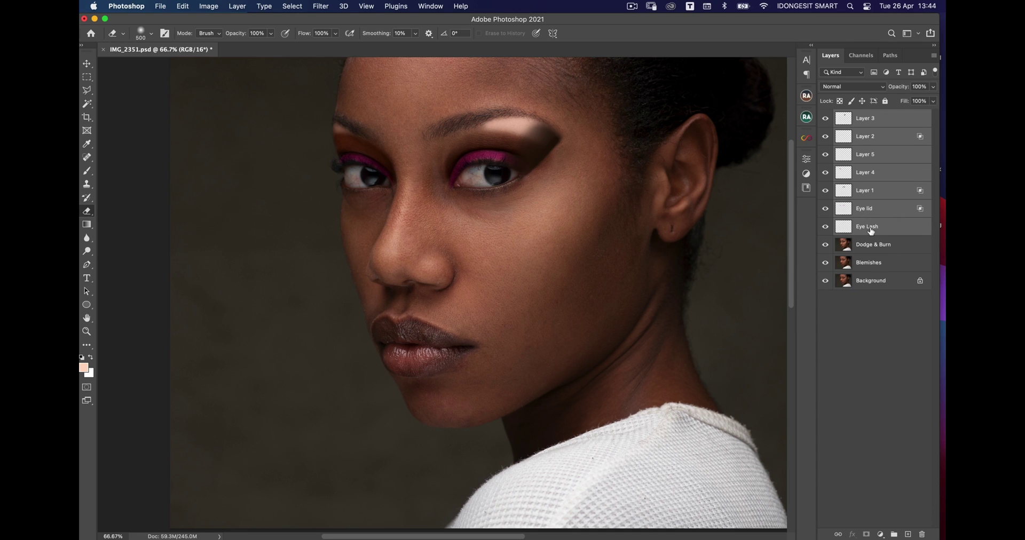
# Add a new layer above Layer 3 and paint white highlights at both eyes' inner corners with a 50 px soft brush.
pyautogui.click(871, 118)
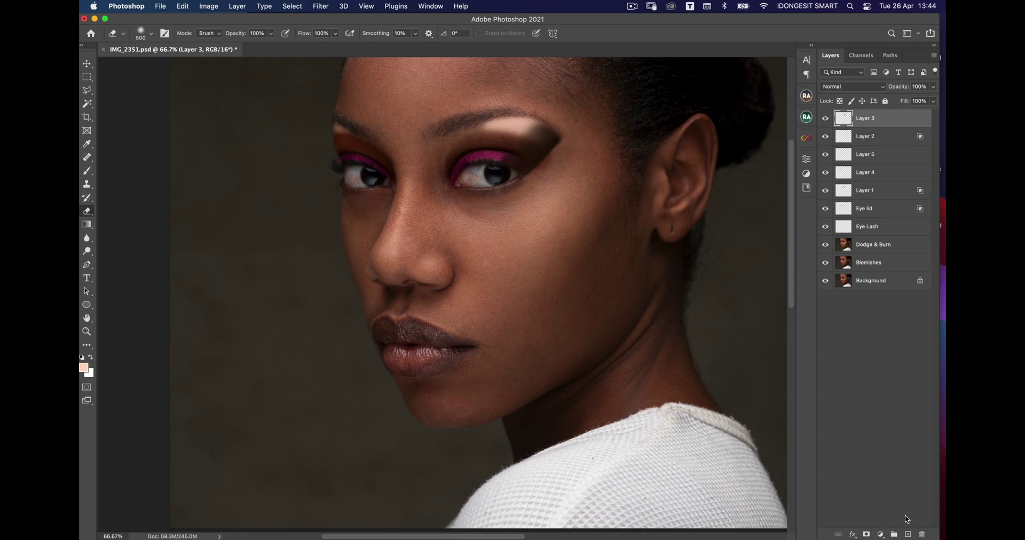
pyautogui.click(907, 534)
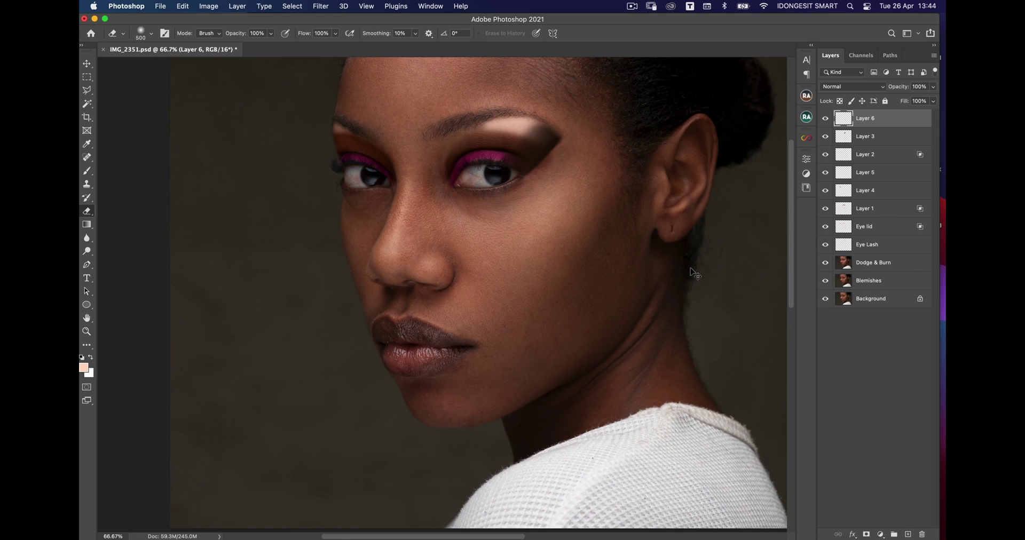
pyautogui.press('super+equal')
pyautogui.press('b')
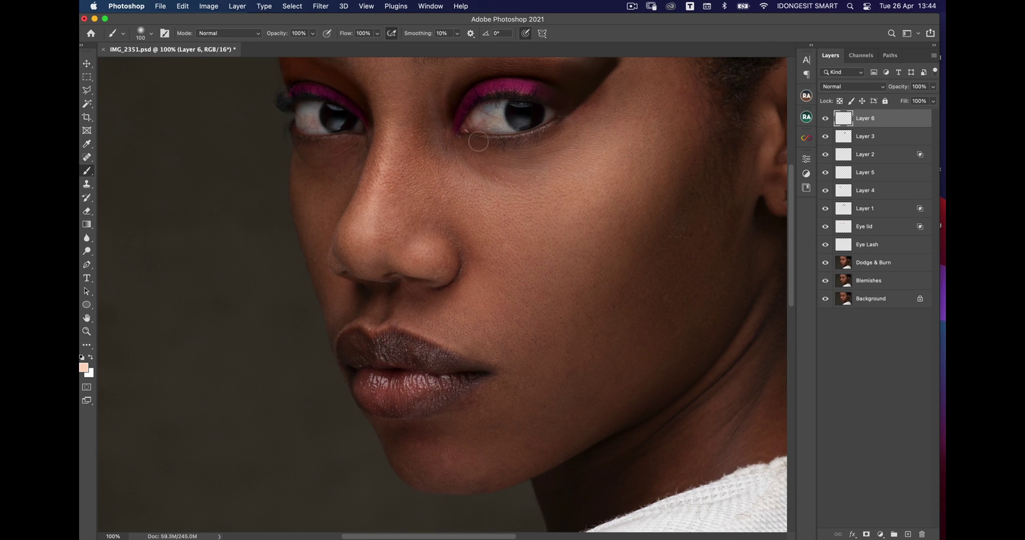
pyautogui.press('d')
pyautogui.press('x')
pyautogui.press('[')
pyautogui.press('[')
pyautogui.press('[')
pyautogui.press('[')
pyautogui.press('[')
pyautogui.moveTo(454, 132); pyautogui.dragTo(457, 119)
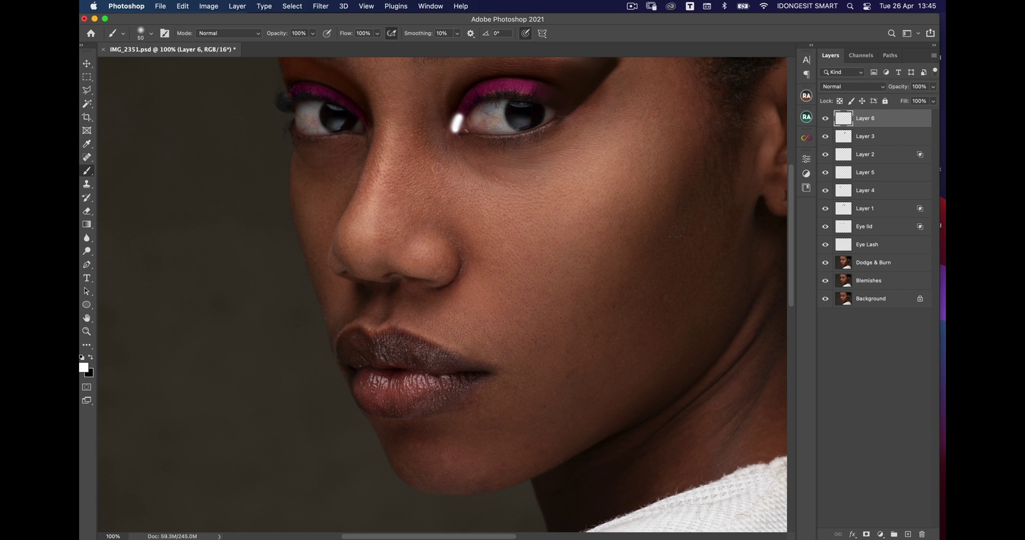
pyautogui.moveTo(368, 129); pyautogui.dragTo(363, 114)
# Blur the inner-corner highlights with a 14.8 pixel Gaussian Blur and lower Layer 6's opacity to 73%.
pyautogui.click(321, 6)
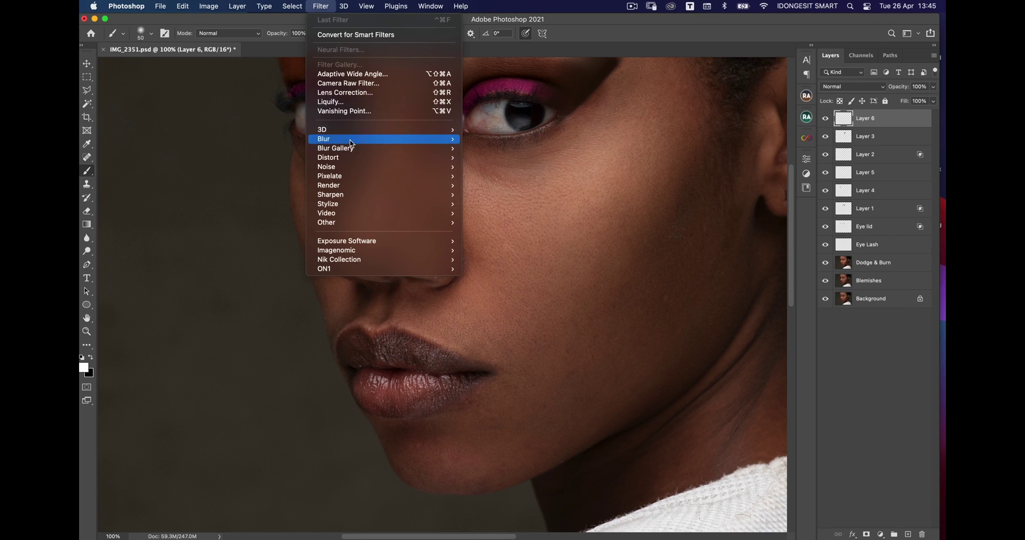
pyautogui.moveTo(360, 140)
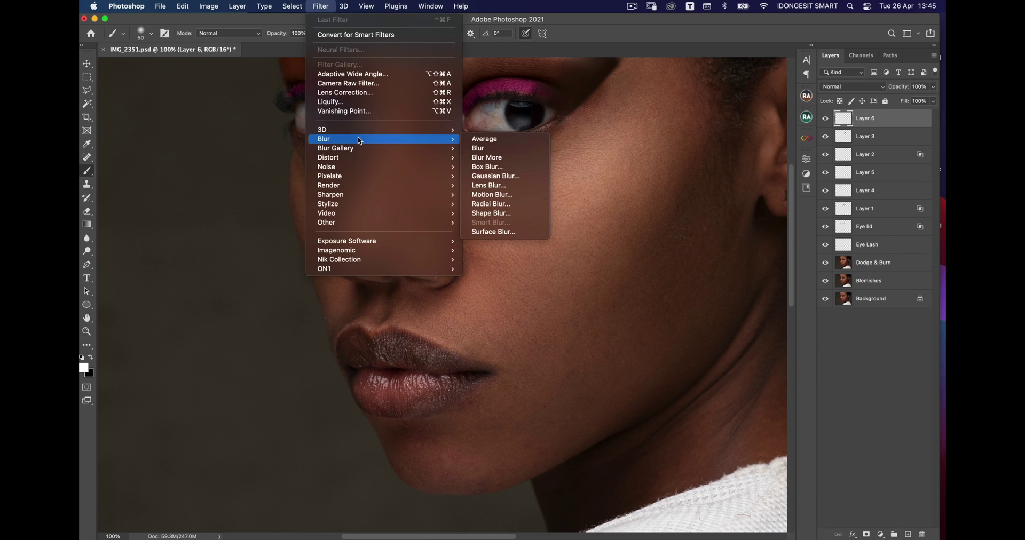
pyautogui.click(513, 176)
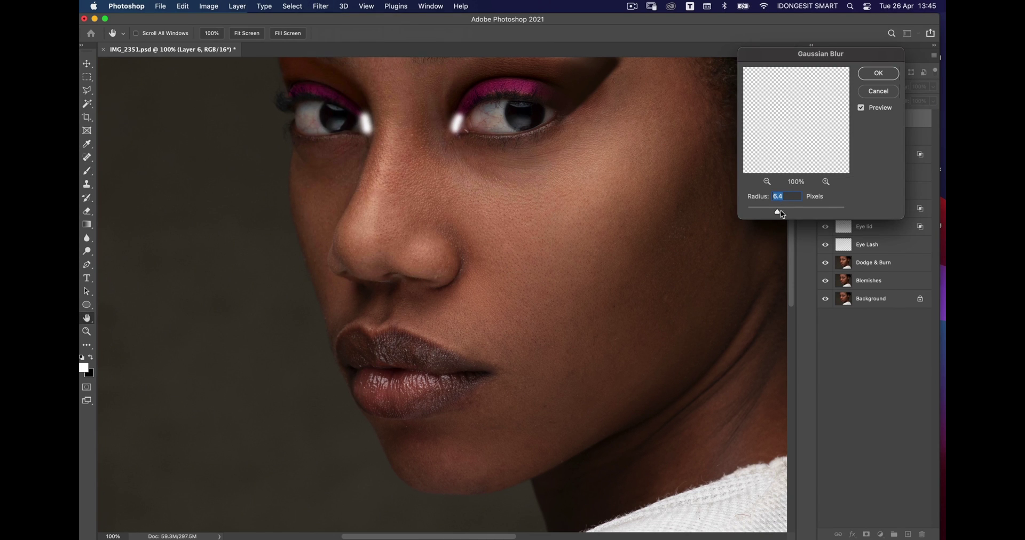
pyautogui.moveTo(781, 214); pyautogui.dragTo(788, 214)
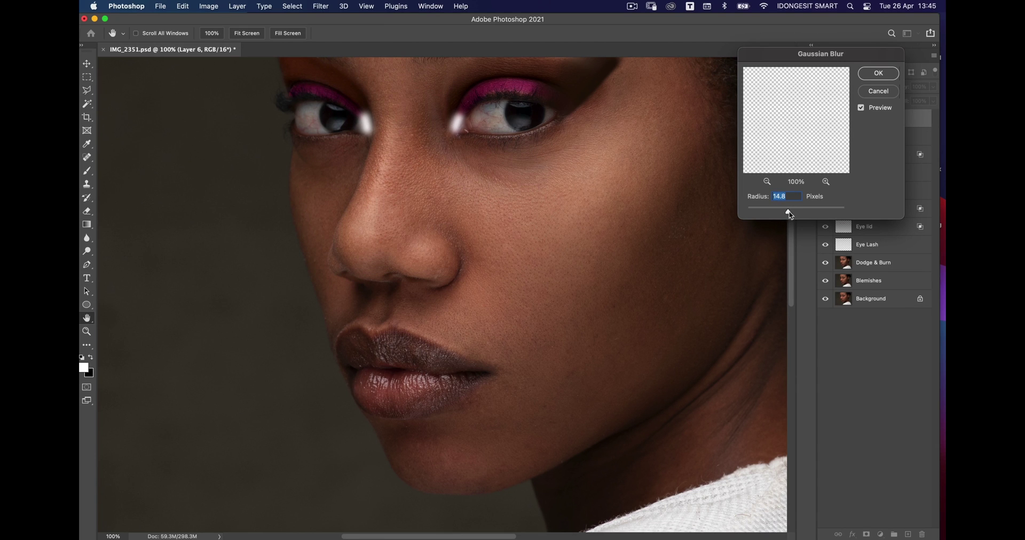
pyautogui.click(877, 73)
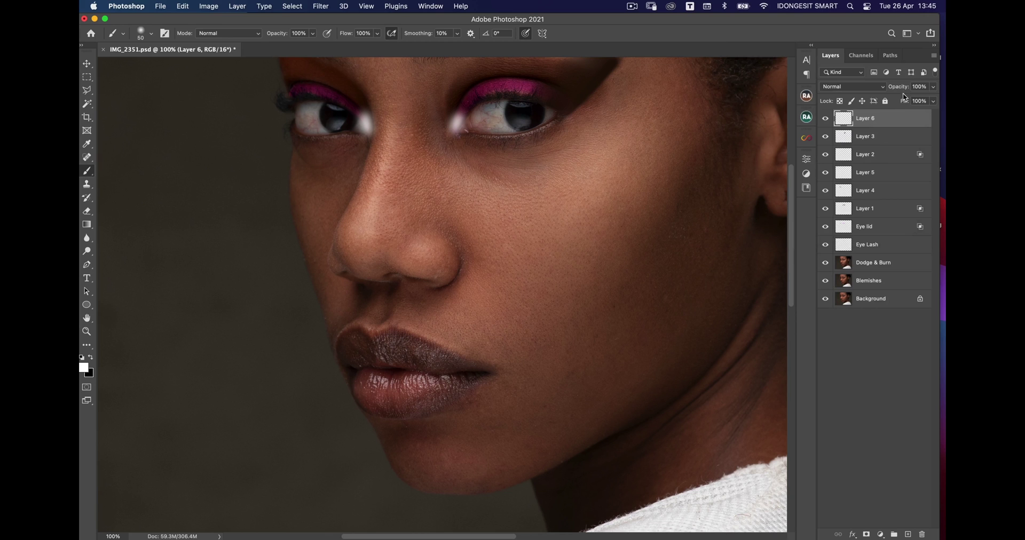
pyautogui.moveTo(902, 88)
pyautogui.mouseDown()
pyautogui.moveTo(892, 91)
pyautogui.moveTo(902, 92)
pyautogui.mouseUp()
# Erase the highlight spill around both eyes' inner corners with a 40 px soft eraser and readjust Layer 6's opacity.
pyautogui.press('e')
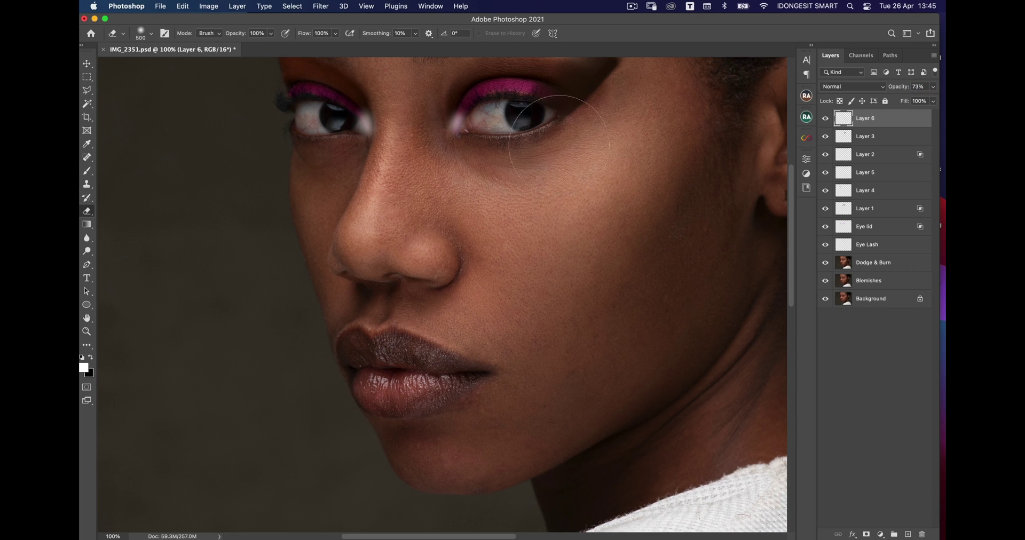
pyautogui.press('[')
pyautogui.press('super+plus')
pyautogui.moveTo(524, 119); pyautogui.dragTo(500, 280)
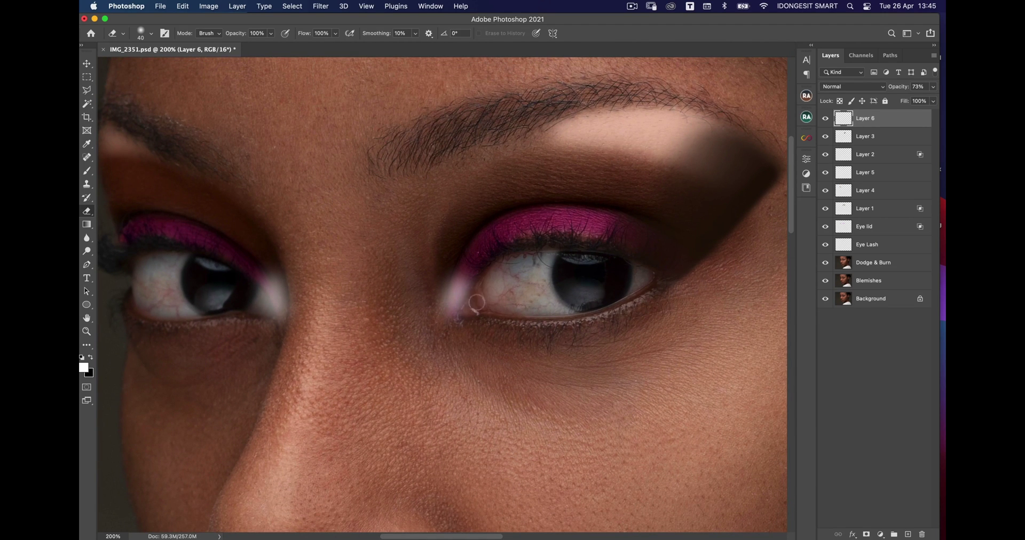
pyautogui.press('[')
pyautogui.moveTo(446, 278)
pyautogui.mouseDown()
pyautogui.moveTo(436, 305)
pyautogui.moveTo(441, 275)
pyautogui.moveTo(433, 323)
pyautogui.moveTo(440, 295)
pyautogui.moveTo(439, 334)
pyautogui.moveTo(448, 306)
pyautogui.moveTo(465, 321)
pyautogui.mouseUp()
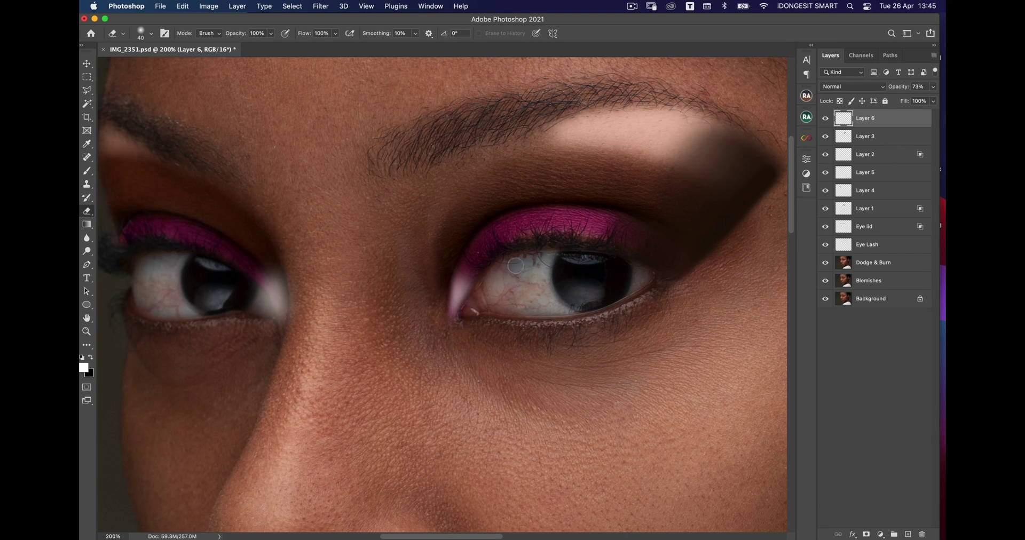
pyautogui.moveTo(283, 265)
pyautogui.mouseDown()
pyautogui.moveTo(286, 293)
pyautogui.moveTo(267, 261)
pyautogui.moveTo(290, 298)
pyautogui.moveTo(262, 243)
pyautogui.moveTo(291, 301)
pyautogui.moveTo(290, 288)
pyautogui.moveTo(283, 317)
pyautogui.moveTo(250, 289)
pyautogui.moveTo(273, 321)
pyautogui.mouseUp()
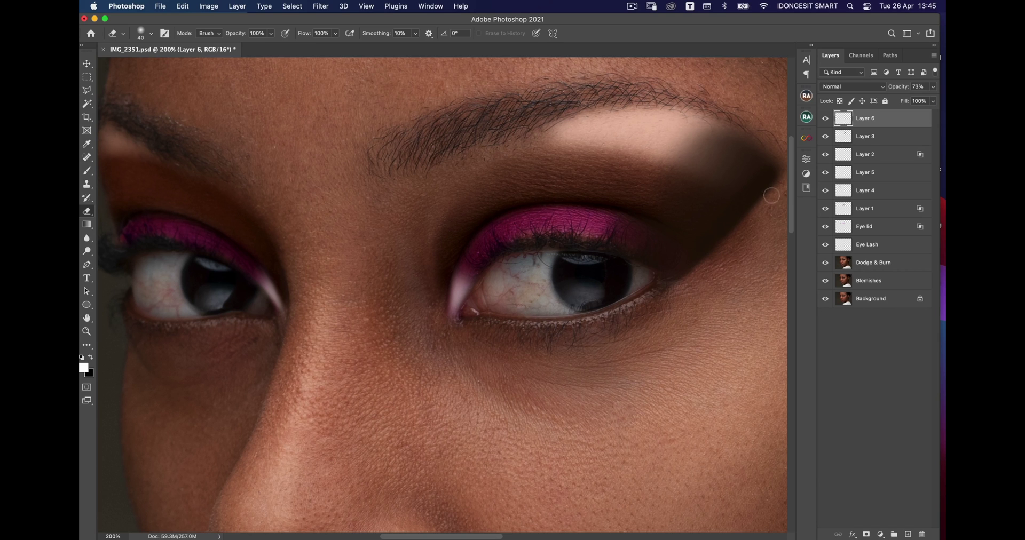
pyautogui.scroll(-5, 762, 218)
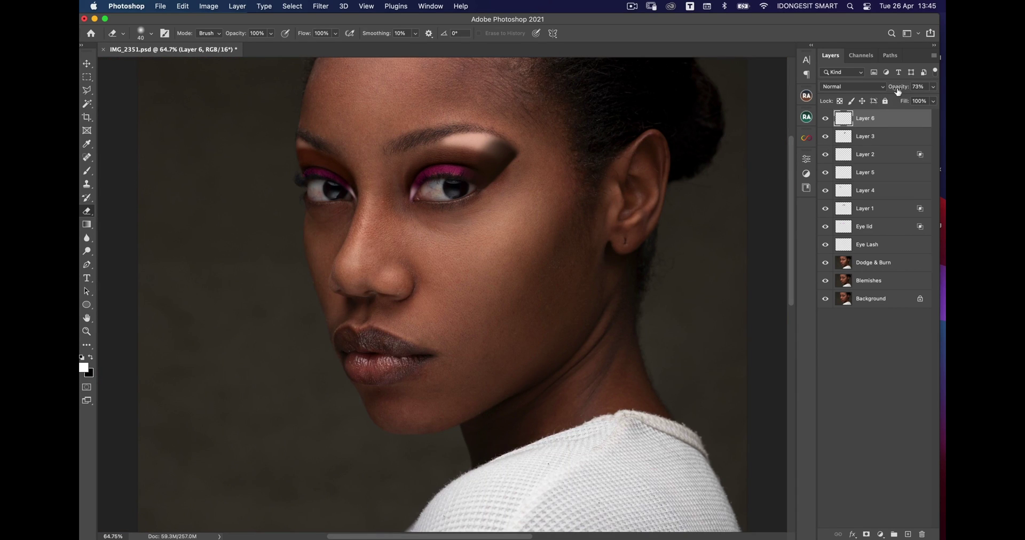
pyautogui.moveTo(898, 91); pyautogui.dragTo(899, 88)
pyautogui.press('Return')
# Add a new layer above Layer 6 and choose a bright red foreground colour for the lips.
pyautogui.click(907, 534)
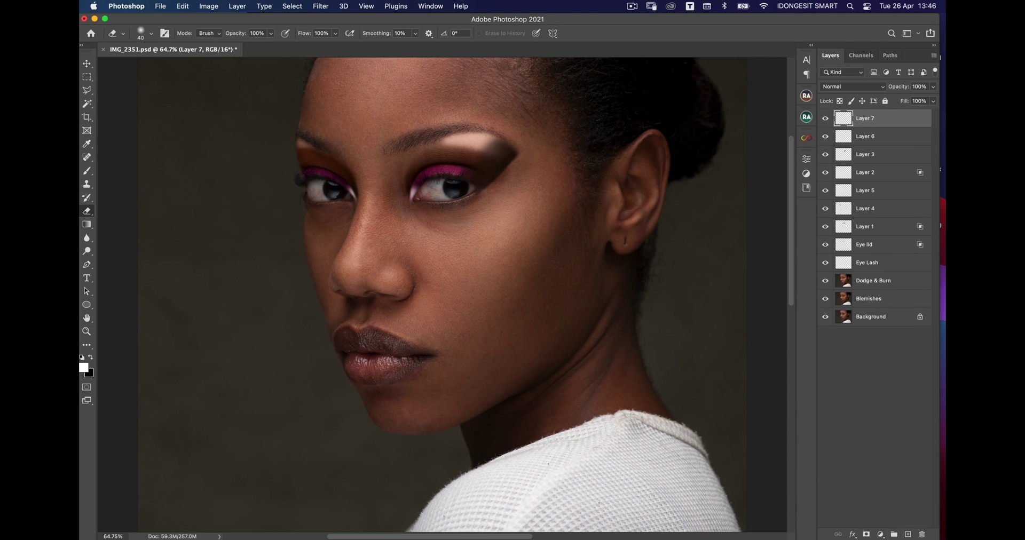
pyautogui.click(83, 368)
pyautogui.moveTo(767, 181); pyautogui.dragTo(806, 142)
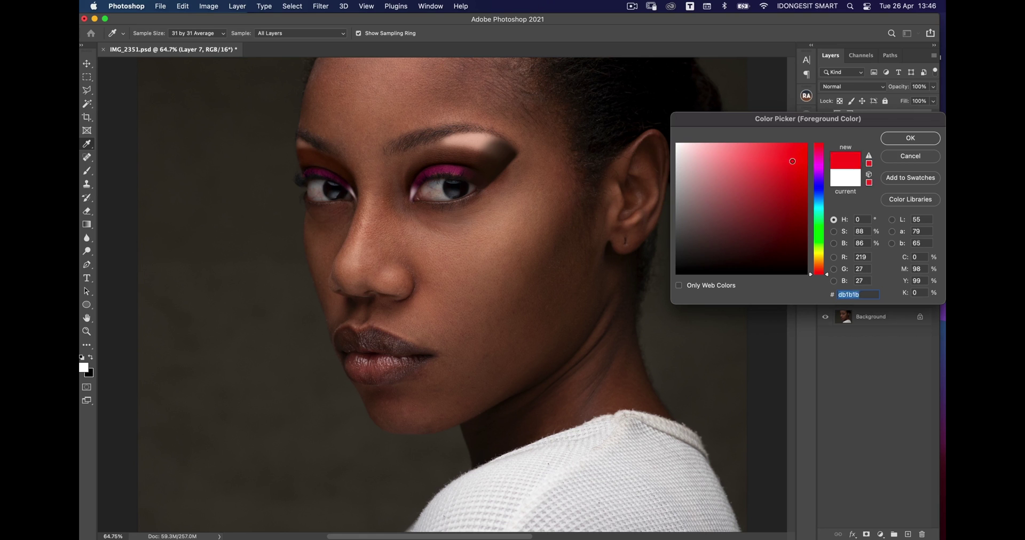
pyautogui.click(927, 141)
# Begin the lipstick on Layer 7 by painting red over the middle of the lips with a 50 px soft brush.
pyautogui.press('e')
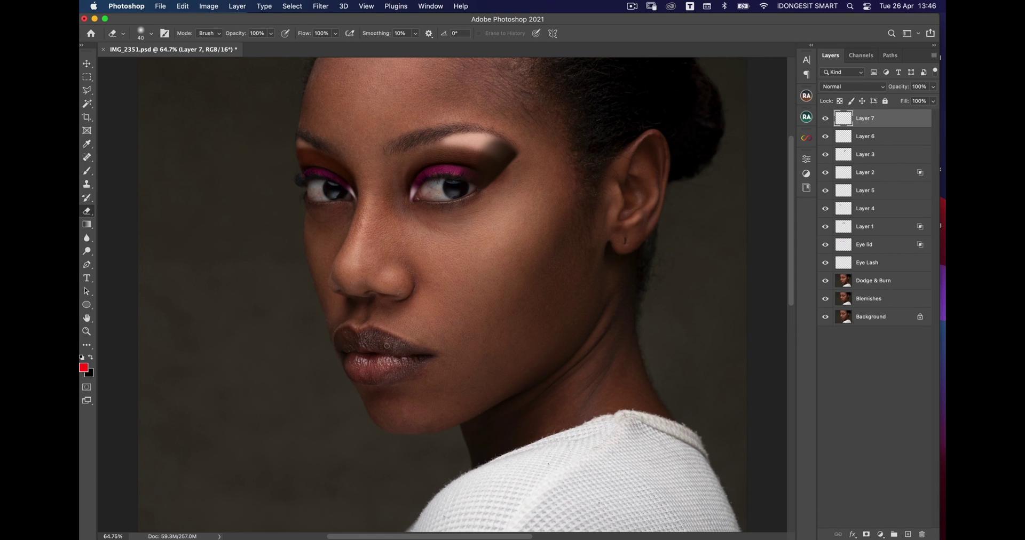
pyautogui.press(']')
pyautogui.press(']')
pyautogui.press(']')
pyautogui.press(']')
pyautogui.press(']')
pyautogui.press(']')
pyautogui.press('b')
pyautogui.moveTo(377, 354); pyautogui.dragTo(375, 362)
pyautogui.press('super+equal')
pyautogui.press('super+equal')
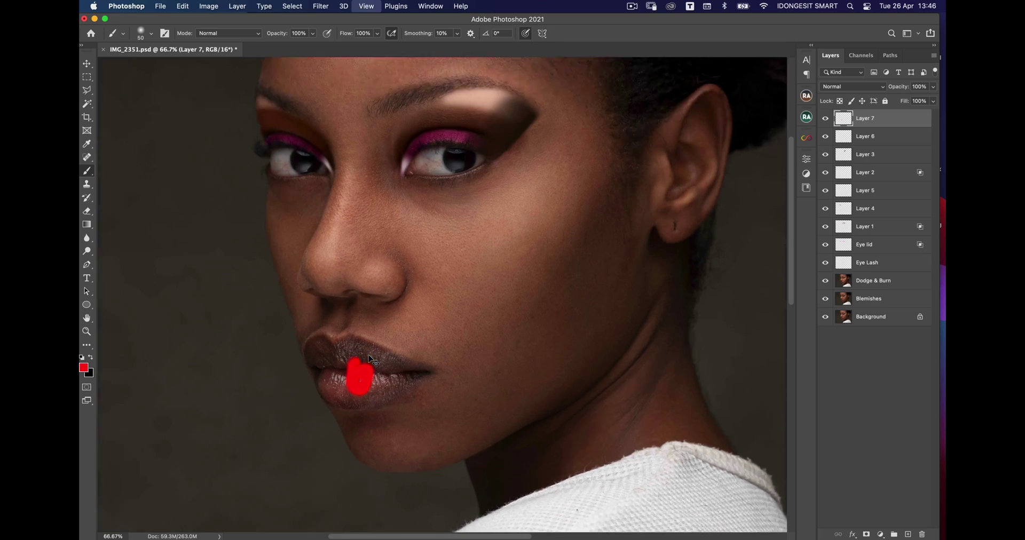
pyautogui.moveTo(344, 381); pyautogui.dragTo(427, 279)
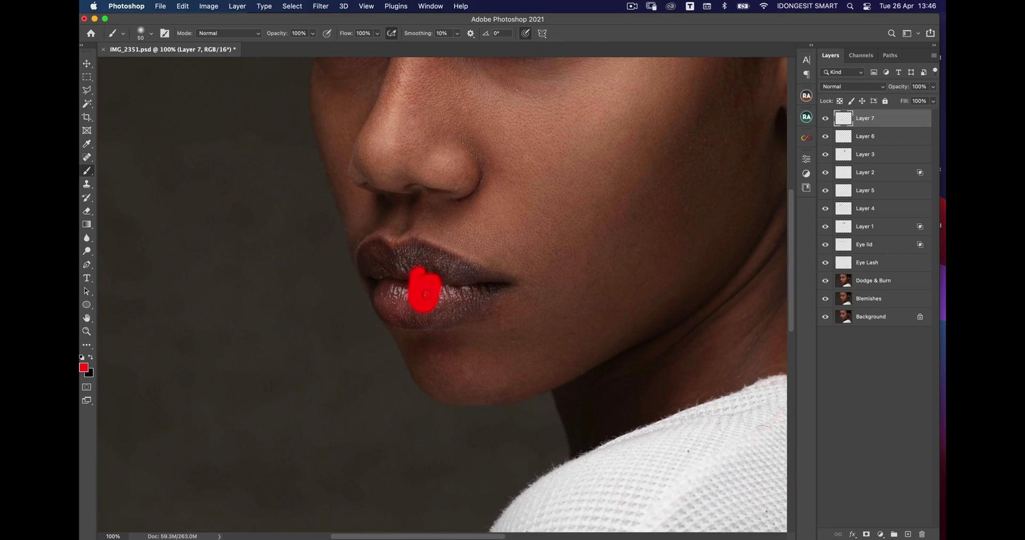
# Cover the rest of the upper and lower lips with solid red using a larger soft brush of 90 px.
pyautogui.press('super+equal')
pyautogui.press(']')
pyautogui.press(']')
pyautogui.press(']')
pyautogui.press(']')
pyautogui.press(']')
pyautogui.press('[')
pyautogui.press('[')
pyautogui.press('[')
pyautogui.moveTo(487, 299)
pyautogui.mouseDown()
pyautogui.moveTo(405, 342)
pyautogui.moveTo(566, 269)
pyautogui.moveTo(451, 240)
pyautogui.moveTo(408, 214)
pyautogui.moveTo(301, 211)
pyautogui.moveTo(285, 227)
pyautogui.moveTo(326, 300)
pyautogui.moveTo(379, 341)
pyautogui.moveTo(373, 250)
pyautogui.moveTo(528, 286)
pyautogui.moveTo(513, 315)
pyautogui.moveTo(390, 357)
pyautogui.mouseUp()
# Extend the red into the near corner of the mouth and refine the lip edge with a 40 px brush.
pyautogui.press('[')
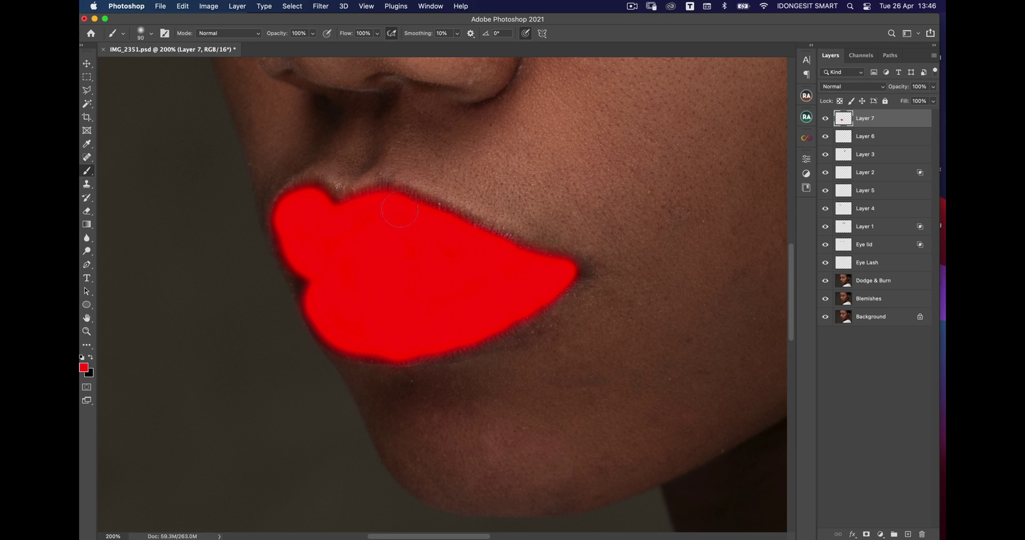
pyautogui.press('[')
pyautogui.press('[')
pyautogui.press('[')
pyautogui.press('[')
pyautogui.press('[')
pyautogui.press('[')
pyautogui.press('[')
pyautogui.press('[')
pyautogui.press('[')
pyautogui.moveTo(581, 271); pyautogui.dragTo(566, 272)
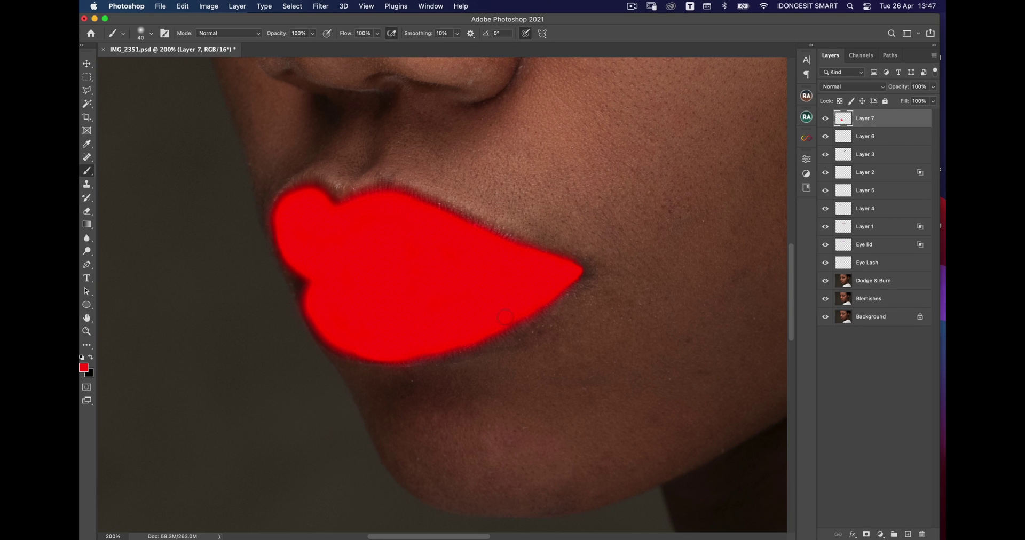
# Set Layer 7 to Multiply and split its Underlying Layer white slider to 16 / 255 so the lip highlights show through.
pyautogui.click(849, 86)
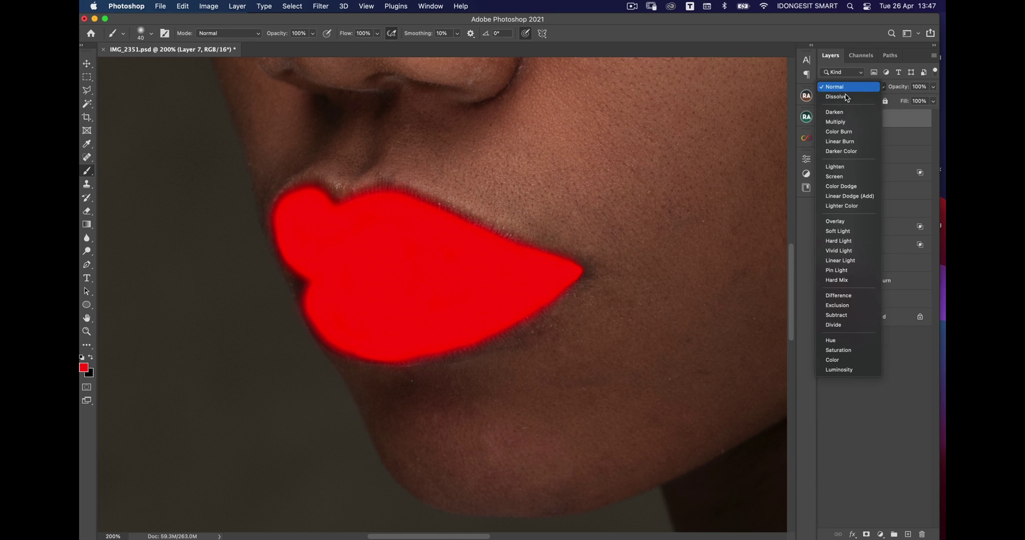
pyautogui.click(843, 122)
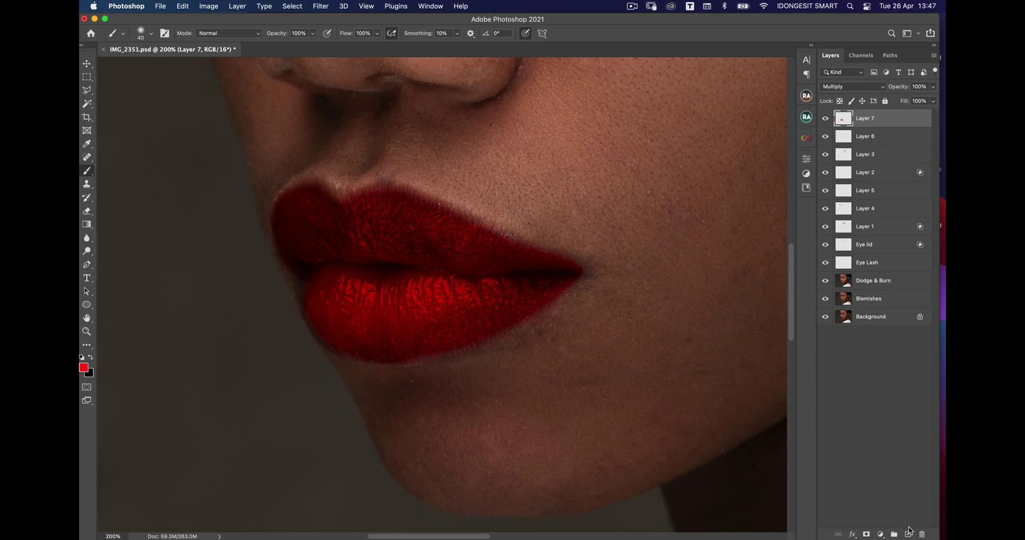
pyautogui.doubleClick(909, 122)
pyautogui.press('alt')
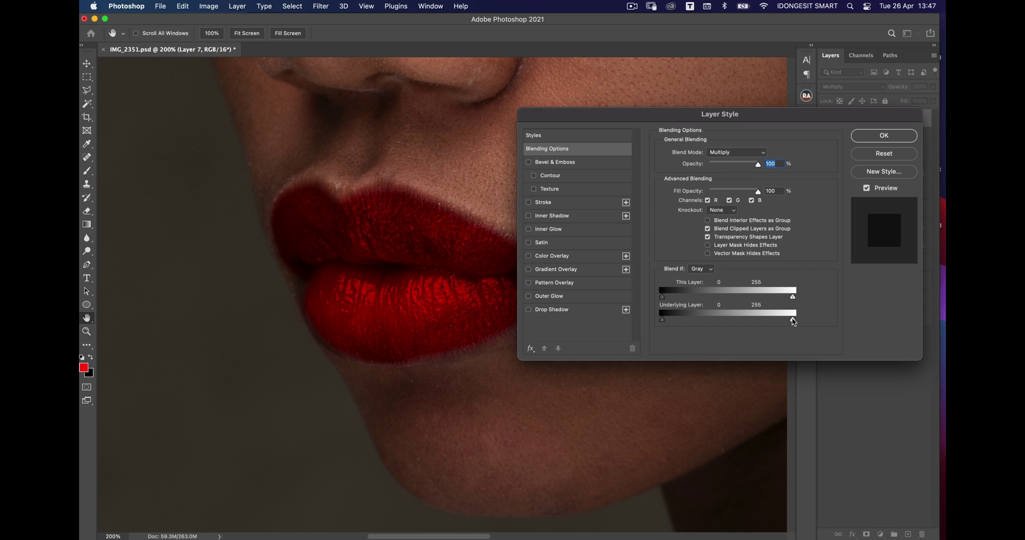
pyautogui.moveTo(792, 322); pyautogui.dragTo(671, 318)
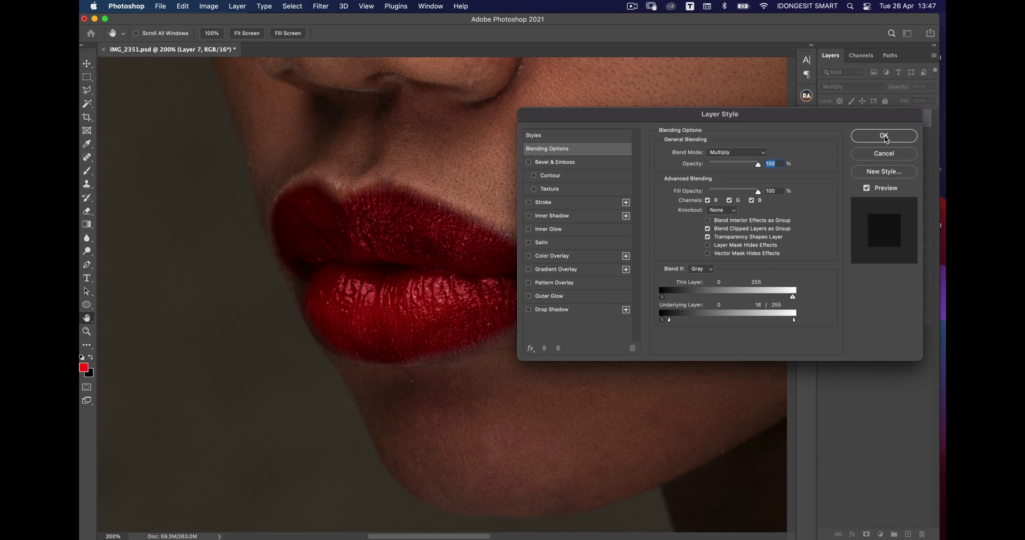
# Lower the lipstick layer's opacity to 80% while judging the whole portrait, and apply the layer style.
pyautogui.press('super+minus')
pyautogui.press('super+minus')
pyautogui.press('super+minus')
pyautogui.press('super+minus')
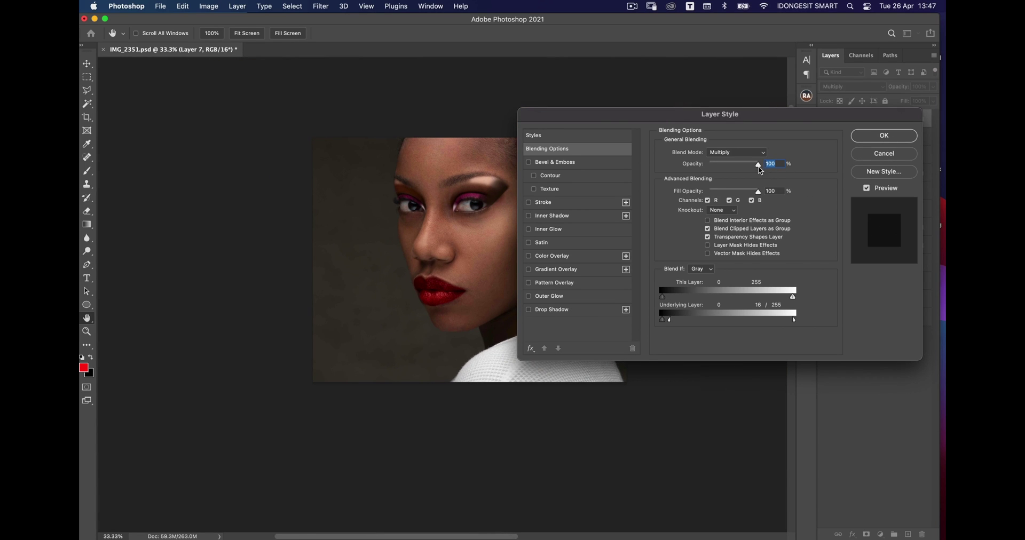
pyautogui.moveTo(759, 167); pyautogui.dragTo(757, 166)
pyautogui.click(900, 138)
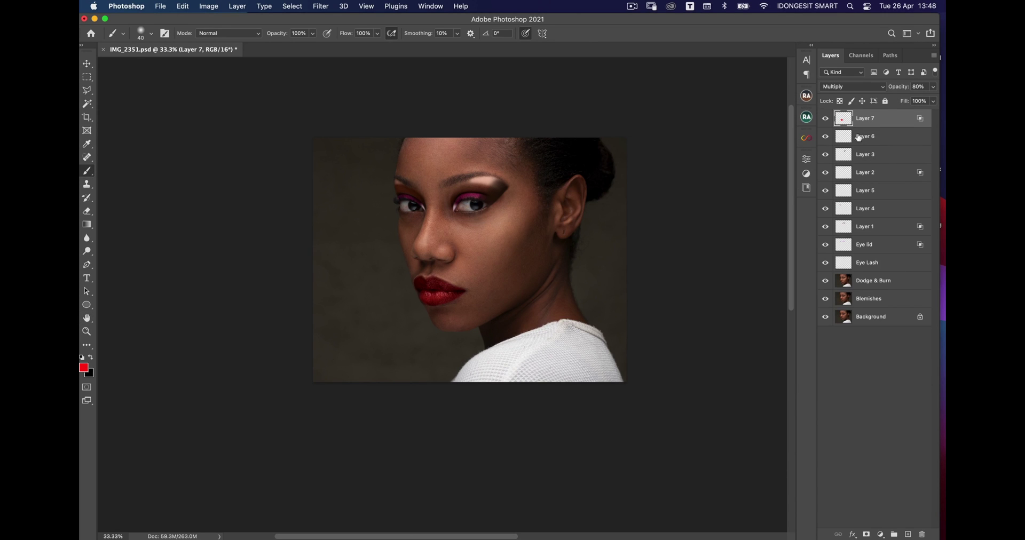
# Compare the lips up close with and without the lipstick on Layer 7.
pyautogui.press('super+equal')
pyautogui.press('super+equal')
pyautogui.press('super+equal')
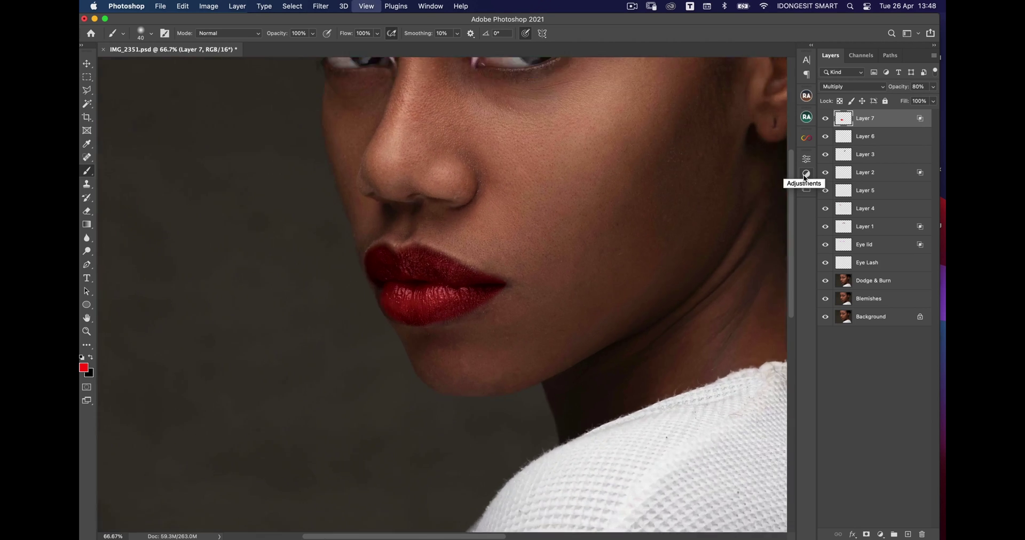
pyautogui.click(826, 122)
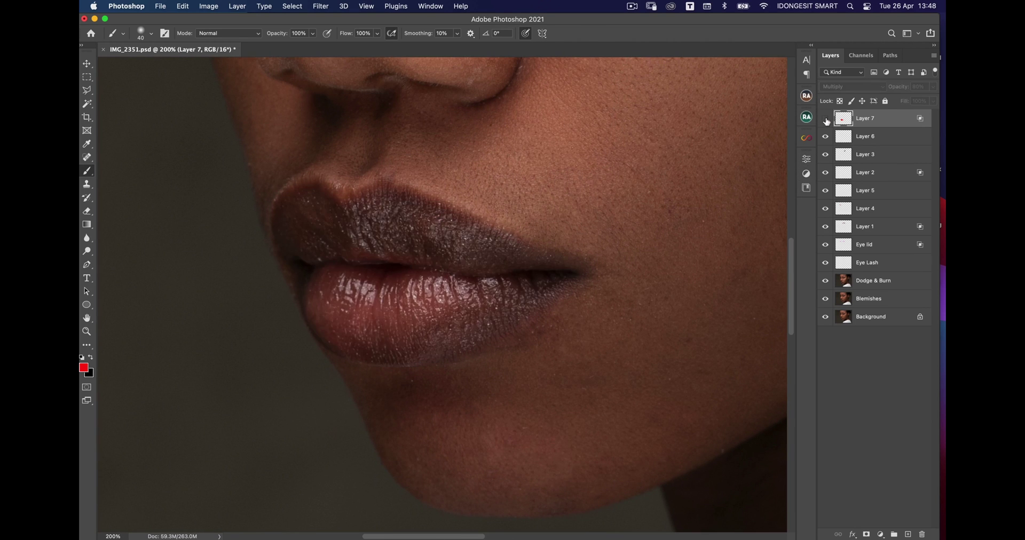
pyautogui.click(826, 122)
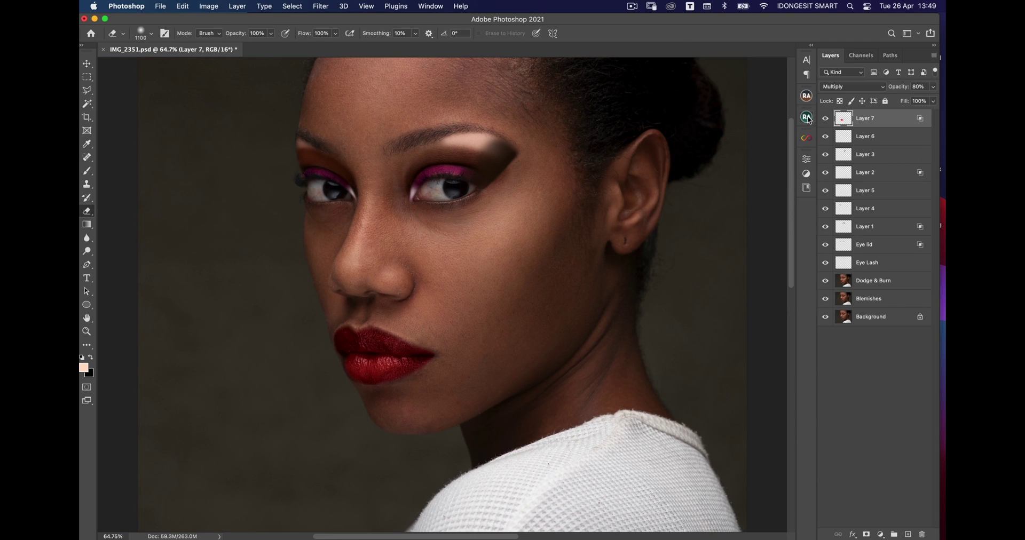
# Run the Beauty Retouch frequency separation via Gaussian Blur with a blur radius of 10 pixels.
pyautogui.click(807, 118)
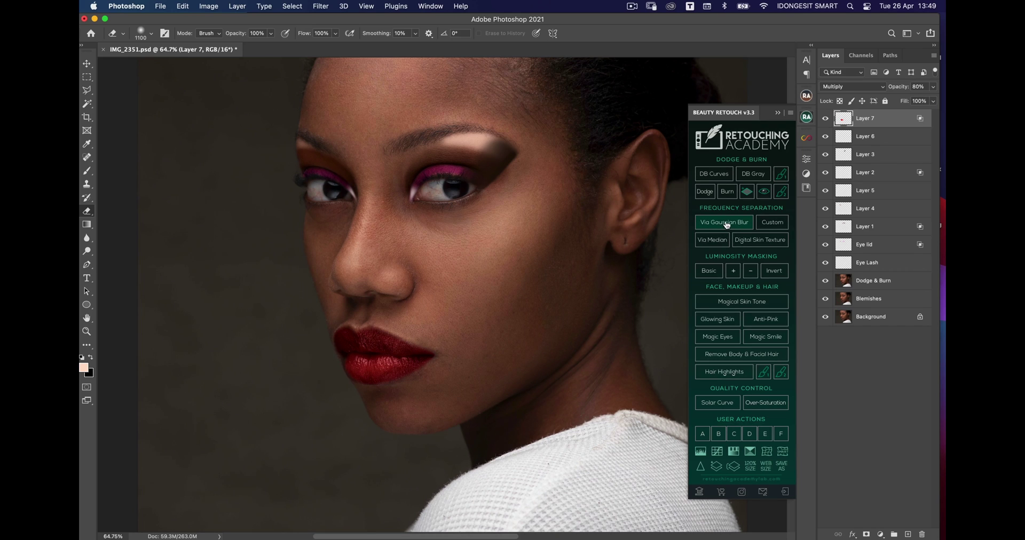
pyautogui.click(727, 223)
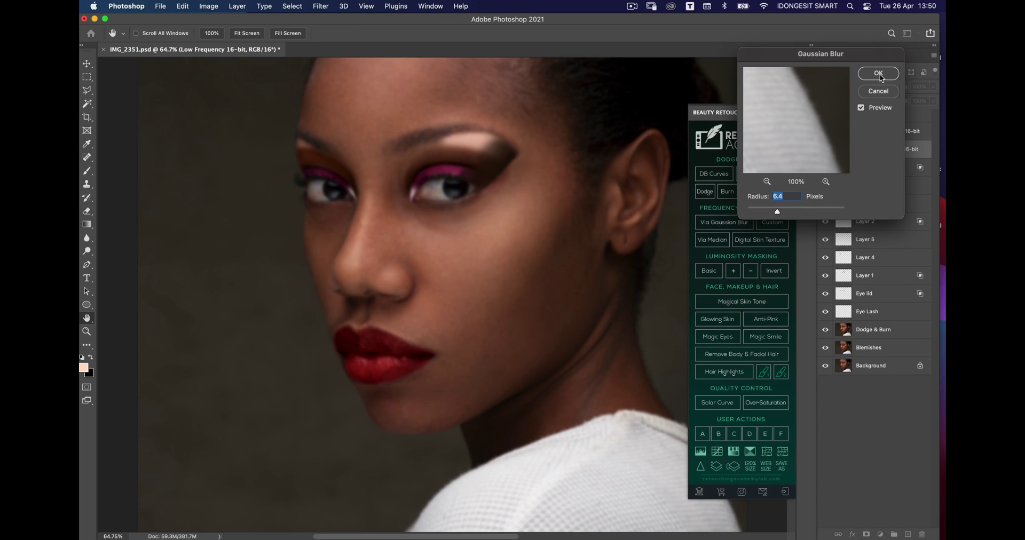
pyautogui.write('1')
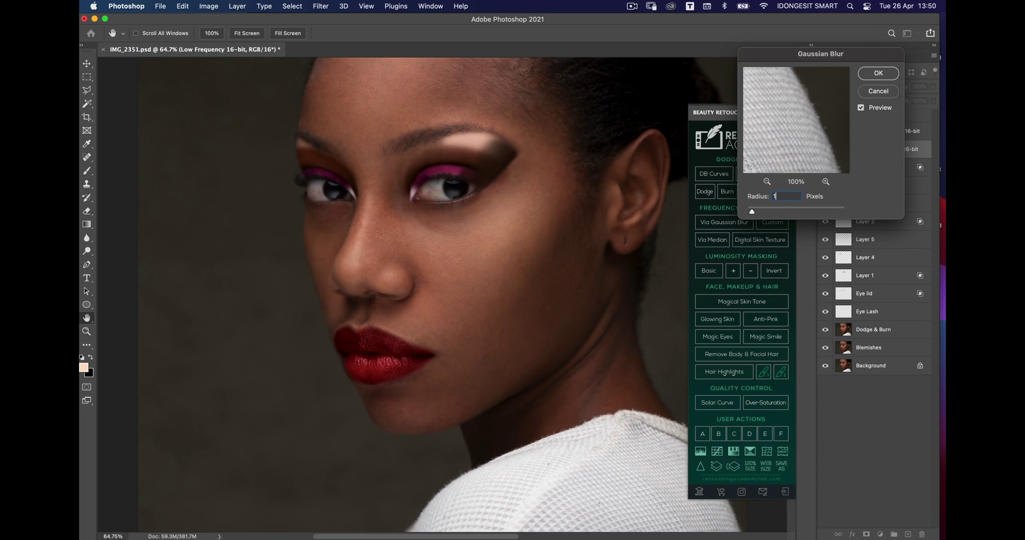
pyautogui.write('0')
pyautogui.press('Return')
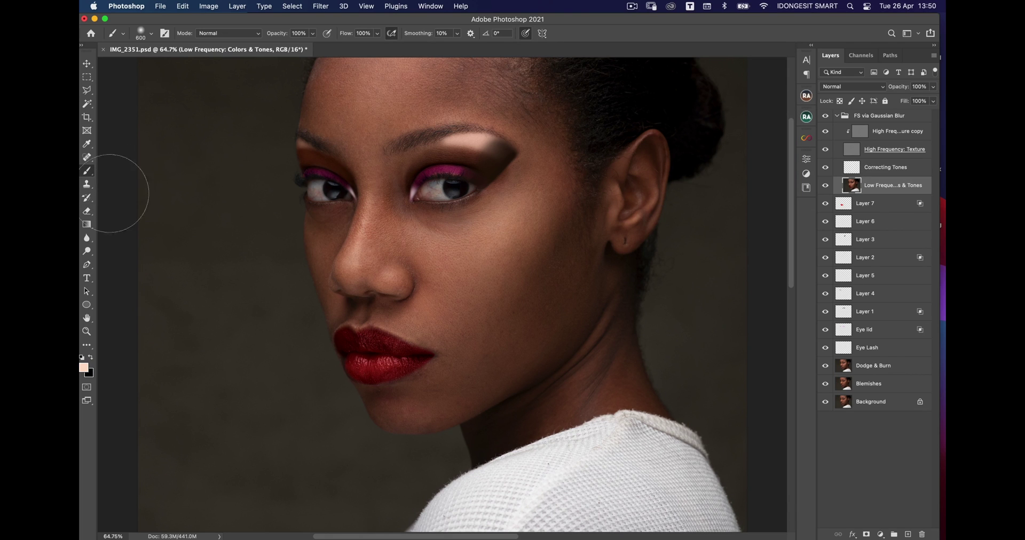
# Blend the outer edge and lid area of the near eye shadow on the Low Frequency layer with a 250 px Mixer Brush.
pyautogui.rightClick(86, 171)
pyautogui.click(137, 199)
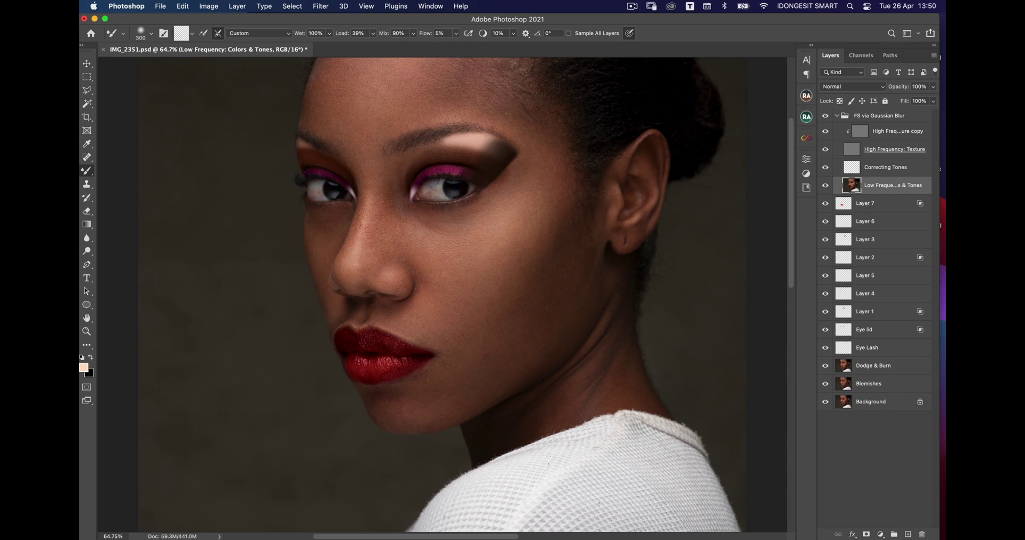
pyautogui.press('super+minus')
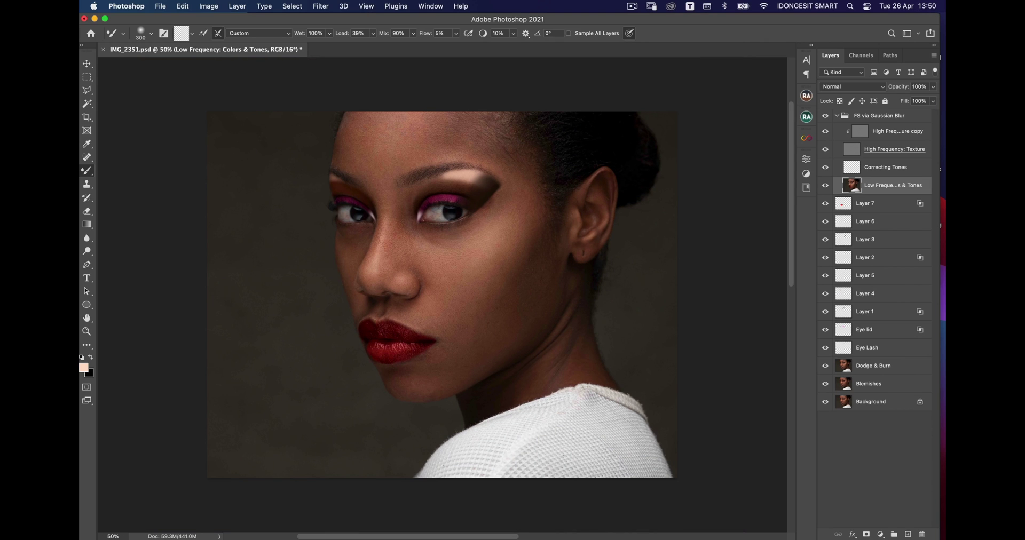
pyautogui.press('super+plus')
pyautogui.press('[')
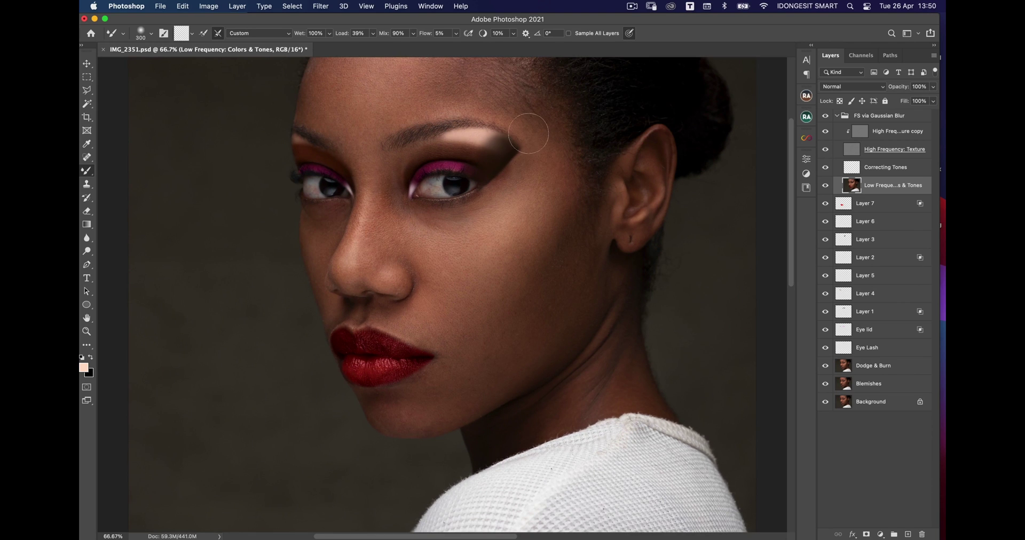
pyautogui.press('[')
pyautogui.press('[')
pyautogui.press('super+plus')
pyautogui.scroll(3, 565, 160)
pyautogui.press(']')
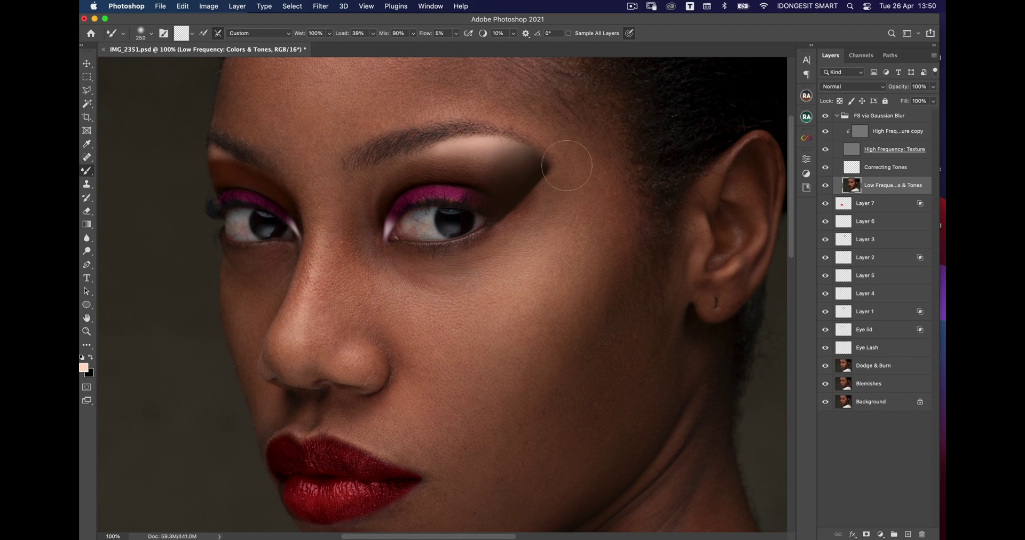
pyautogui.moveTo(566, 165)
pyautogui.mouseDown()
pyautogui.moveTo(537, 173)
pyautogui.moveTo(577, 170)
pyautogui.moveTo(533, 184)
pyautogui.moveTo(581, 162)
pyautogui.moveTo(525, 171)
pyautogui.moveTo(573, 154)
pyautogui.moveTo(559, 185)
pyautogui.moveTo(538, 195)
pyautogui.moveTo(543, 202)
pyautogui.moveTo(496, 223)
pyautogui.moveTo(510, 161)
pyautogui.moveTo(438, 159)
pyautogui.moveTo(421, 173)
pyautogui.mouseUp()
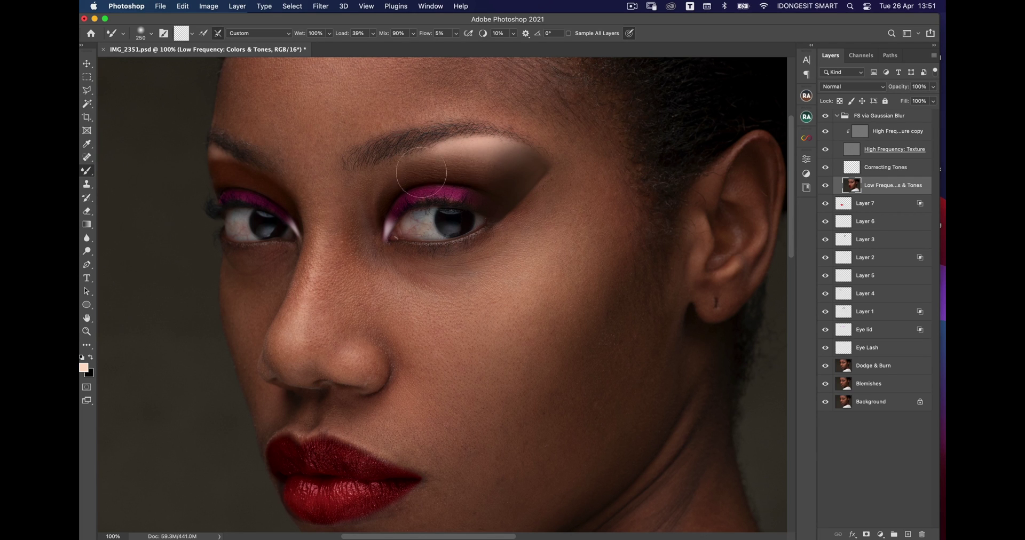
# Soften the remaining eye shadow transitions on the Low Frequency layer, varying the Mixer Brush size for finer areas.
pyautogui.press('[')
pyautogui.press('[')
pyautogui.press('[')
pyautogui.press('[')
pyautogui.press(']')
pyautogui.press('super+minus')
pyautogui.press('super+minus')
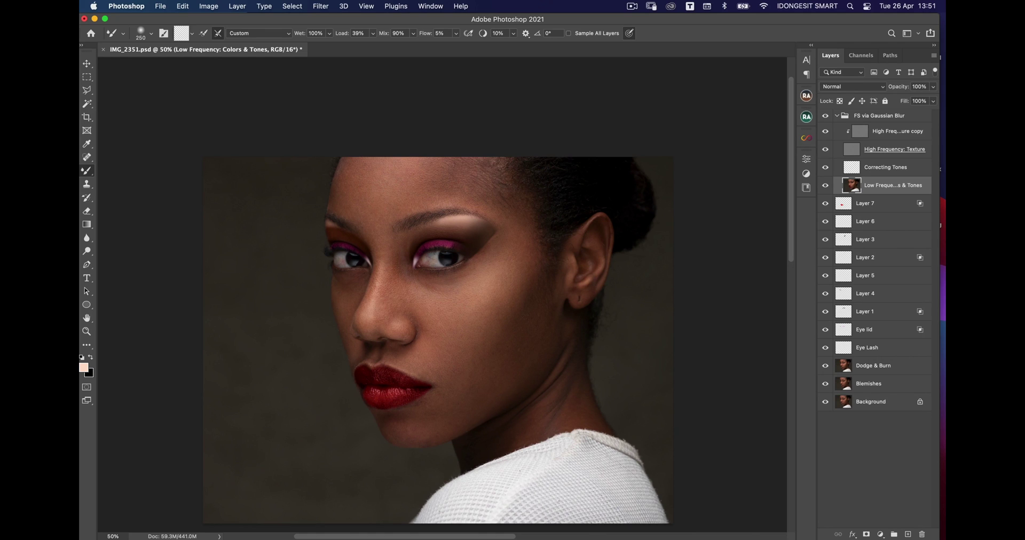
# Even out the skin tones across the face on the Low Frequency layer with Mixer Brush sizes up to 400 px.
pyautogui.press('super+plus')
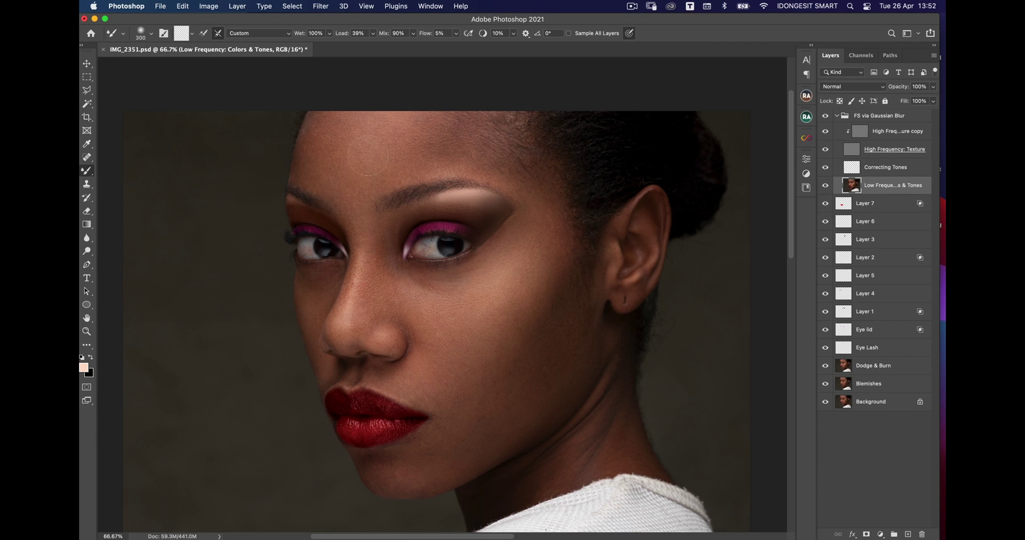
pyautogui.press('[')
pyautogui.press('[')
pyautogui.press('[')
pyautogui.press('[')
pyautogui.press('[')
pyautogui.press('[')
pyautogui.press('[')
pyautogui.press(']')
pyautogui.press('super+minus')
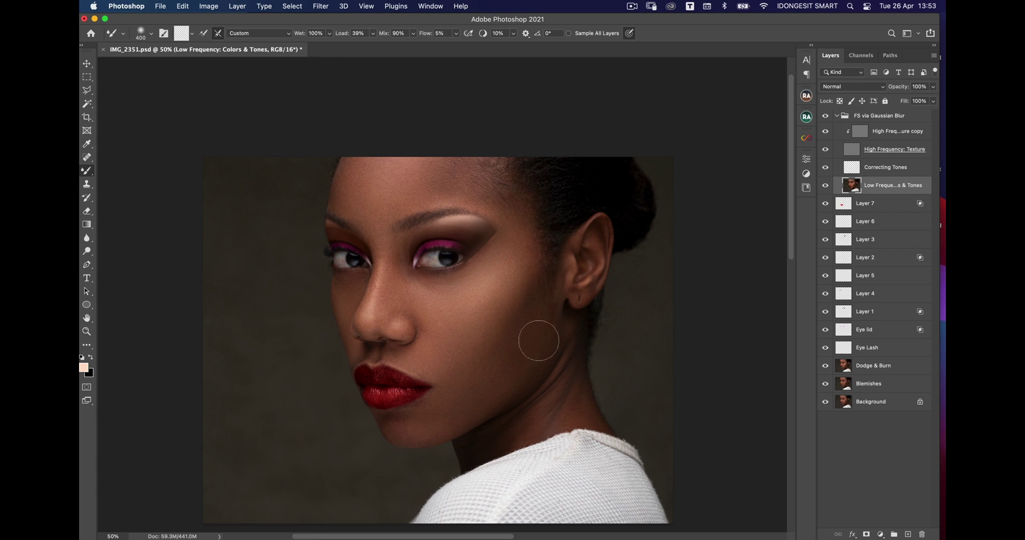
pyautogui.press('[')
pyautogui.press('[')
pyautogui.press('[')
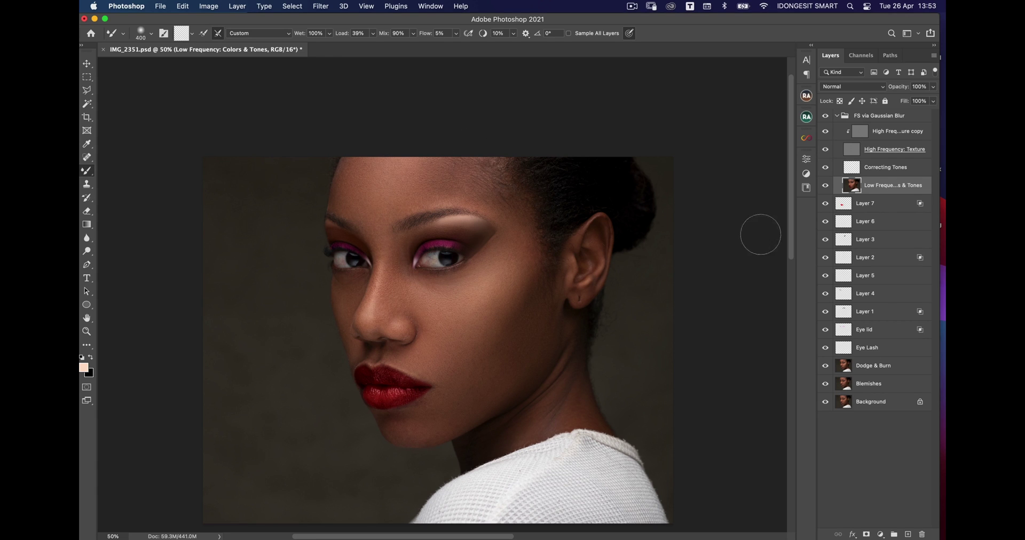
# Select the High Frequency texture copy layer and switch to a 60 px Clone Stamp for the lower face and shirt.
pyautogui.press('super+1')
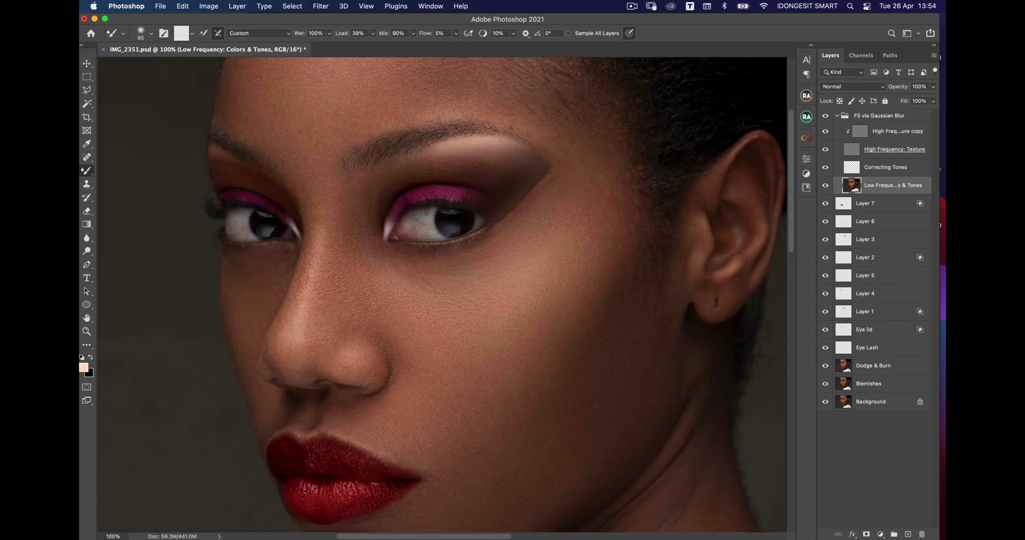
pyautogui.scroll(-5, 442, 288)
pyautogui.hotkey('alt', ']')
pyautogui.hotkey('alt', ']')
pyautogui.hotkey('alt', ']')
pyautogui.press('s')
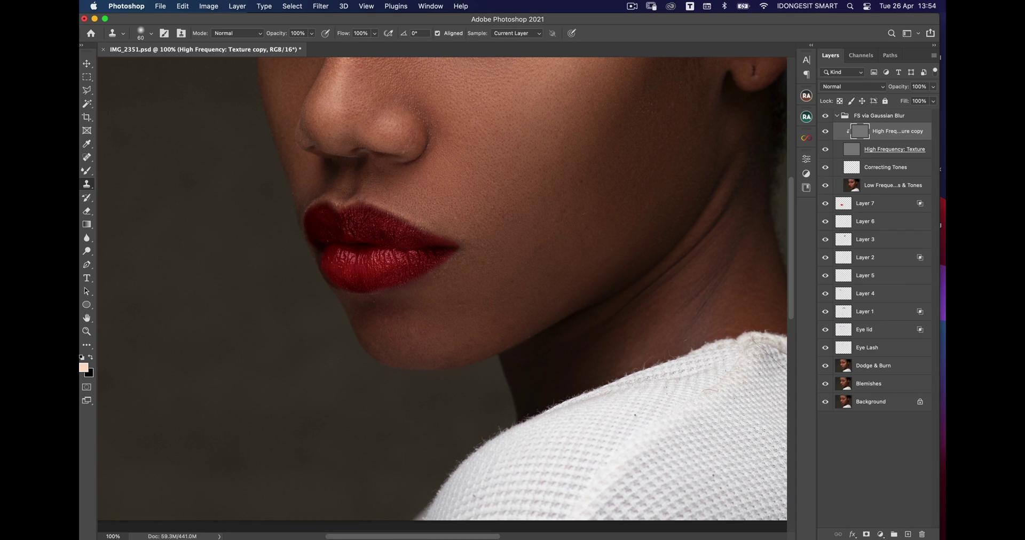
# Return to the Low Frequency layer with the Mixer Brush and bring the whole portrait into view.
pyautogui.press('super+minus')
pyautogui.hotkey('alt', '[')
pyautogui.hotkey('alt', '[')
pyautogui.hotkey('alt', '[')
pyautogui.press('b')
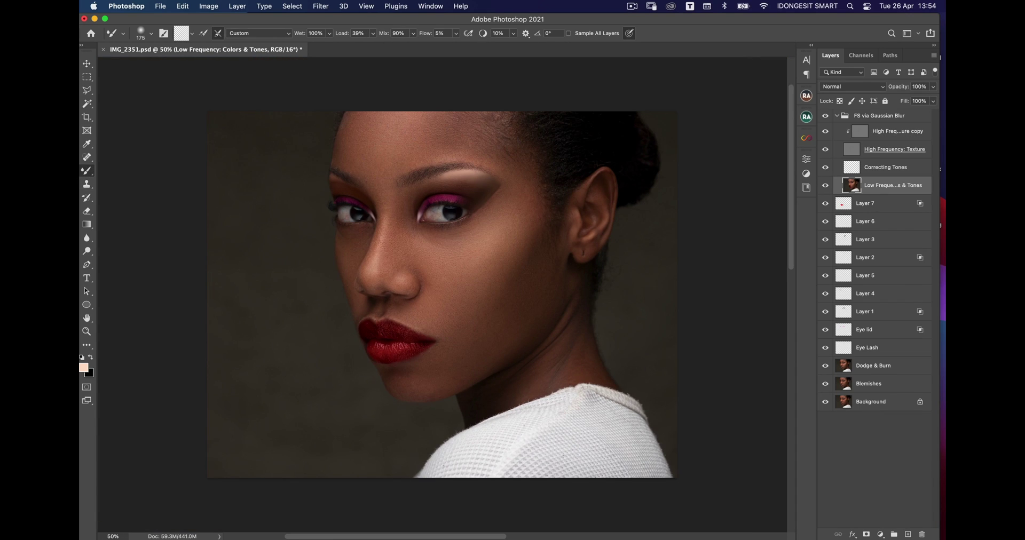
# Collapse the frequency separation group, stamp the visible layers beneath it, and merge the stamped layer with the group.
pyautogui.click(836, 115)
pyautogui.press('super+alt+shift+e')
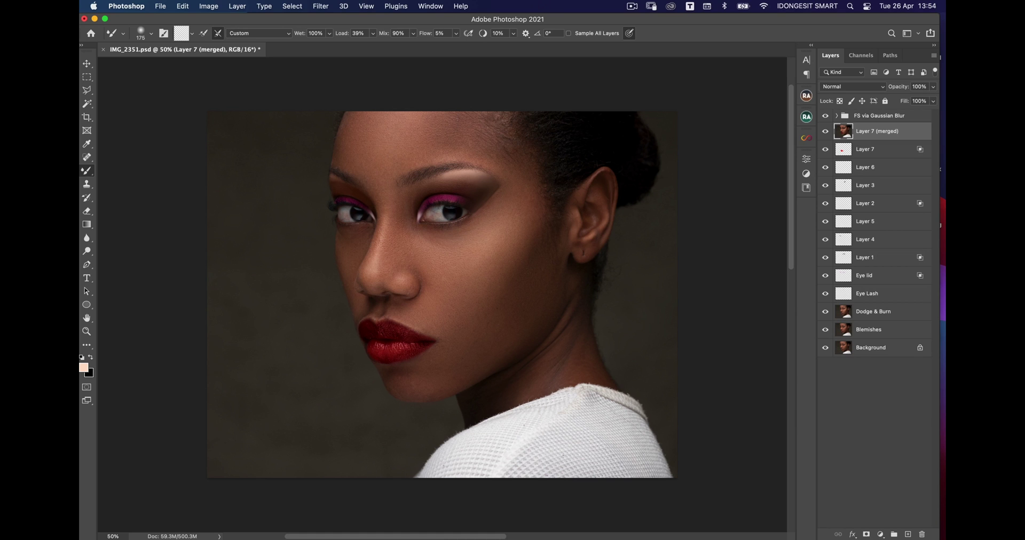
pyautogui.hotkey('alt', 'shift', ']')
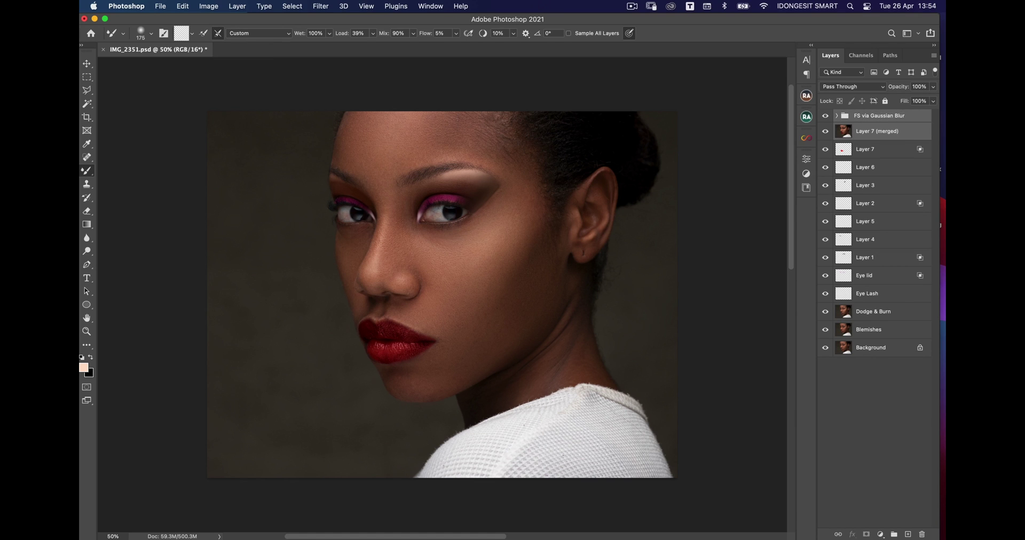
pyautogui.press('super+e')
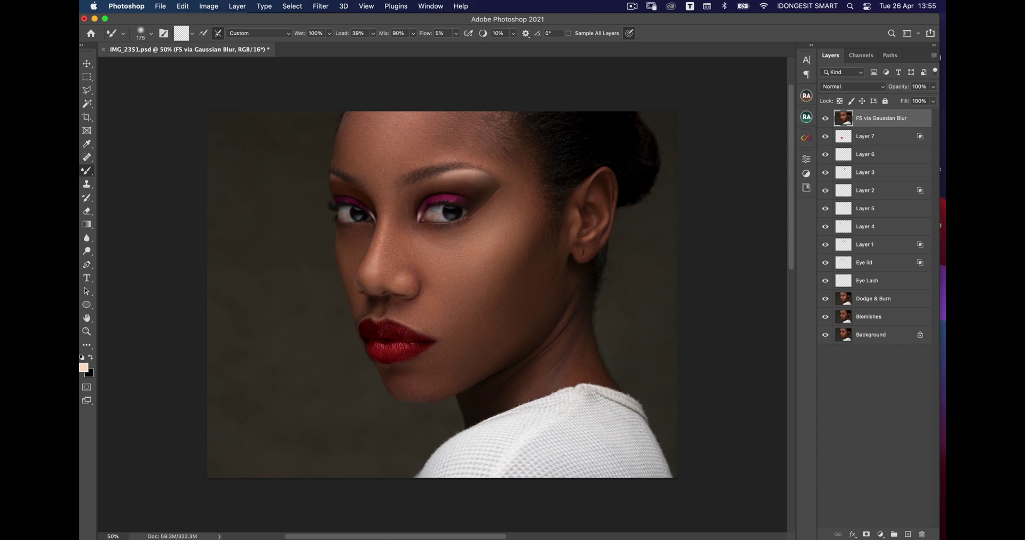
# Patch the skin at the outer end of the near eye shadow with the Patch tool and clear the selection.
pyautogui.click(87, 158)
pyautogui.rightClick(87, 157)
pyautogui.click(115, 176)
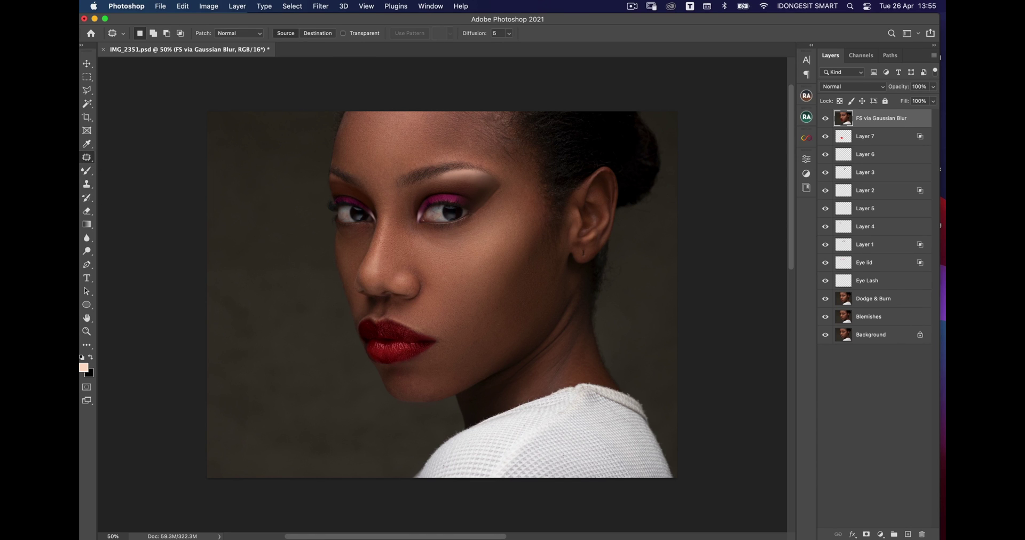
pyautogui.moveTo(499, 183)
pyautogui.mouseDown()
pyautogui.moveTo(479, 202)
pyautogui.moveTo(500, 185)
pyautogui.moveTo(499, 204)
pyautogui.mouseUp()
pyautogui.press('cmd+d')
# Run frequency separation via Gaussian Blur again on the merged image with a radius of 6.4 pixels.
pyautogui.click(806, 117)
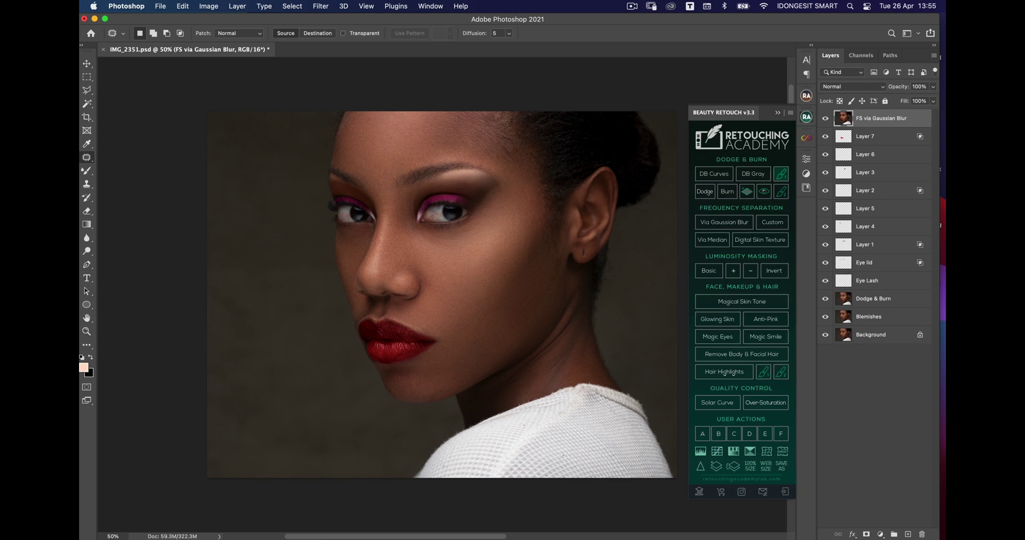
pyautogui.click(724, 222)
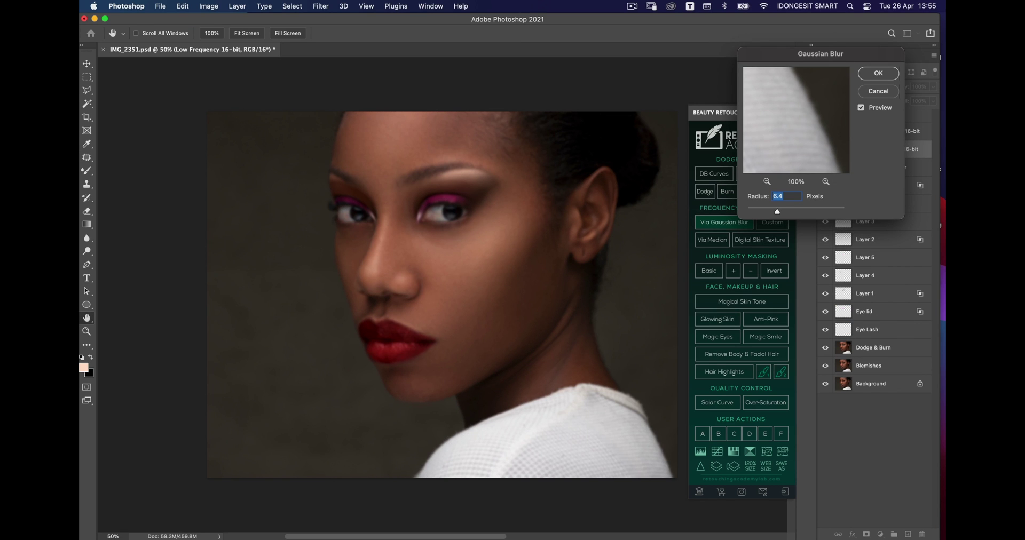
pyautogui.press('Return')
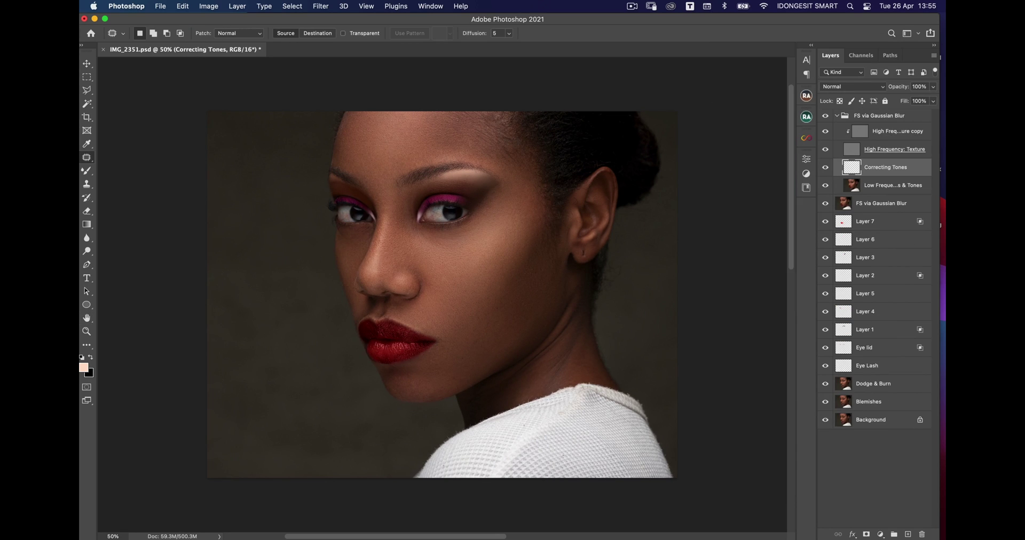
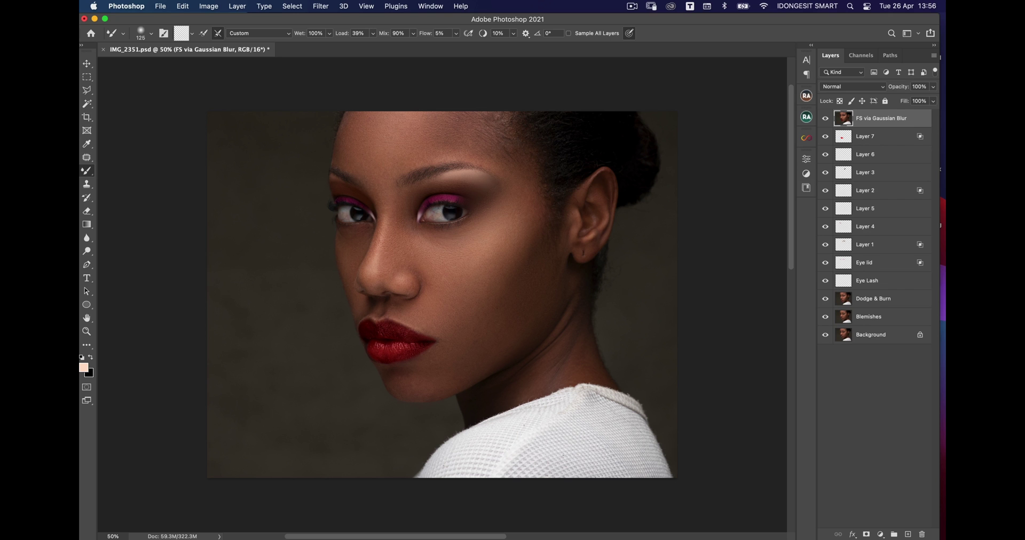
# Add a new layer above the merged FS via Gaussian Blur layer, with the face viewed at 100%.
pyautogui.press('super+1')
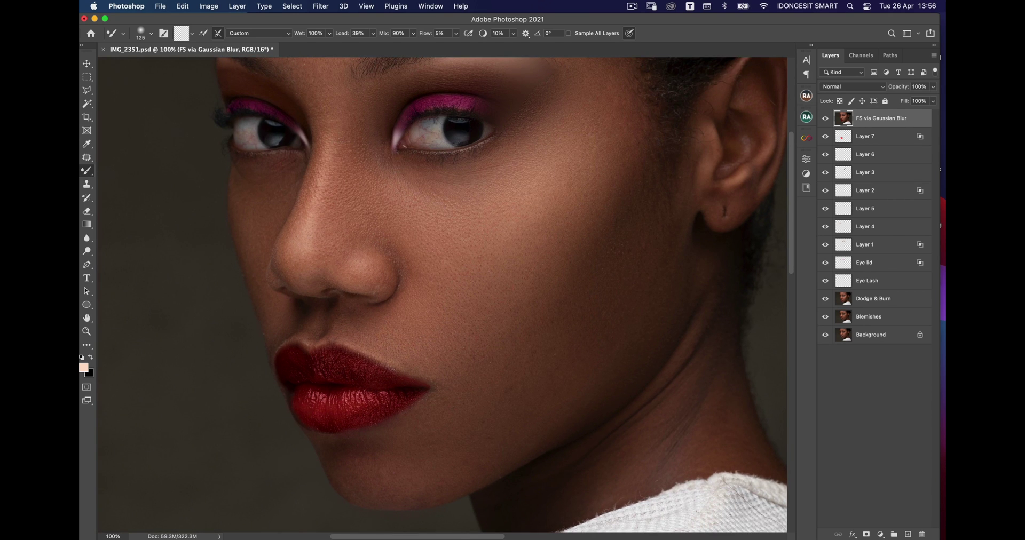
pyautogui.click(907, 535)
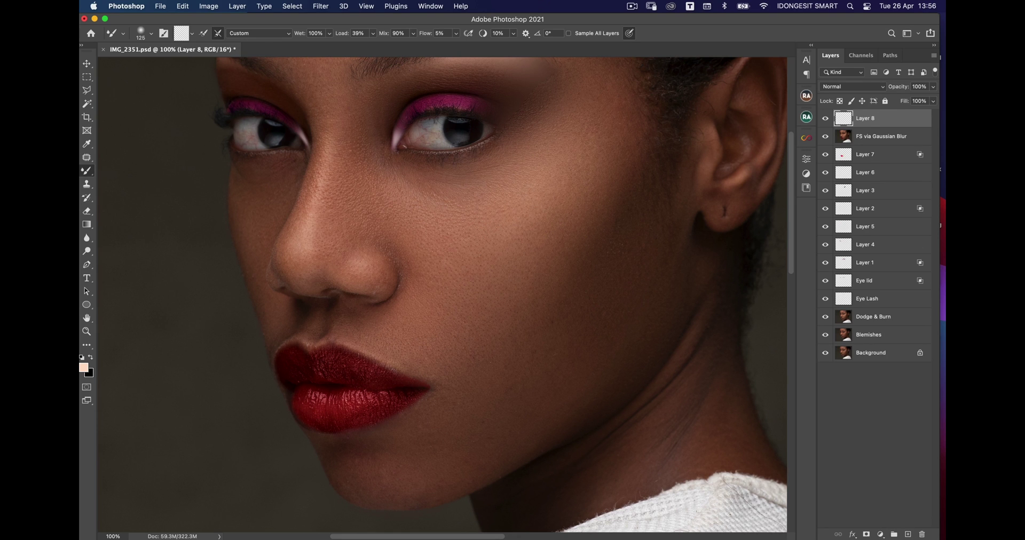
# Paint black eyeliner with a 20 px brush along the near eye's lower lash line, sweeping past the outer corner into a wing.
pyautogui.press('d')
pyautogui.press('x')
pyautogui.press('x')
pyautogui.press('[')
pyautogui.press('[')
pyautogui.press('[')
pyautogui.press('[')
pyautogui.press('super+equal')
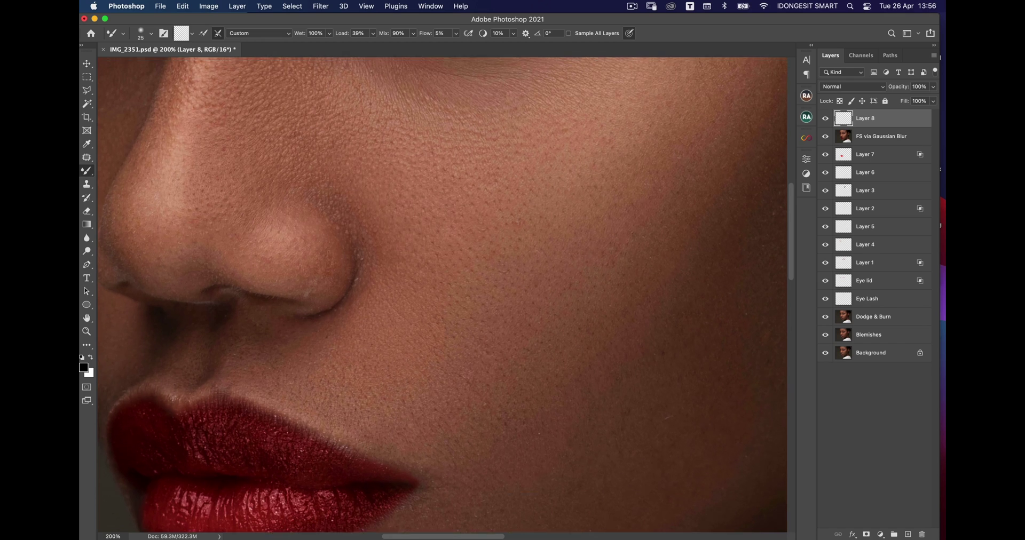
pyautogui.scroll(8, 443, 293)
pyautogui.hotkey('shift', 'b')
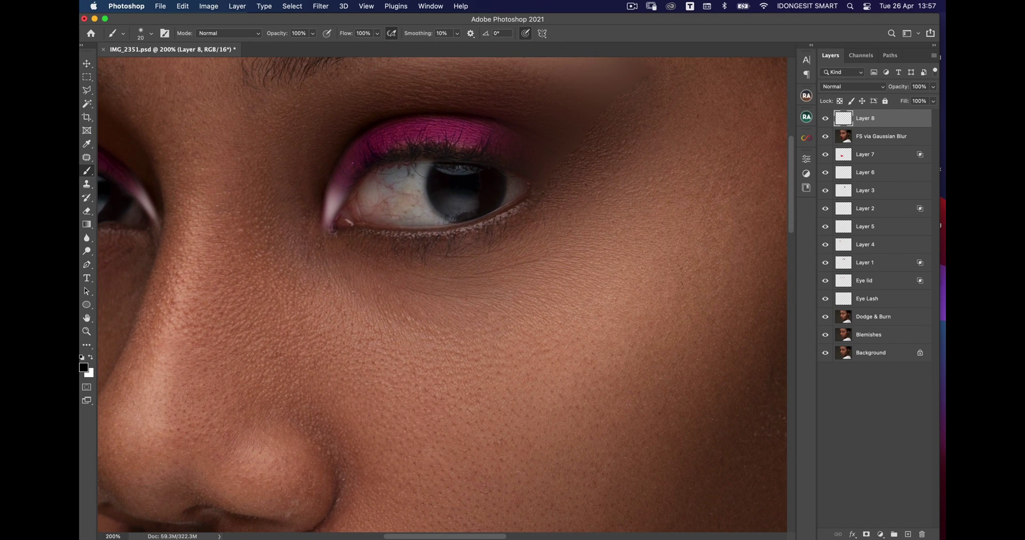
pyautogui.moveTo(335, 237)
pyautogui.mouseDown()
pyautogui.moveTo(468, 235)
pyautogui.moveTo(516, 215)
pyautogui.moveTo(569, 165)
pyautogui.mouseUp()
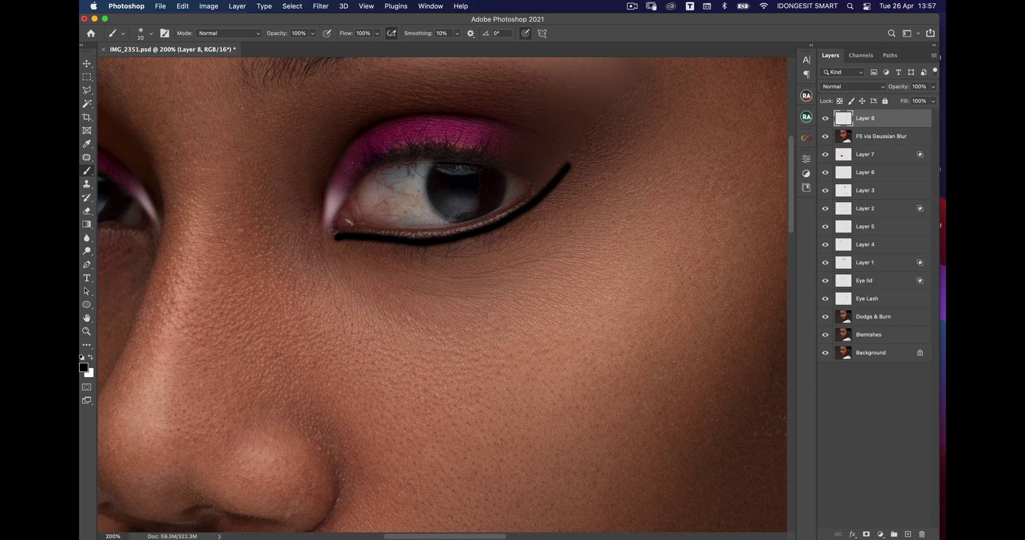
pyautogui.moveTo(347, 230); pyautogui.dragTo(329, 238)
# Soften and fade the outer wing of the black eyeliner with a large Eraser brush.
pyautogui.press('e')
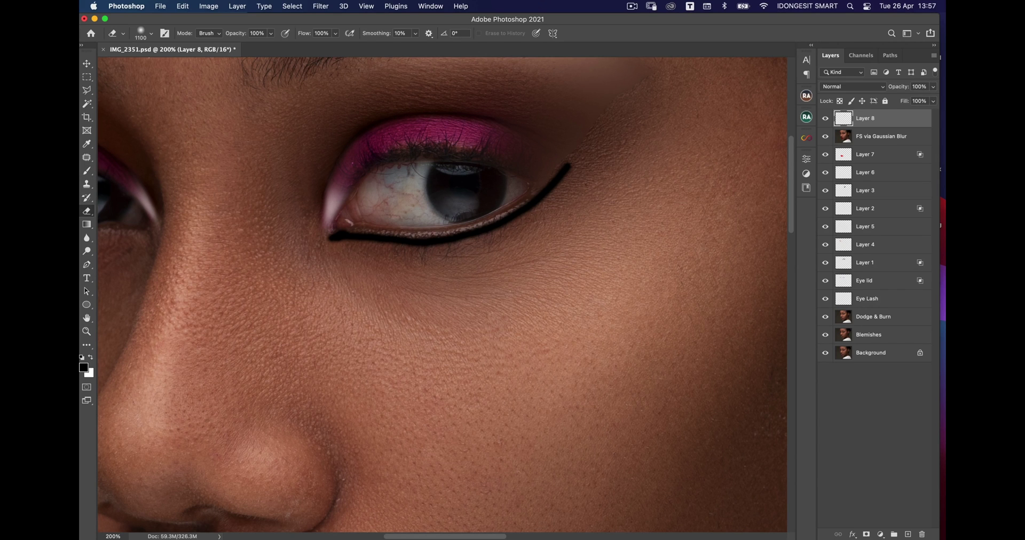
pyautogui.press('[')
pyautogui.press('[')
pyautogui.press('[')
pyautogui.press('[')
pyautogui.press('[')
pyautogui.press('[')
pyautogui.press('[')
pyautogui.press('[')
pyautogui.press('[')
pyautogui.press('[')
pyautogui.press('[')
pyautogui.press('[')
pyautogui.press('[')
pyautogui.press('[')
pyautogui.press('[')
pyautogui.press('[')
pyautogui.press('[')
pyautogui.press('[')
pyautogui.press('[')
pyautogui.press('[')
pyautogui.press(']')
pyautogui.press('super+minus')
pyautogui.press('super+minus')
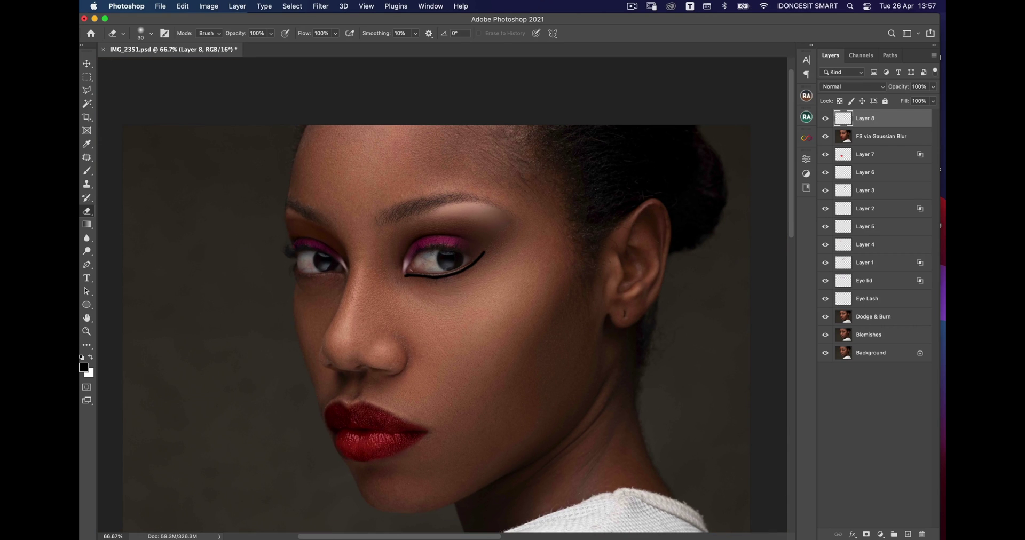
pyautogui.press(']')
pyautogui.press(']')
pyautogui.press(']')
pyautogui.press(']')
pyautogui.press(']')
pyautogui.press(']')
pyautogui.press(']')
pyautogui.press(']')
pyautogui.press(']')
pyautogui.press(']')
pyautogui.press(']')
pyautogui.press(']')
pyautogui.click(504, 236)
# Nudge the eyeliner up slightly and rotate it by about -1.24 degrees to follow the lower lash line.
pyautogui.press('v')
pyautogui.press('Up')
pyautogui.press('Up')
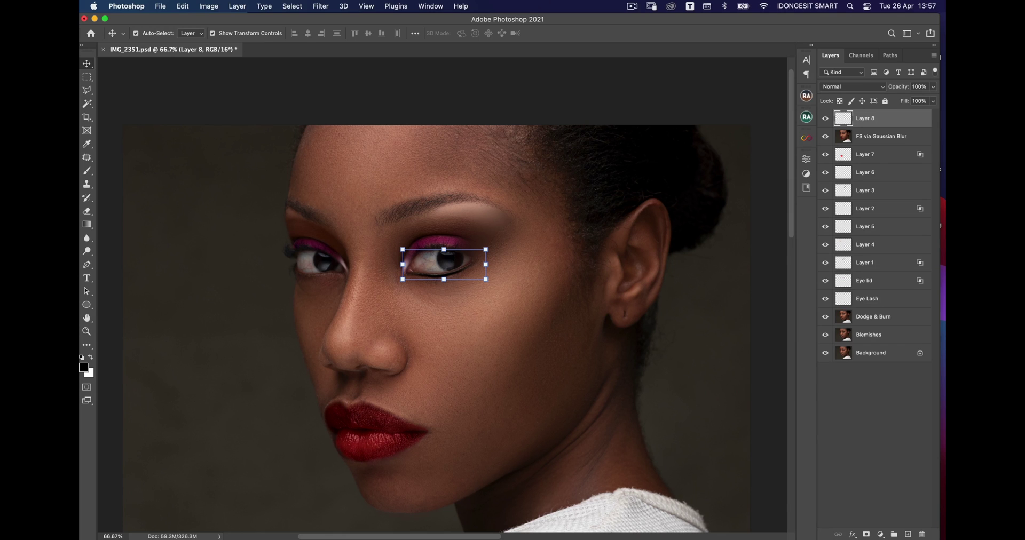
pyautogui.press('super+t')
pyautogui.moveTo(500, 238); pyautogui.dragTo(500, 236)
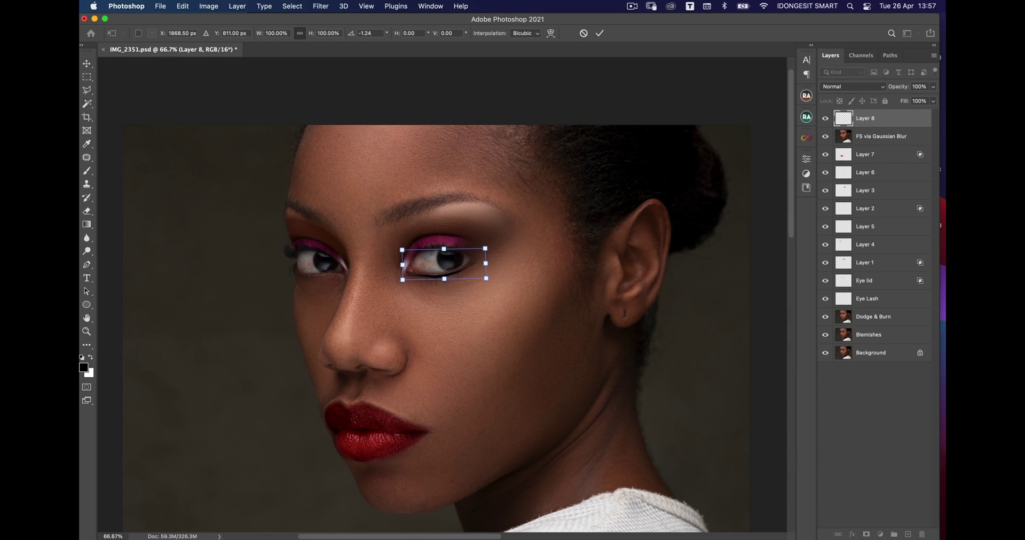
pyautogui.press('Return')
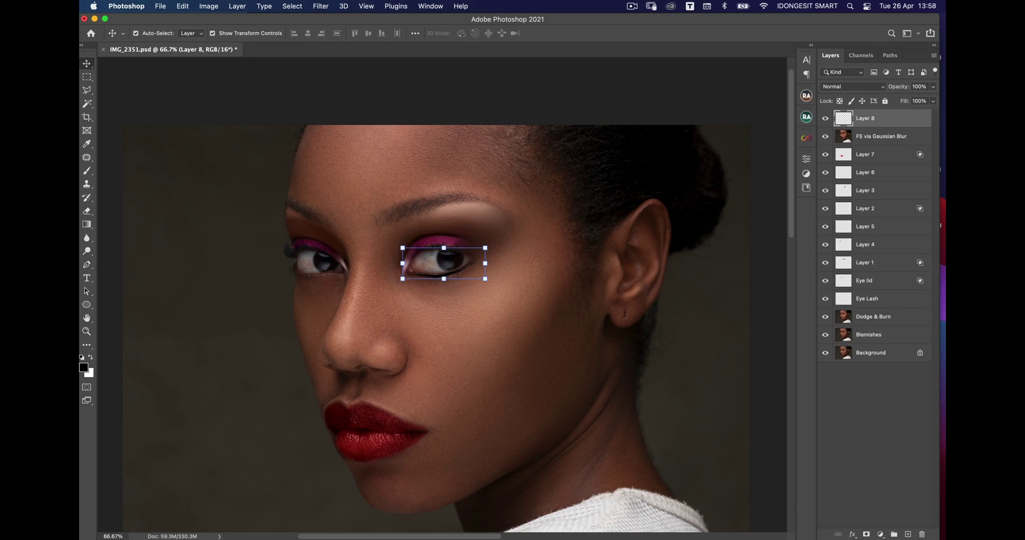
# Lower the opacity of the eyeliner layer to 41%.
pyautogui.press('alt+super+a')
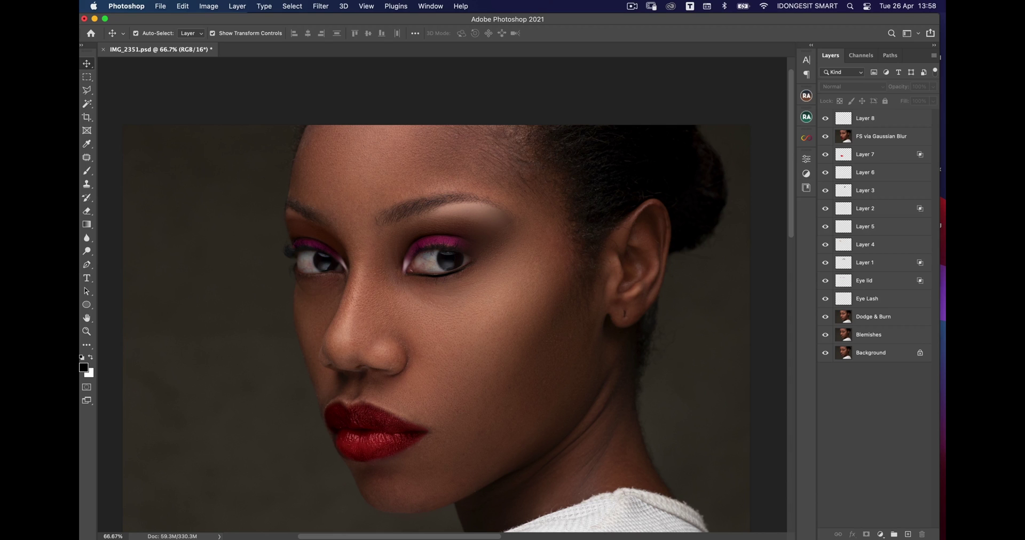
pyautogui.hotkey('alt', '.')
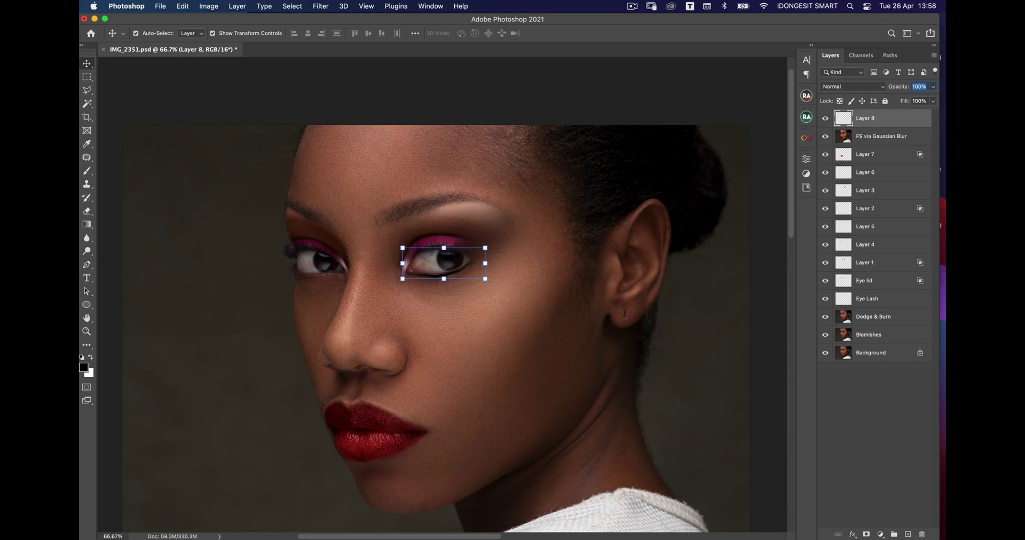
pyautogui.hotkey('shift', 'Down')
pyautogui.press('Return')
pyautogui.click(874, 438)
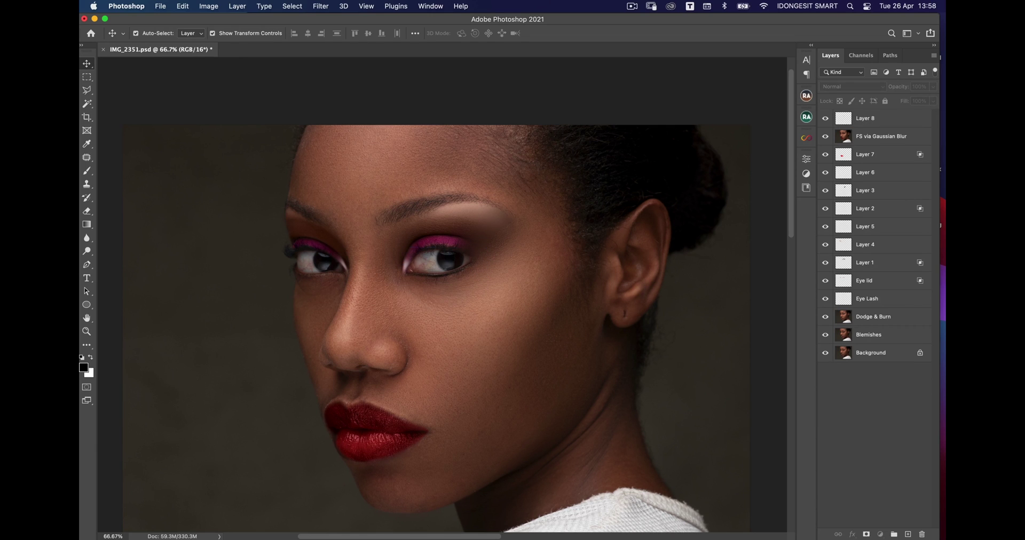
pyautogui.click(875, 118)
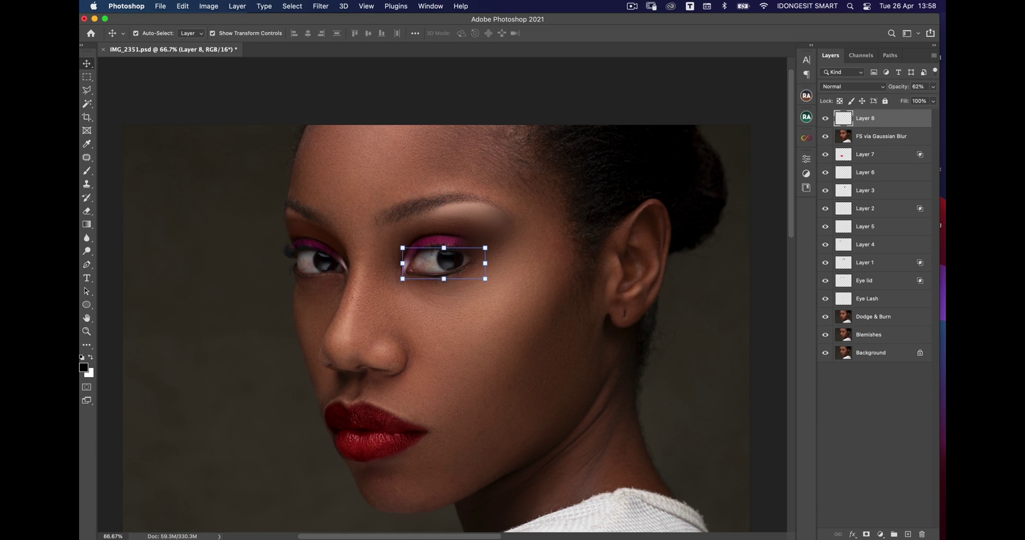
pyautogui.press('7')
pyautogui.press('1')
pyautogui.click(874, 437)
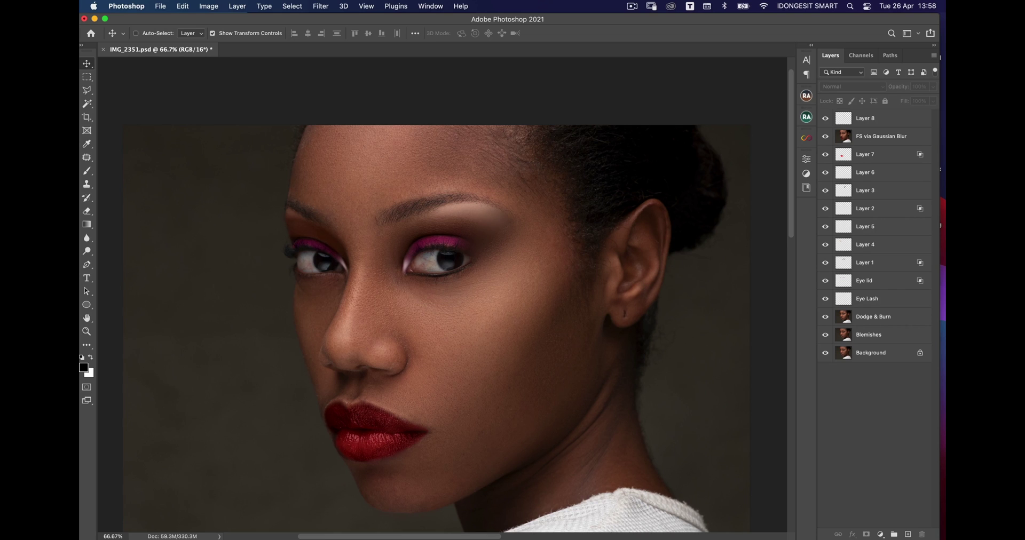
# Merge the eyeliner layer with the FS via Gaussian Blur layer beneath it.
pyautogui.press('super+1')
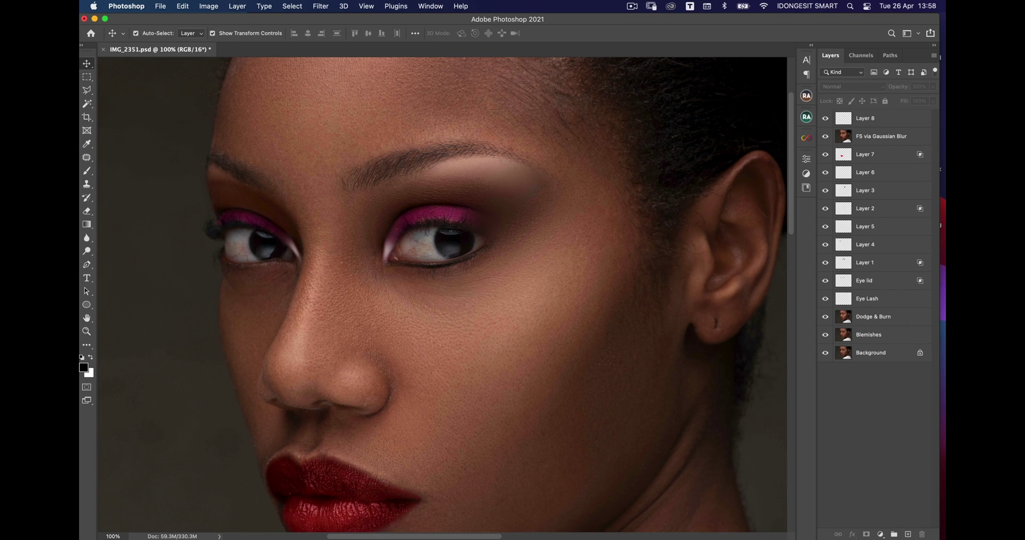
pyautogui.press('b')
pyautogui.click(875, 118)
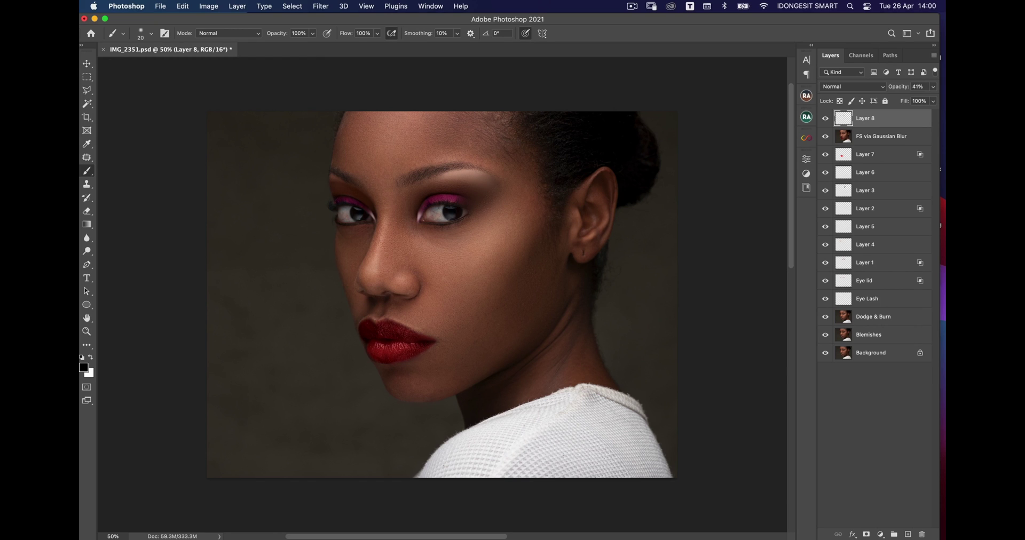
pyautogui.keyDown('shift'); pyautogui.click(881, 137); pyautogui.keyUp('shift')
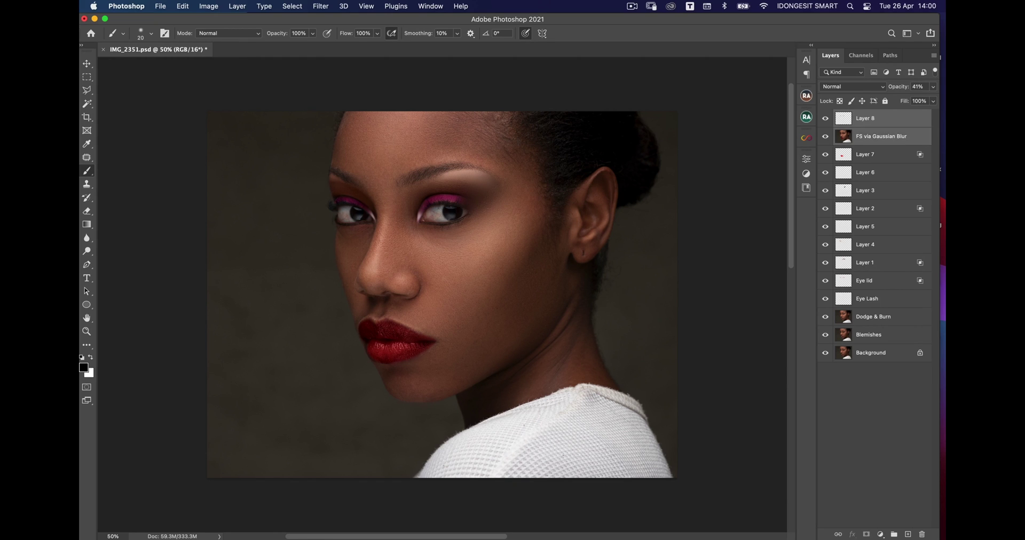
pyautogui.press('super+e')
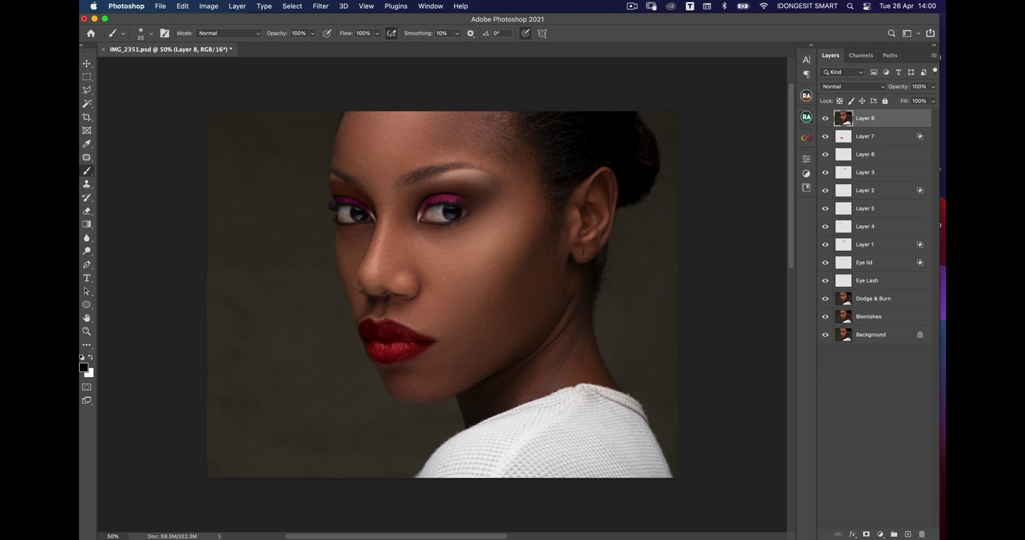
# Add the Beauty Retouch DB Curves setup and dodge the forehead on the Dodge Curve mask with a soft white brush at 1% flow.
pyautogui.click(806, 116)
pyautogui.click(714, 174)
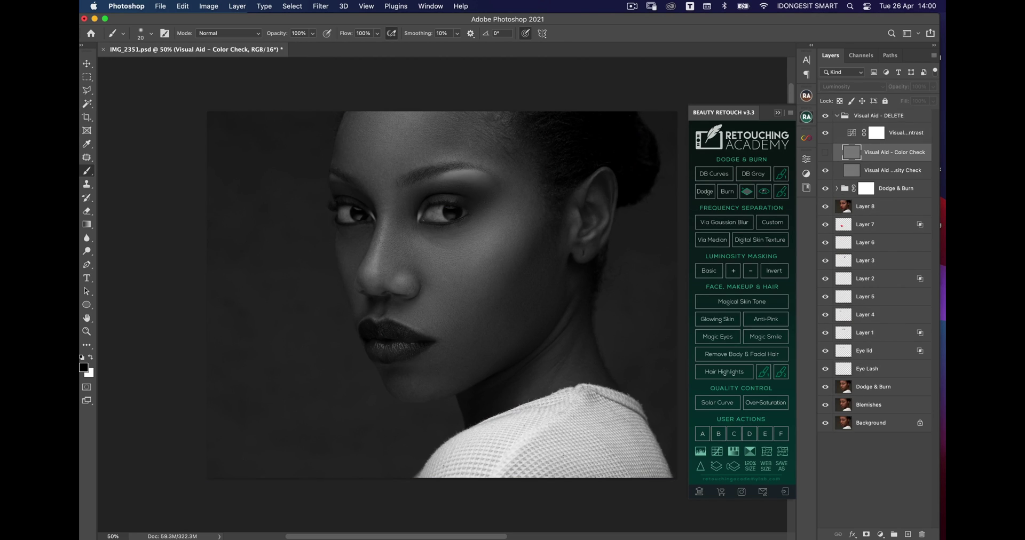
pyautogui.click(805, 116)
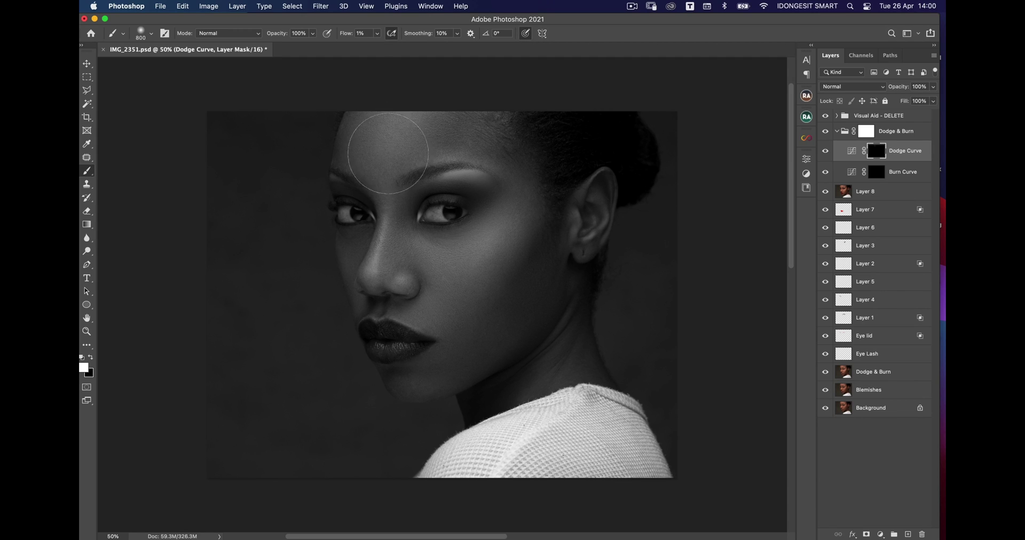
pyautogui.moveTo(387, 153)
pyautogui.mouseDown()
pyautogui.moveTo(368, 131)
pyautogui.moveTo(390, 120)
pyautogui.mouseUp()
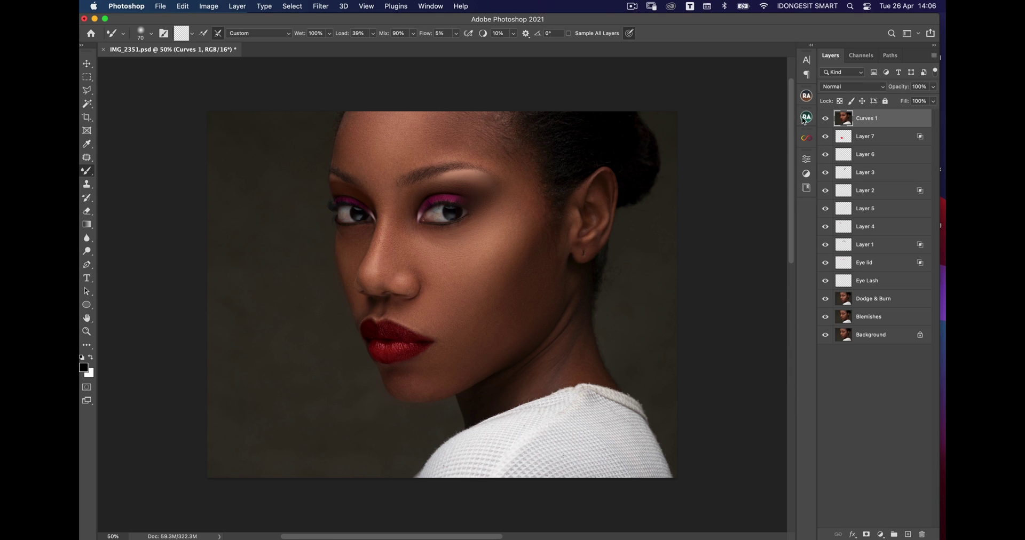
# Add the Beauty Retouch Magic Eyes group and select the mask of its Clean Eye Whites group, with the face at 100%.
pyautogui.click(806, 117)
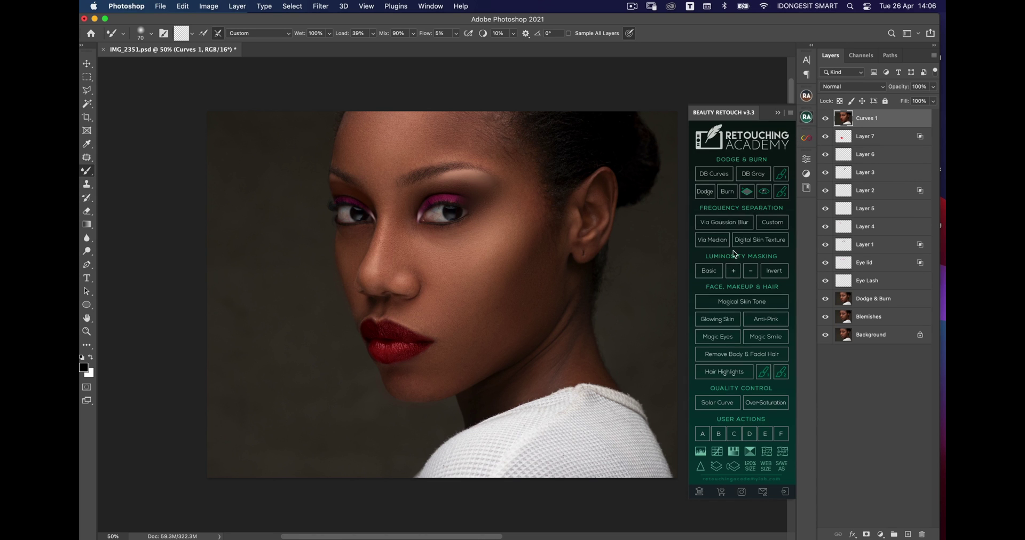
pyautogui.click(726, 338)
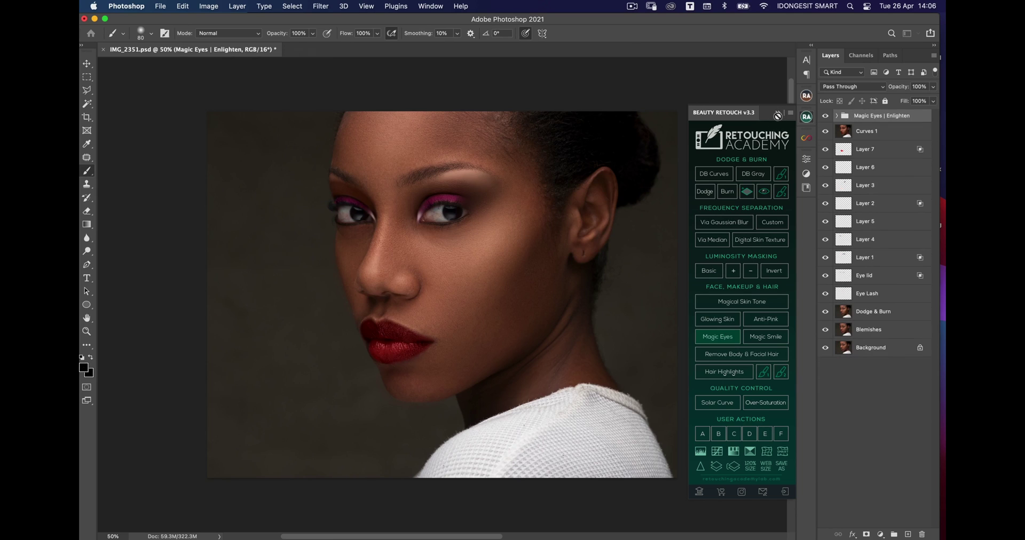
pyautogui.click(777, 114)
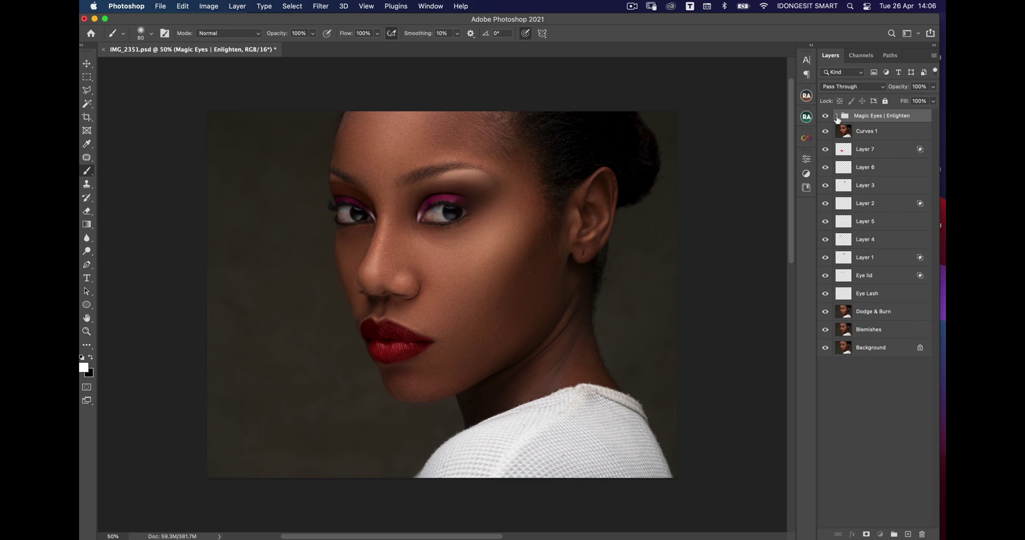
pyautogui.click(836, 115)
pyautogui.click(875, 189)
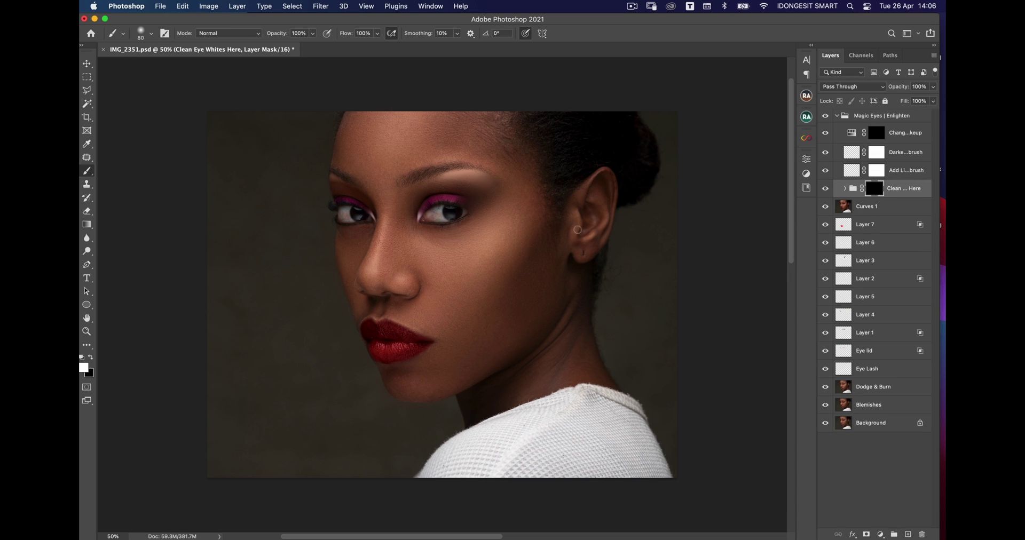
pyautogui.press('super+equal')
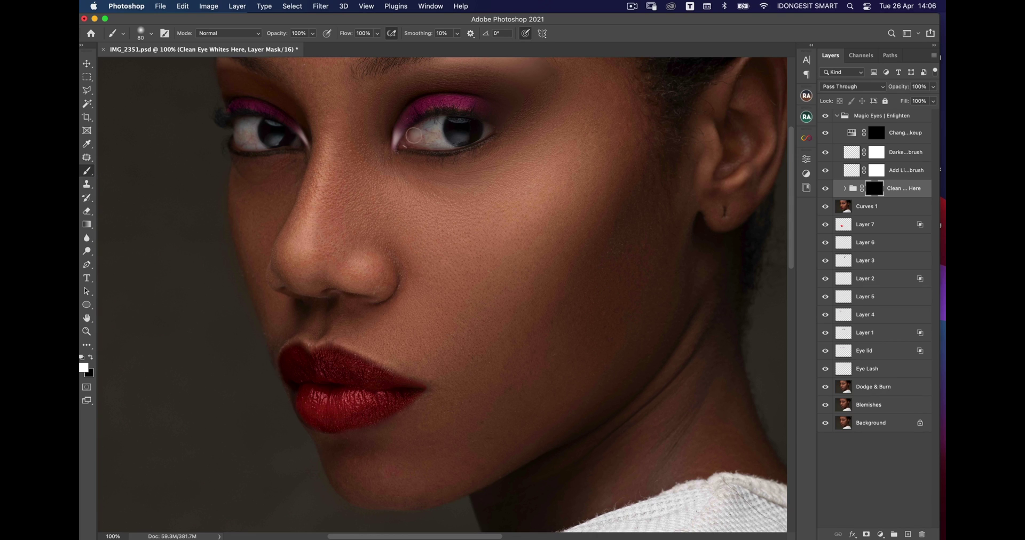
# Paint white over the whites of both eyes on the Clean Eye Whites mask to clean and brighten them.
pyautogui.moveTo(414, 135)
pyautogui.mouseDown()
pyautogui.moveTo(431, 124)
pyautogui.moveTo(419, 137)
pyautogui.moveTo(486, 127)
pyautogui.moveTo(476, 139)
pyautogui.mouseUp()
pyautogui.press('[')
pyautogui.press('[')
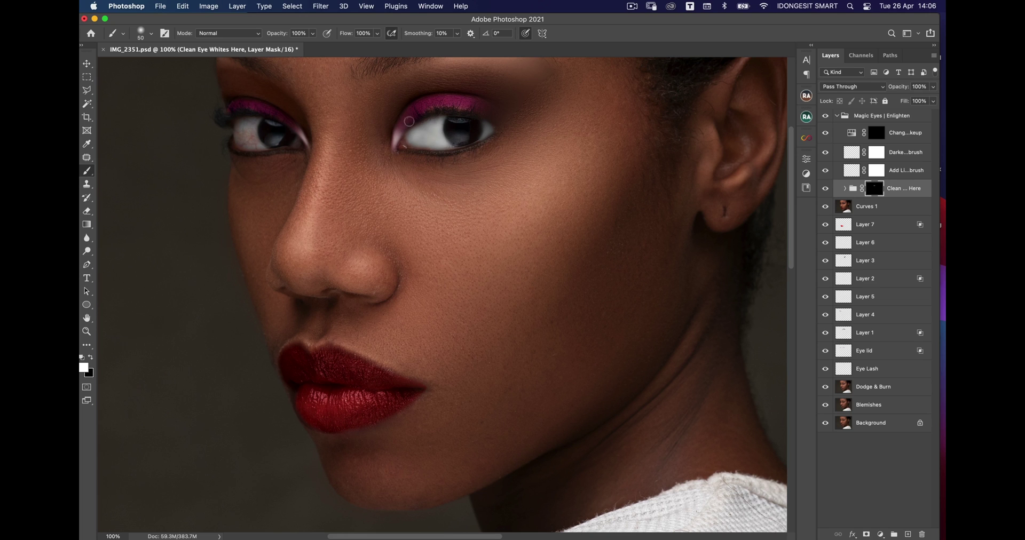
pyautogui.press('x')
pyautogui.press('x')
pyautogui.moveTo(245, 137)
pyautogui.mouseDown()
pyautogui.moveTo(251, 125)
pyautogui.moveTo(297, 142)
pyautogui.mouseUp()
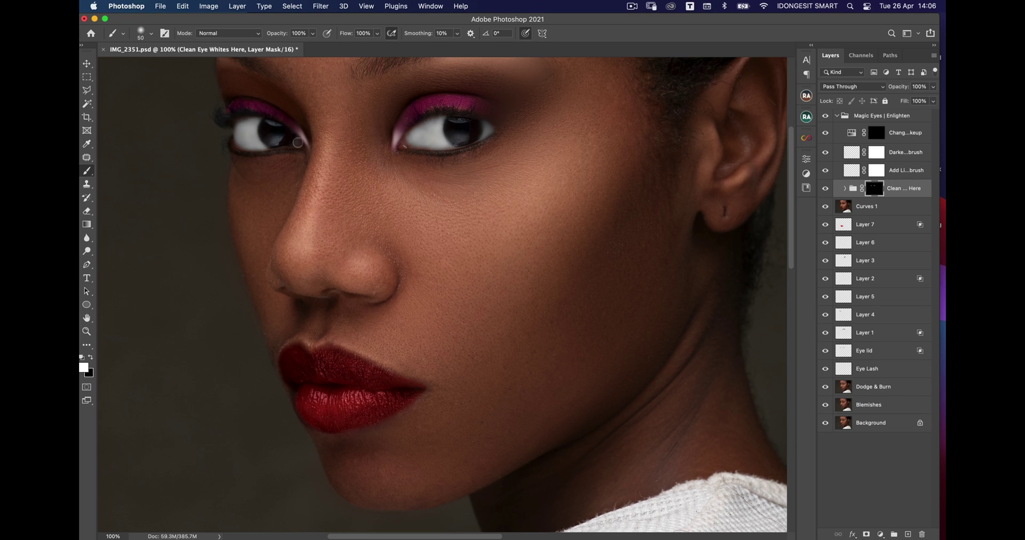
pyautogui.press('[')
pyautogui.press('[')
pyautogui.press('[')
pyautogui.press('[')
pyautogui.press('[')
pyautogui.press('[')
pyautogui.press('[')
pyautogui.scroll(-3, 246, 125)
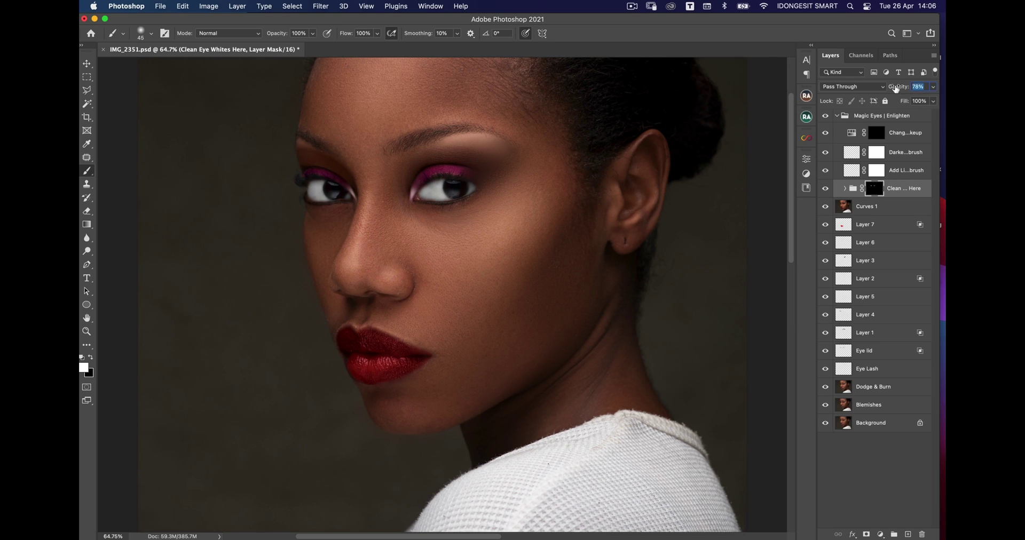
# Reduce the Clean Eye Whites group's opacity to about 78% and merge the eye retouching.
pyautogui.moveTo(905, 87)
pyautogui.mouseDown()
pyautogui.moveTo(892, 88)
pyautogui.moveTo(901, 87)
pyautogui.mouseUp()
pyautogui.press('super+minus')
pyautogui.press('super+minus')
pyautogui.press('super+e')
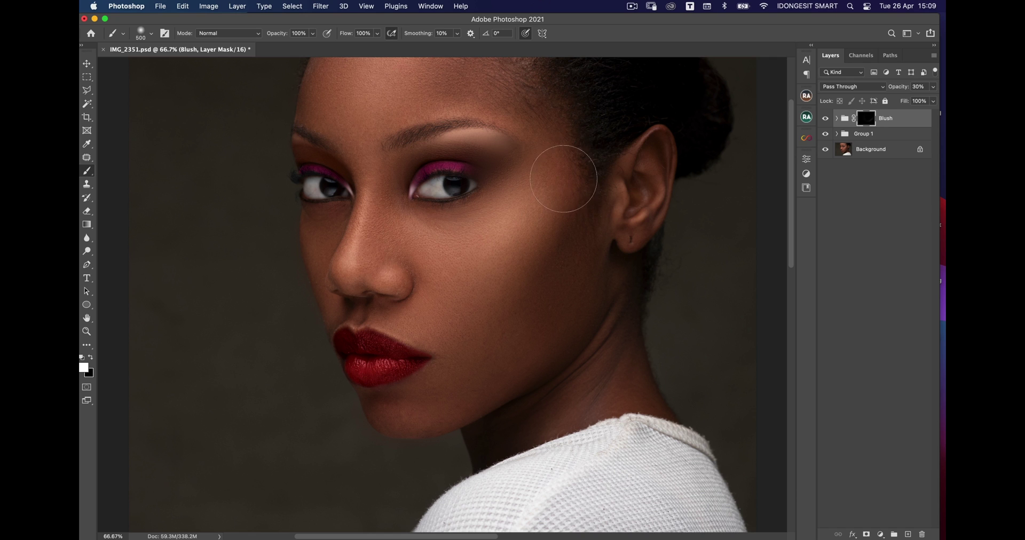
# Examine the colour, desaturate, darken and intensify layers inside the Blush group, leaving the group collapsed.
pyautogui.click(837, 119)
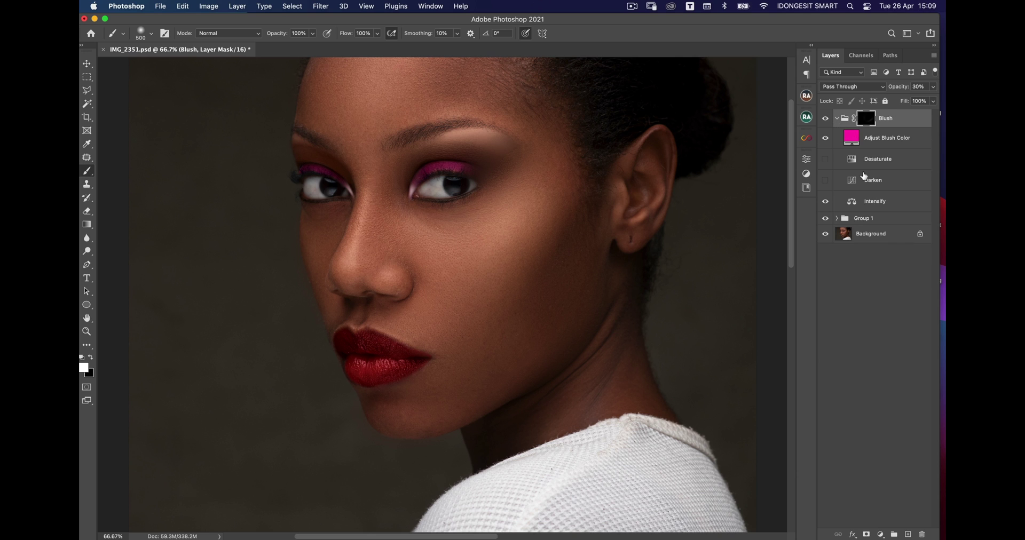
pyautogui.click(836, 118)
pyautogui.click(837, 118)
pyautogui.click(836, 118)
pyautogui.click(836, 119)
pyautogui.click(836, 118)
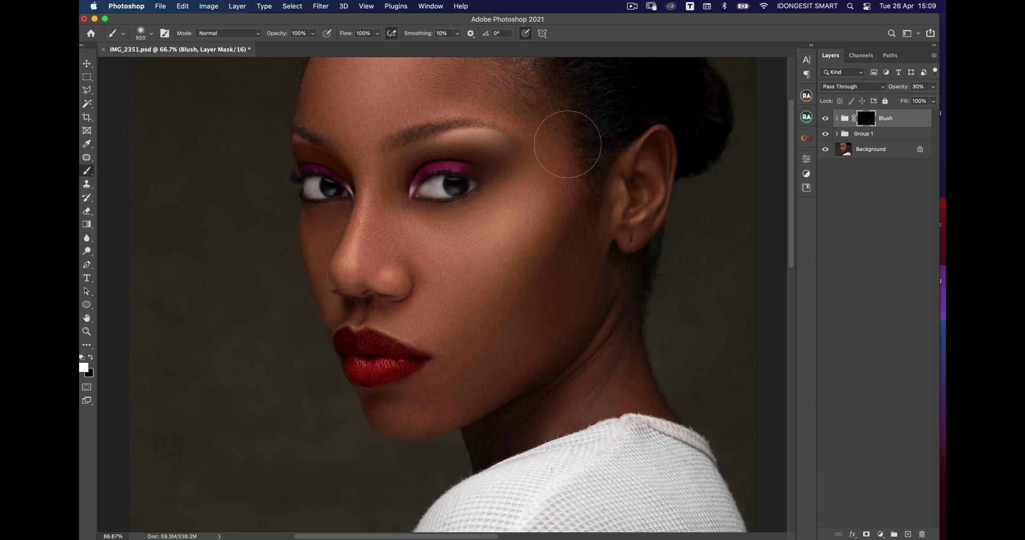
# Paint white on the Blush group's mask with a soft 500 px brush from the near temple down across the cheekbone.
pyautogui.moveTo(565, 144)
pyautogui.mouseDown()
pyautogui.moveTo(547, 216)
pyautogui.moveTo(521, 263)
pyautogui.moveTo(503, 270)
pyautogui.mouseUp()
pyautogui.press('e')
pyautogui.press('super+minus')
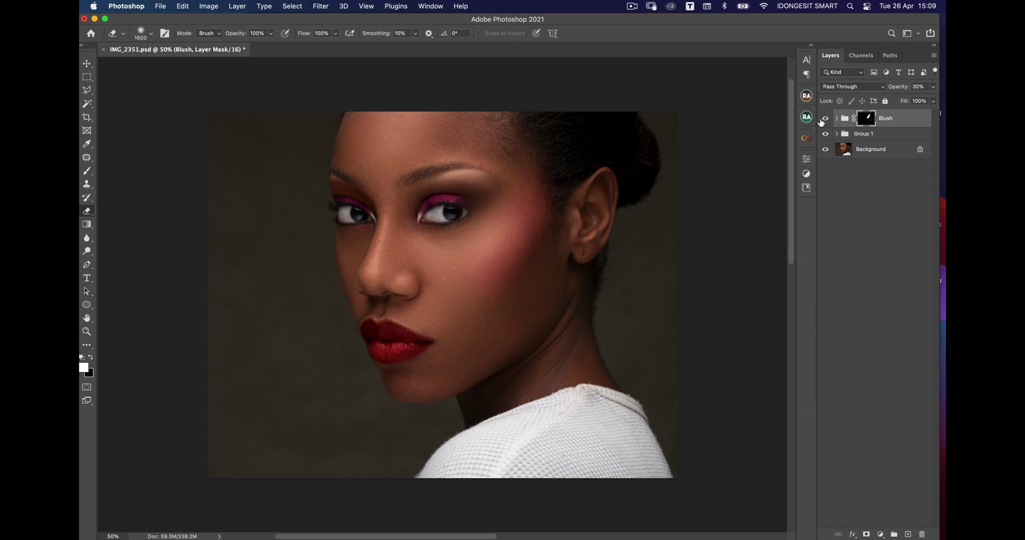
# Compare the portrait with and without the blush, and inspect the whole image in full-screen view without transform handles.
pyautogui.click(826, 120)
pyautogui.click(825, 119)
pyautogui.press('super+equal')
pyautogui.press('super+0')
pyautogui.press('f')
pyautogui.press('f')
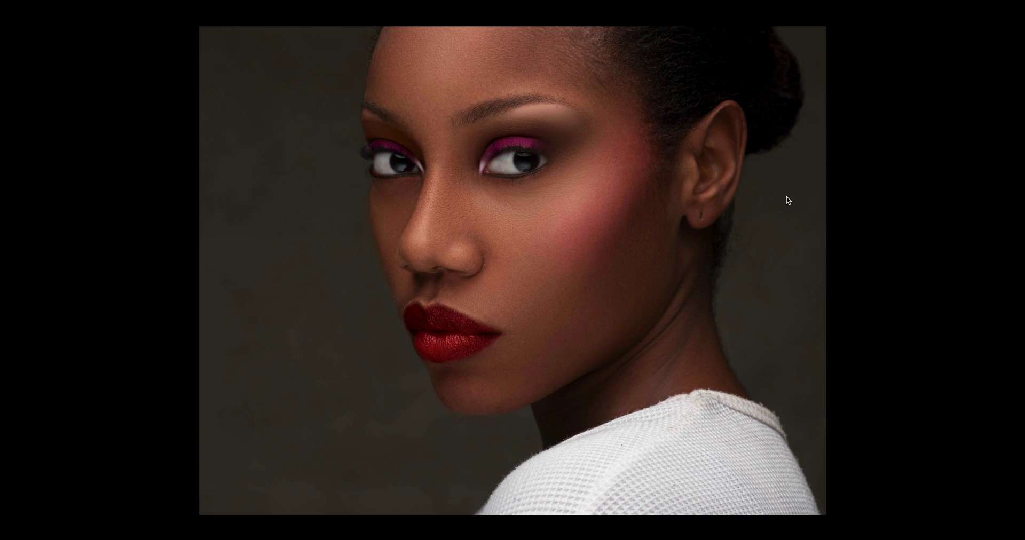
pyautogui.press('v')
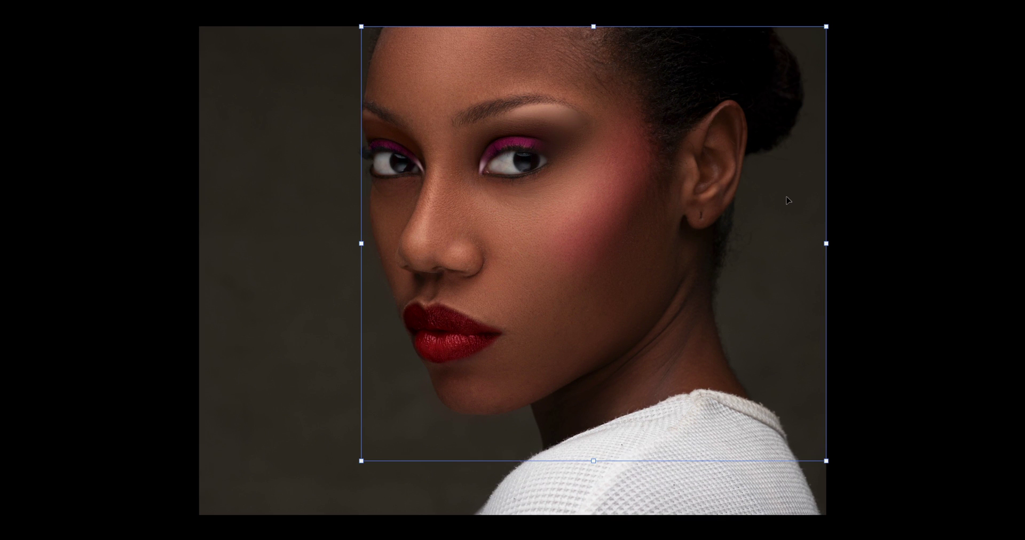
pyautogui.click(853, 206)
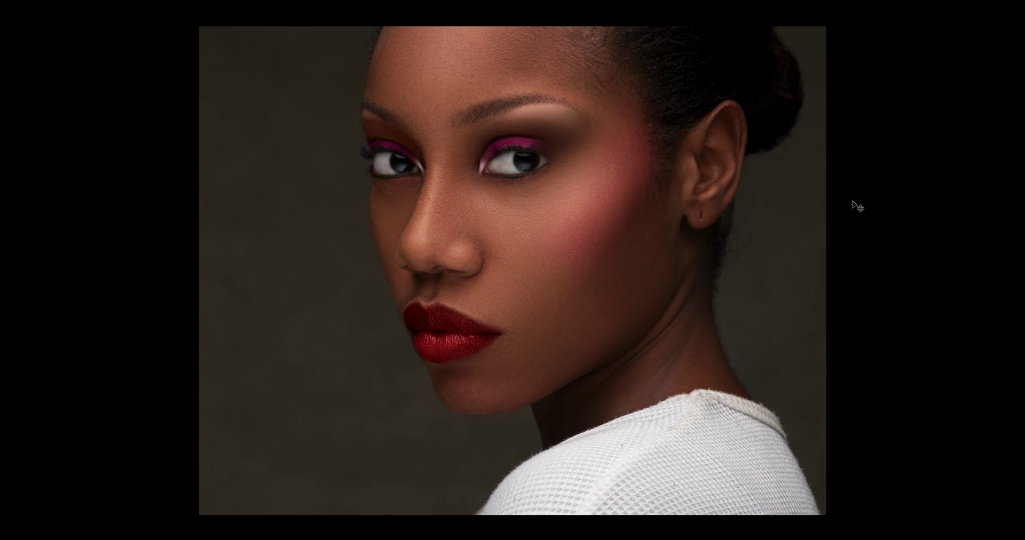
# Build a Gaussian Blur frequency separation group above the Blush group.
pyautogui.press('f')
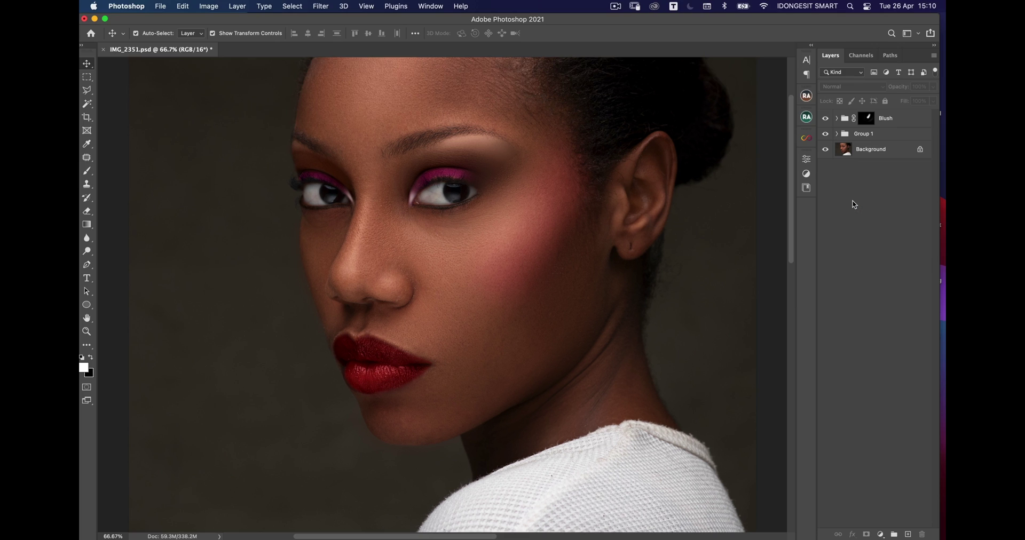
pyautogui.click(899, 121)
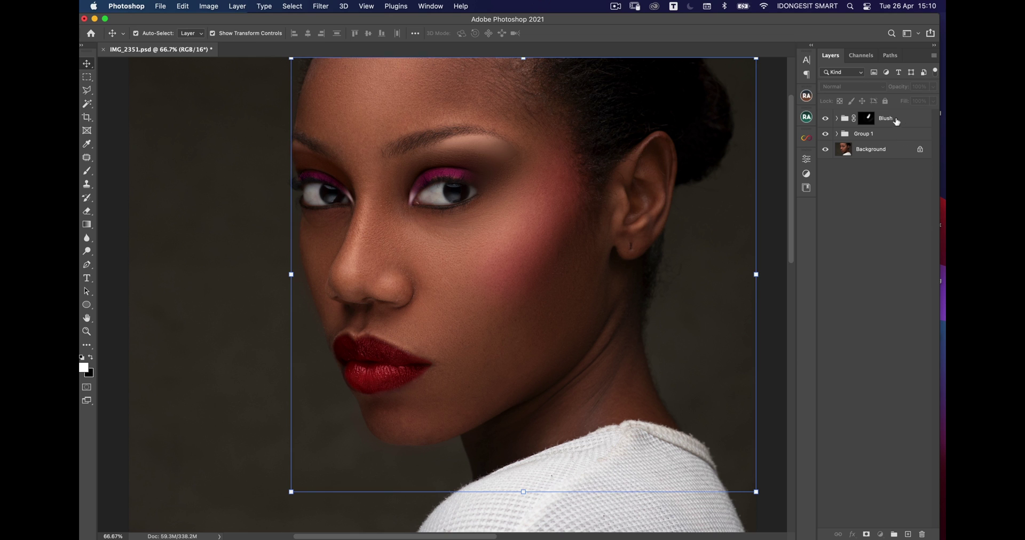
pyautogui.click(807, 118)
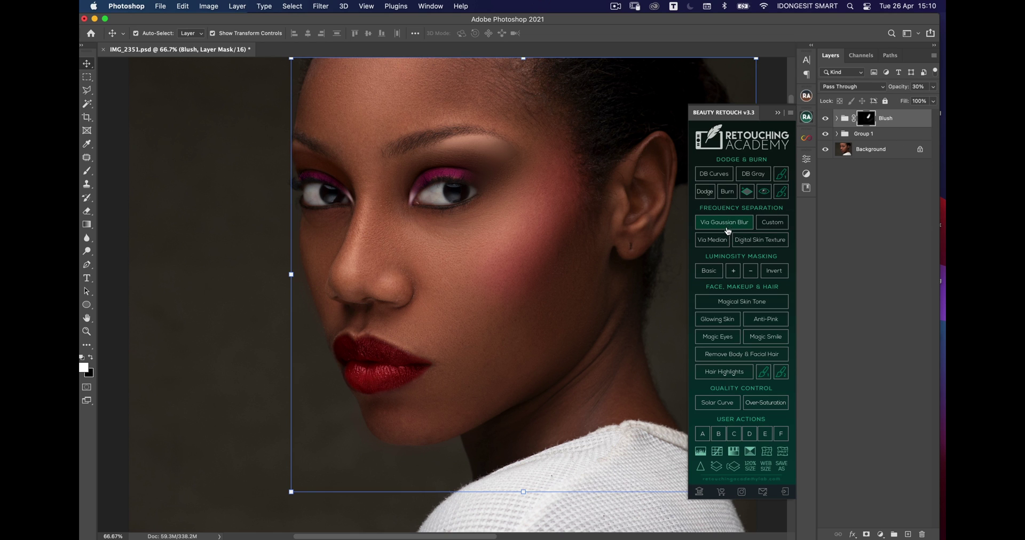
pyautogui.click(731, 223)
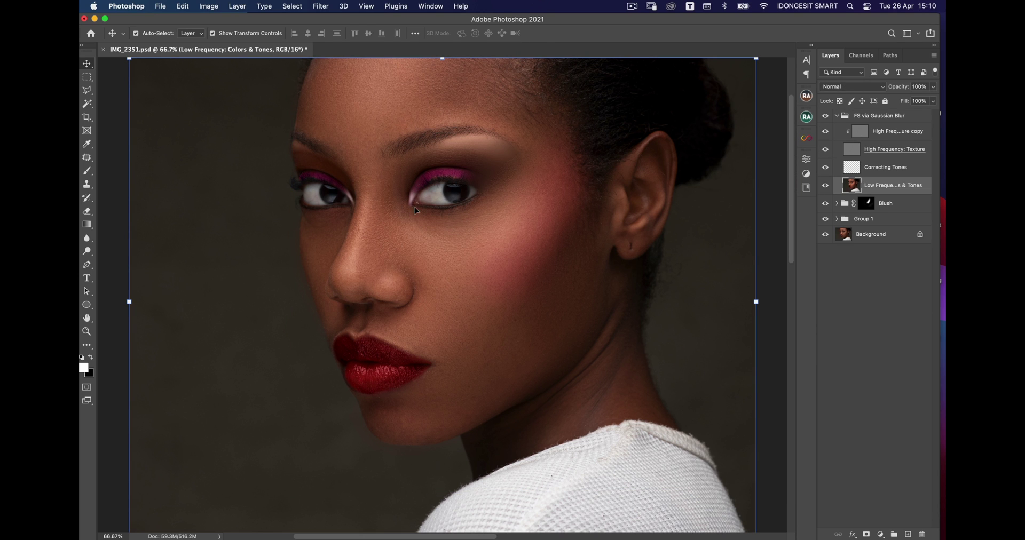
# Blend the skin tones on the low-frequency layer with the Mixer Brush at 5% flow, and collapse the frequency separation group.
pyautogui.press('b')
pyautogui.rightClick(92, 174)
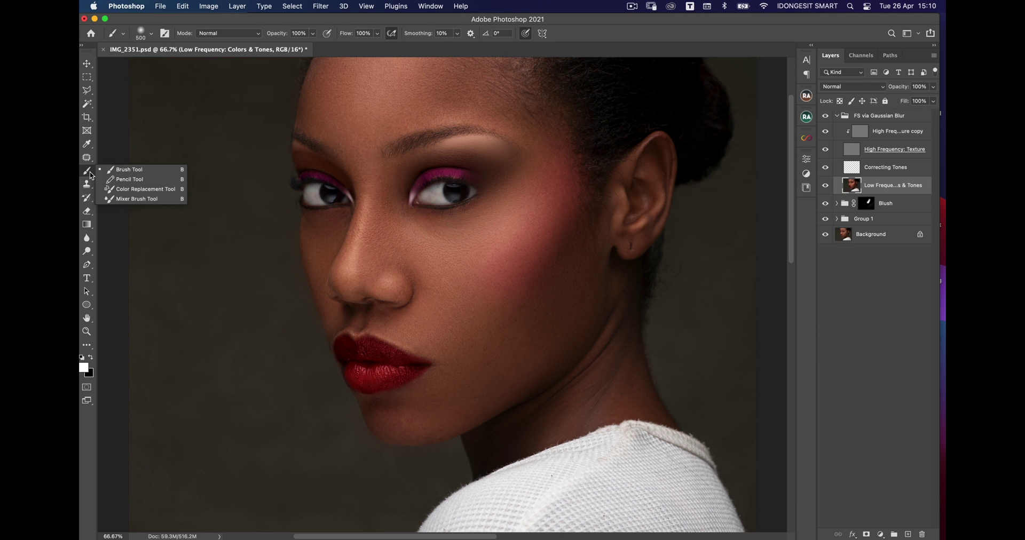
pyautogui.click(131, 199)
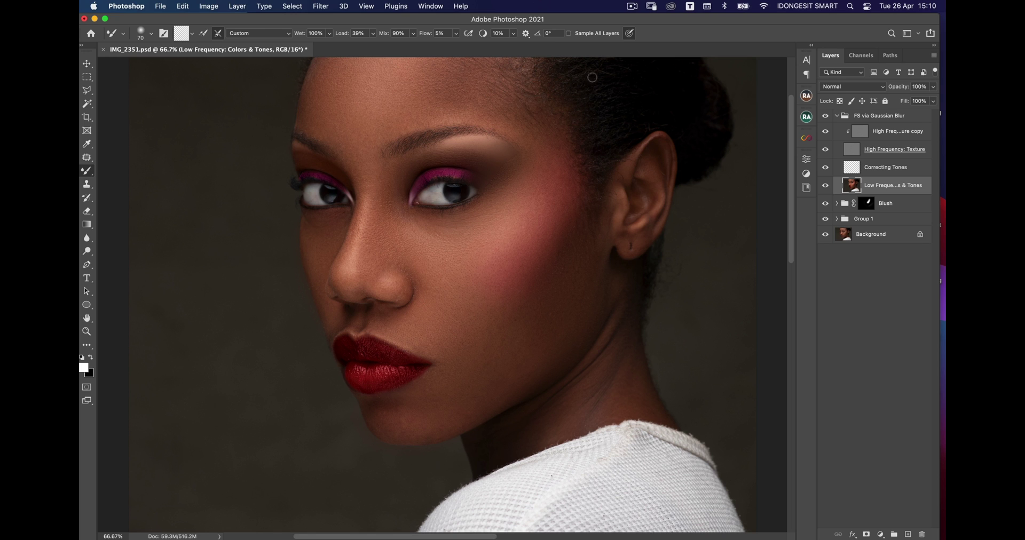
pyautogui.click(468, 33)
pyautogui.click(836, 115)
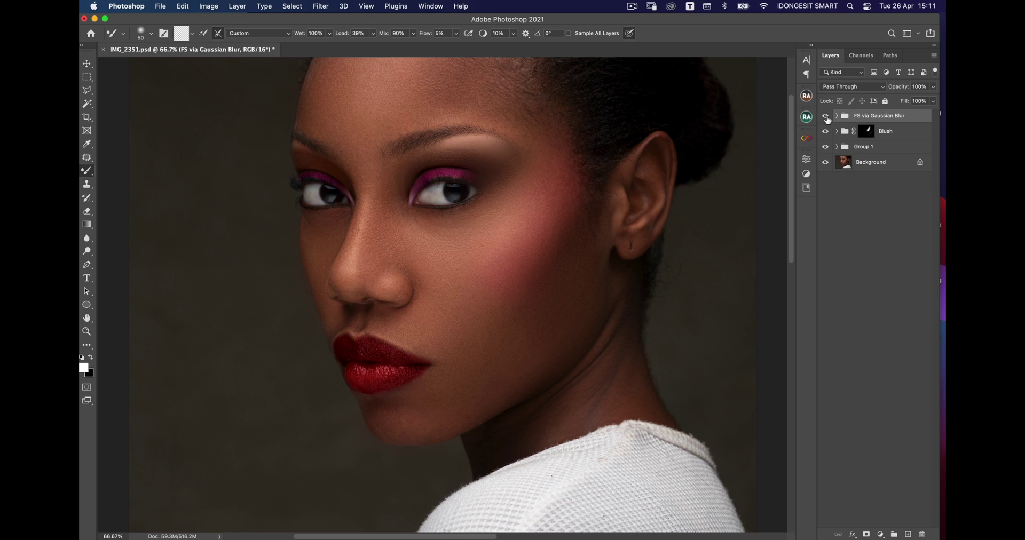
# Compare the portrait with and without the frequency separation group, and inspect the whole image.
pyautogui.click(826, 116)
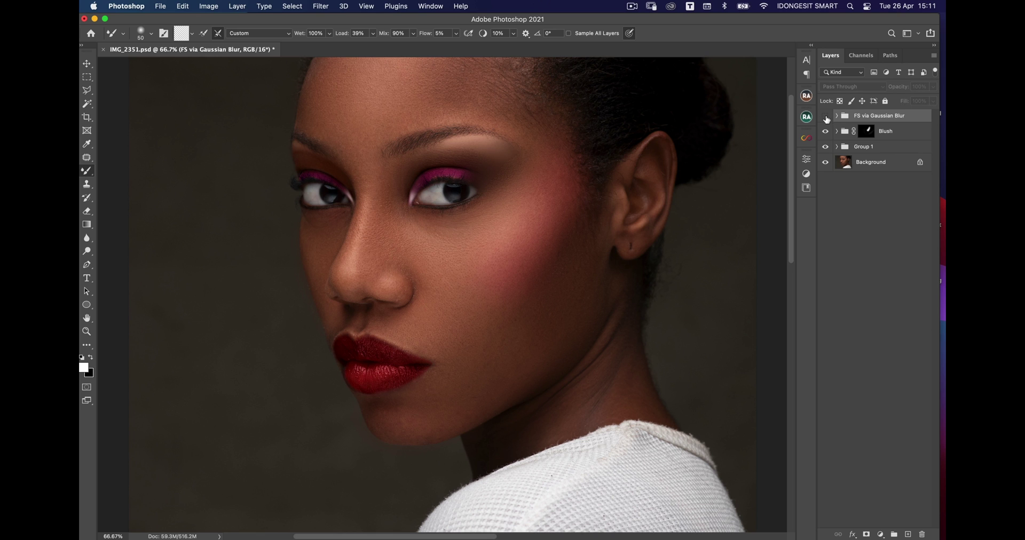
pyautogui.click(825, 116)
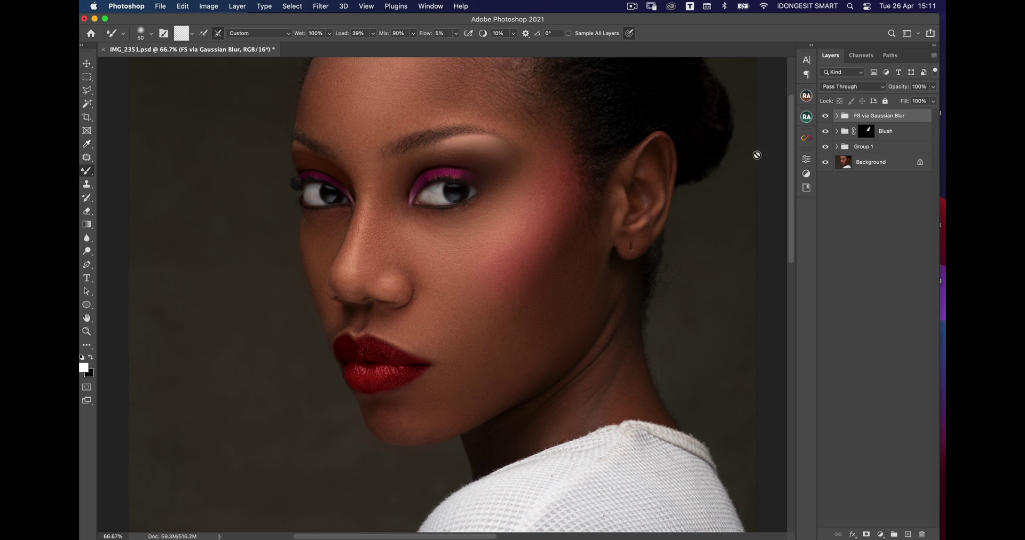
pyautogui.press('super+minus')
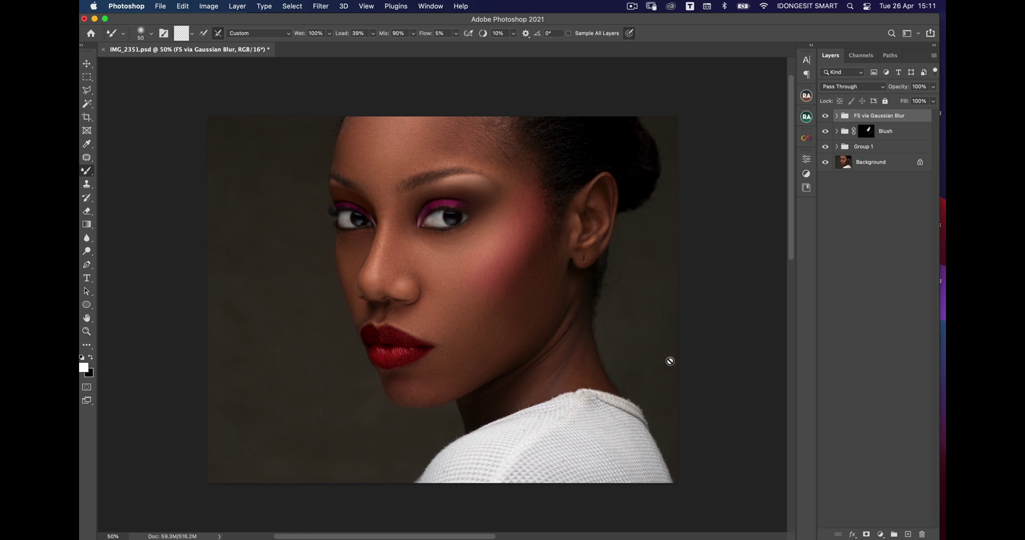
# Place Texture.tif from the Downloads folder into the portrait document as a new top layer.
pyautogui.moveTo(419, 528)
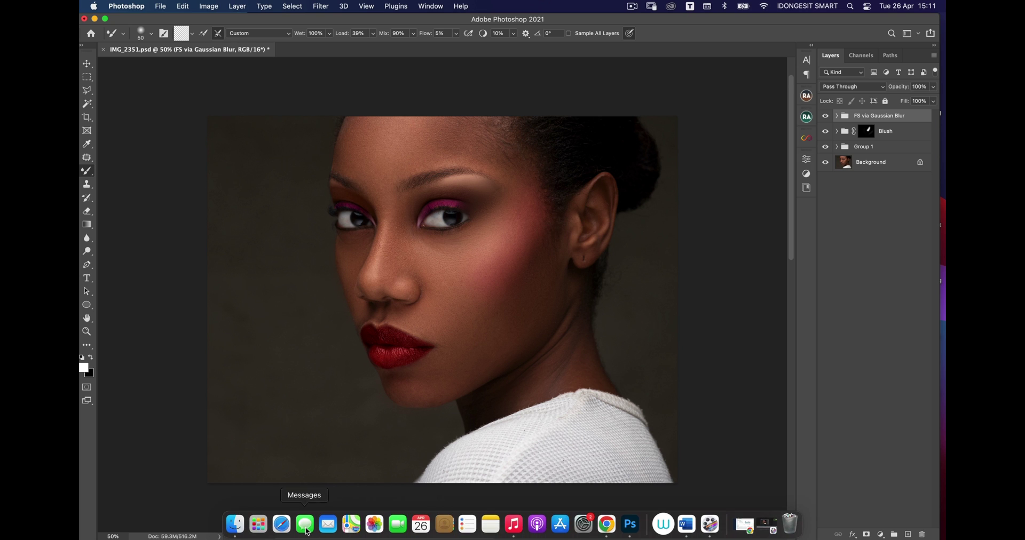
pyautogui.click(238, 530)
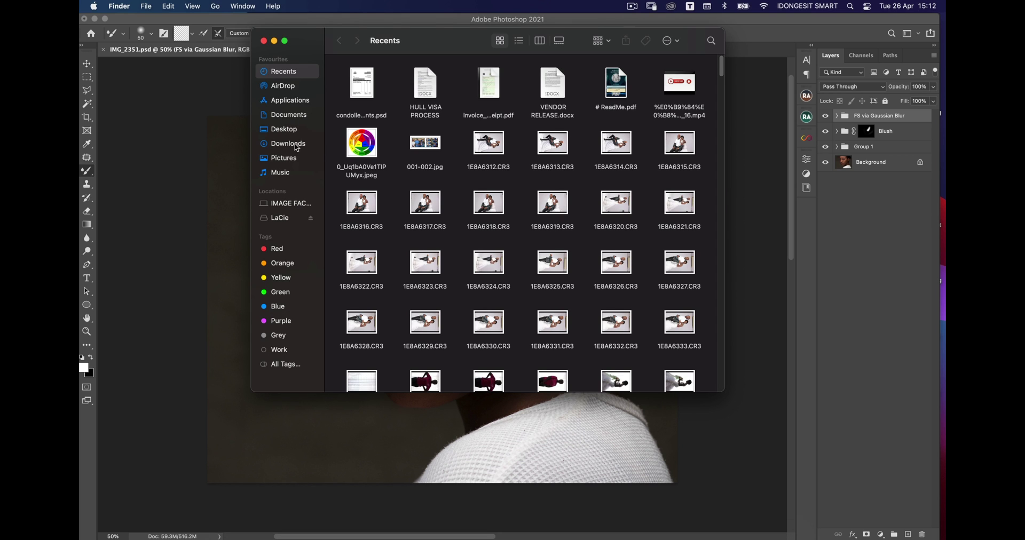
pyautogui.click(297, 144)
pyautogui.click(368, 90)
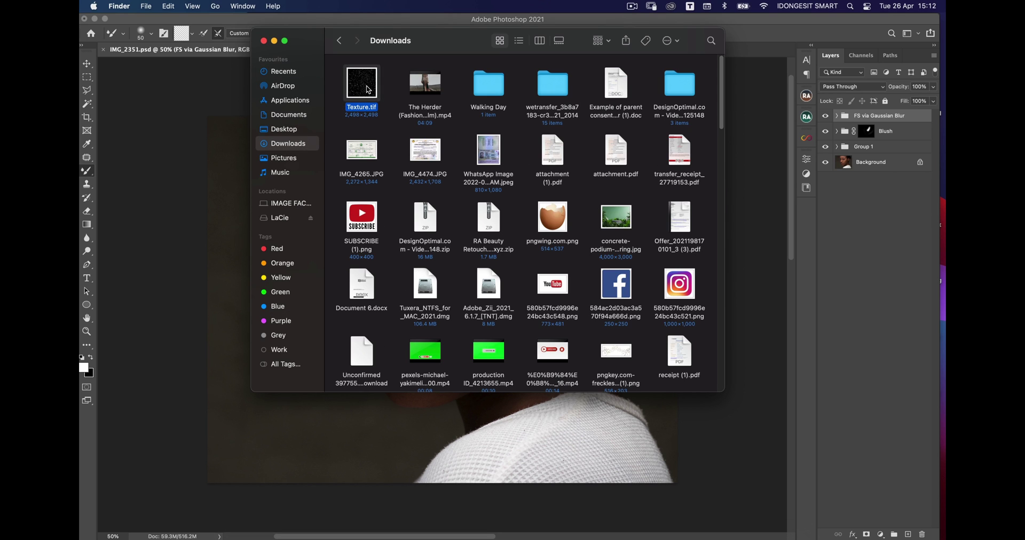
pyautogui.moveTo(368, 90); pyautogui.dragTo(221, 258)
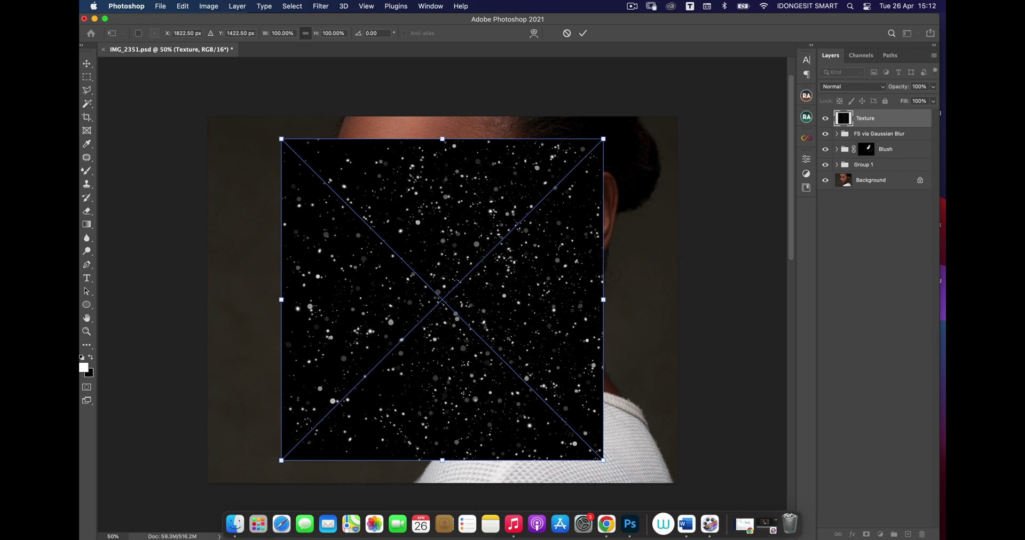
pyautogui.press('Return')
pyautogui.press('b')
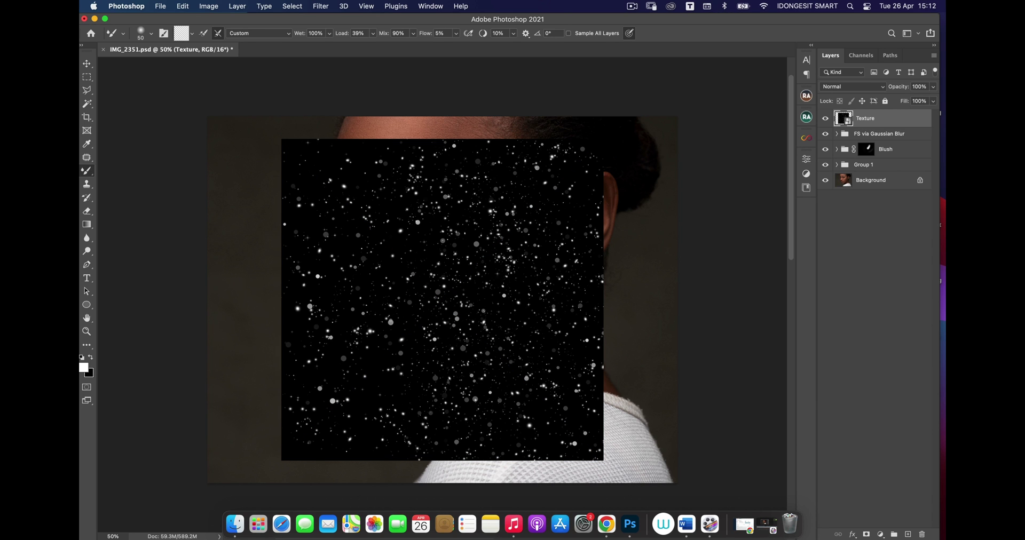
# Scale the glitter texture down to a small square covering the near eye.
pyautogui.press('v')
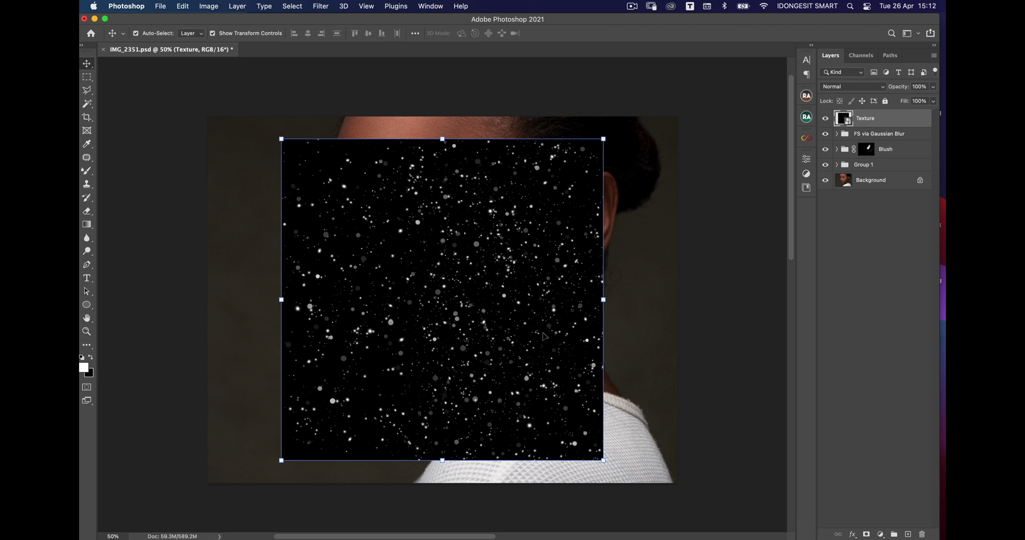
pyautogui.moveTo(603, 139); pyautogui.dragTo(468, 215)
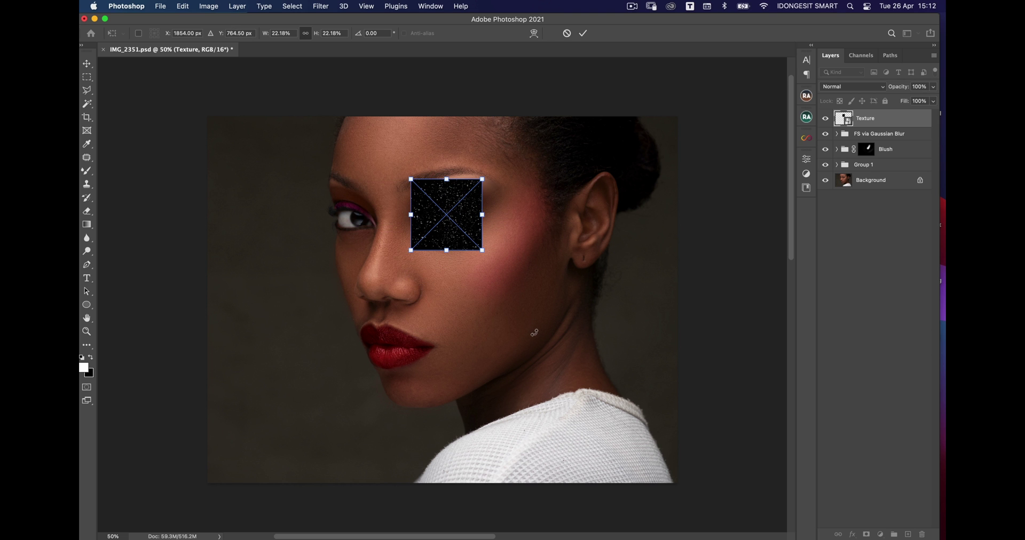
pyautogui.press('super+equal')
pyautogui.press('super+equal')
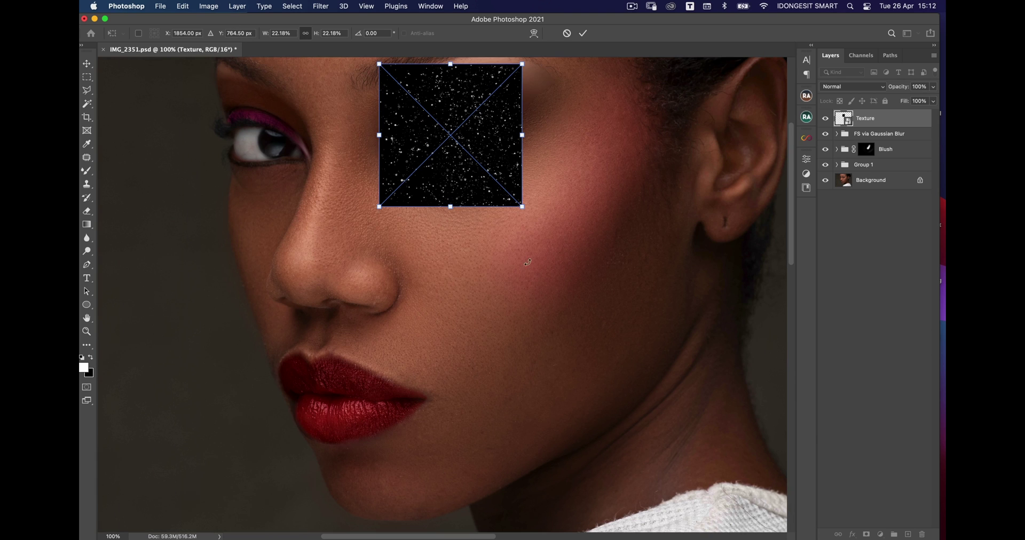
pyautogui.moveTo(560, 155); pyautogui.dragTo(579, 293)
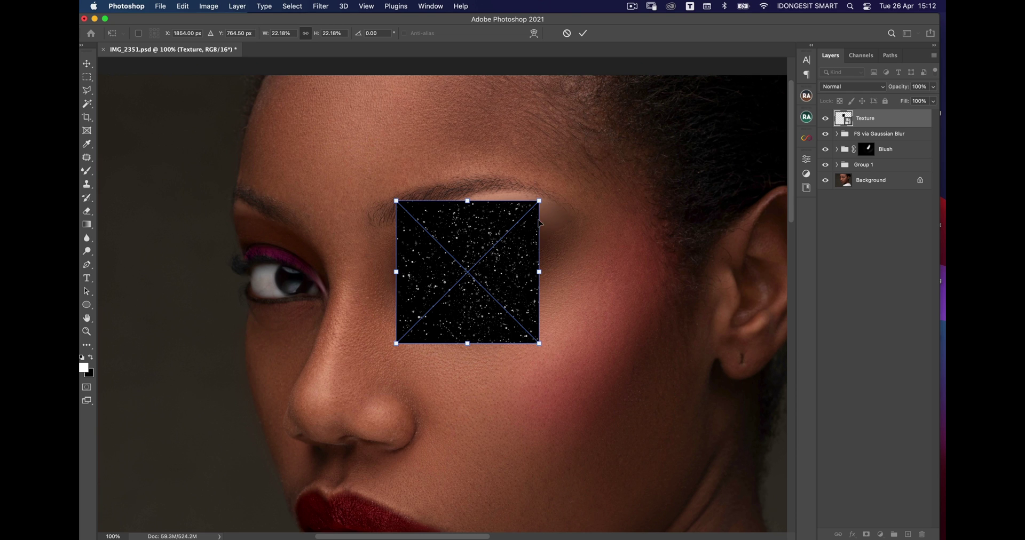
pyautogui.moveTo(539, 200); pyautogui.dragTo(550, 189)
pyautogui.press('Return')
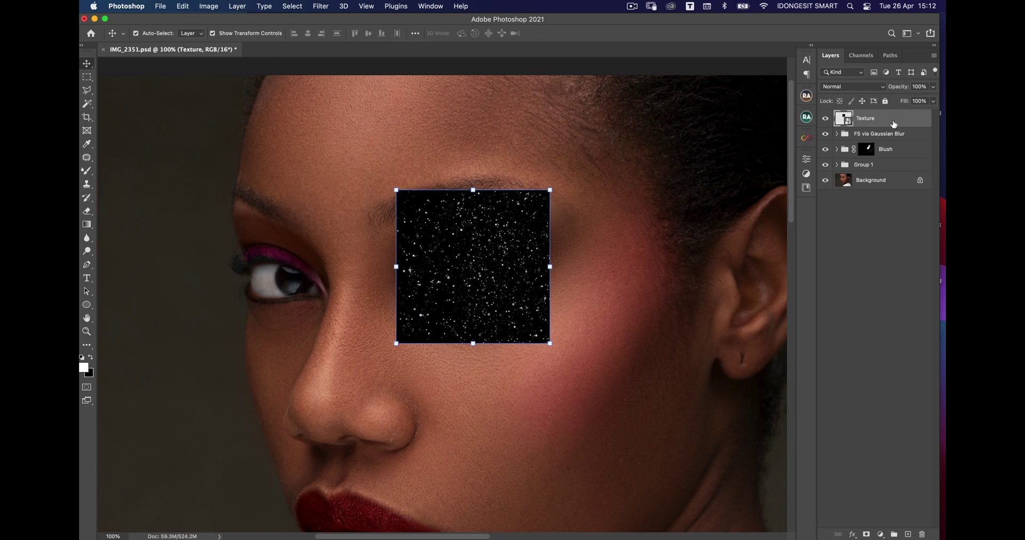
# Rasterize the Texture layer and set its blend mode to Color Dodge.
pyautogui.rightClick(892, 122)
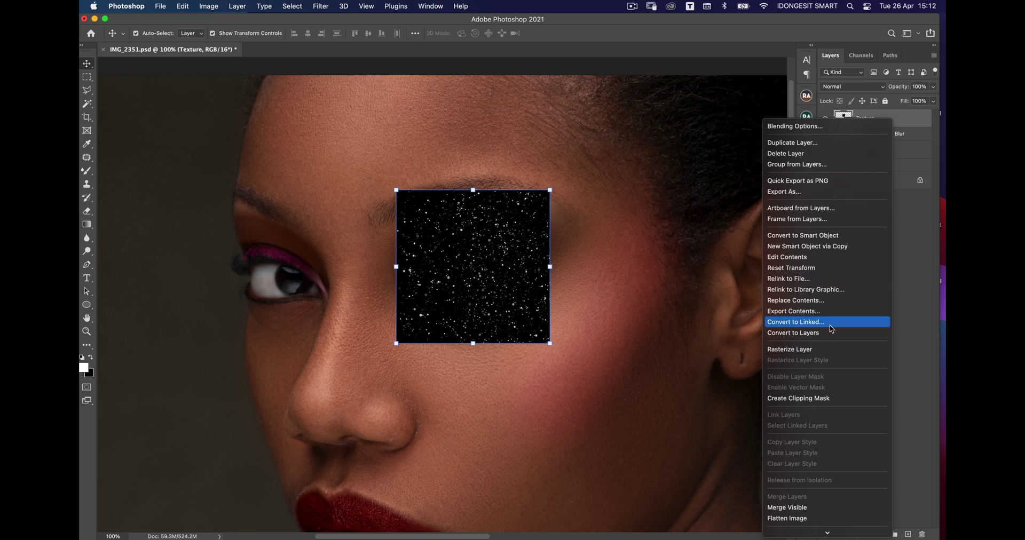
pyautogui.click(822, 354)
pyautogui.click(866, 88)
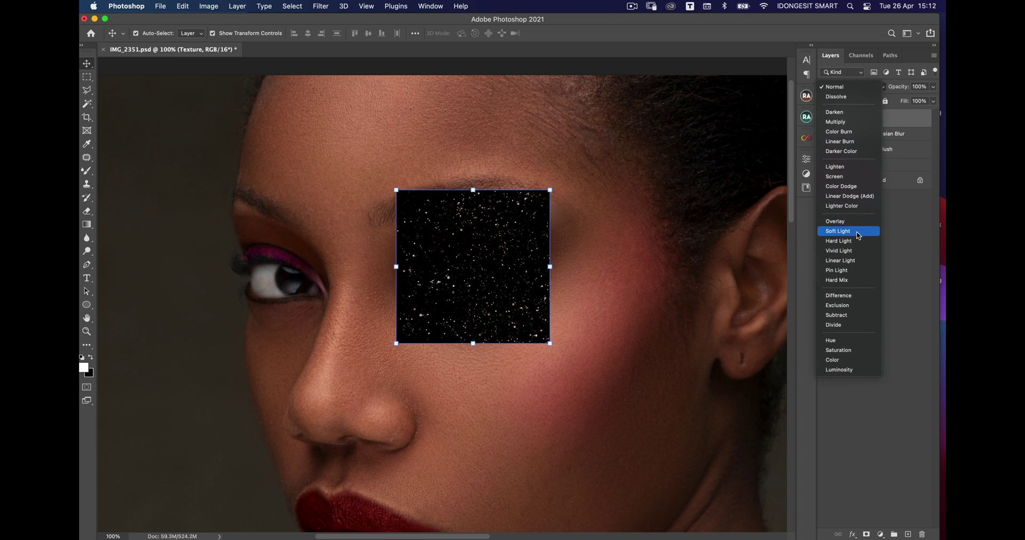
pyautogui.click(849, 191)
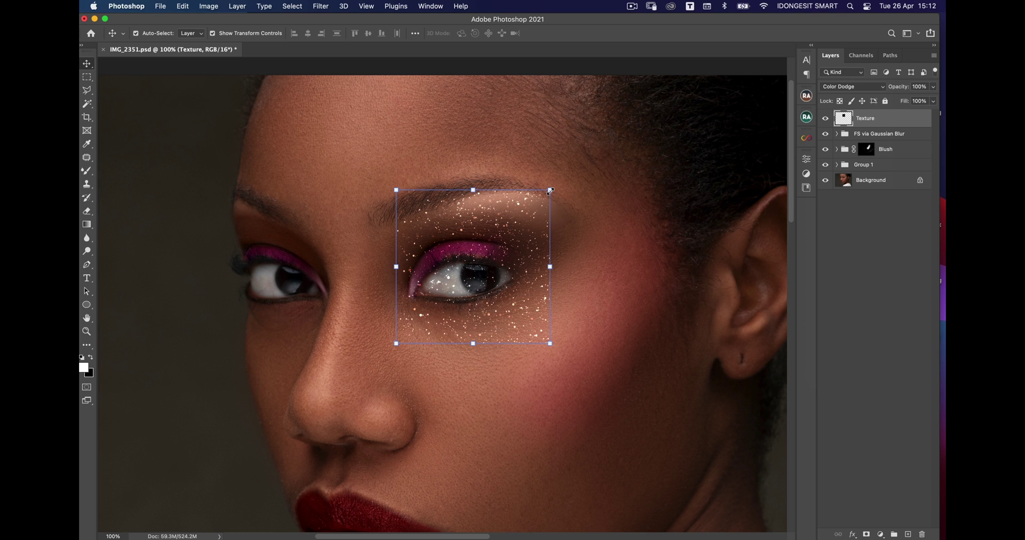
# Scale the glitter texture to about 84% and centre it over the near eye.
pyautogui.click(549, 191)
pyautogui.moveTo(549, 191); pyautogui.dragTo(531, 221)
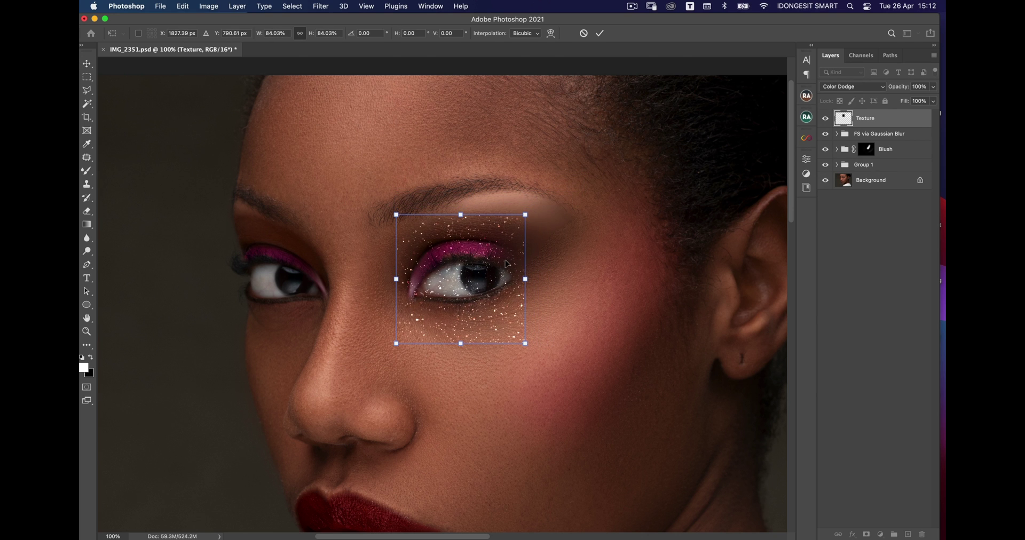
pyautogui.moveTo(507, 263); pyautogui.dragTo(504, 260)
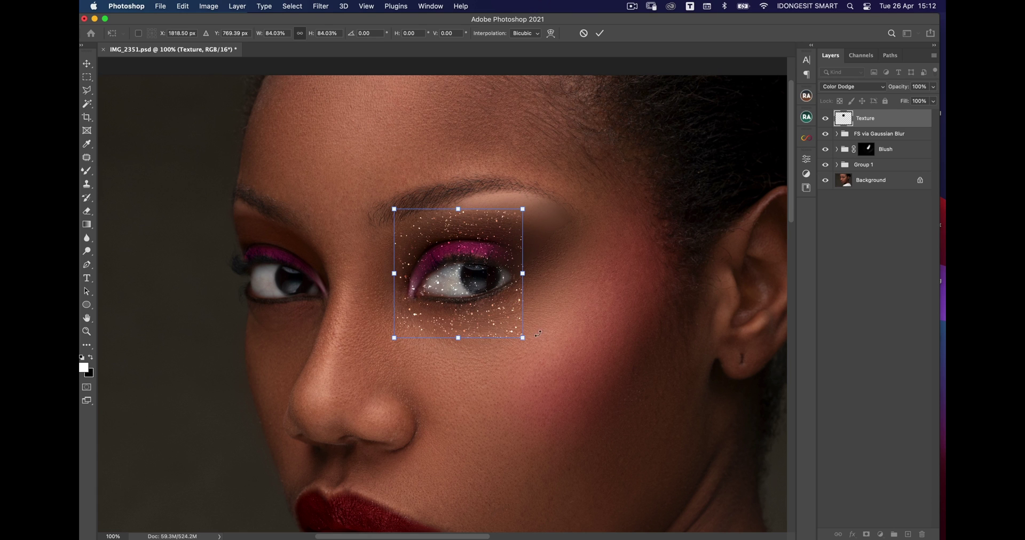
pyautogui.press('Return')
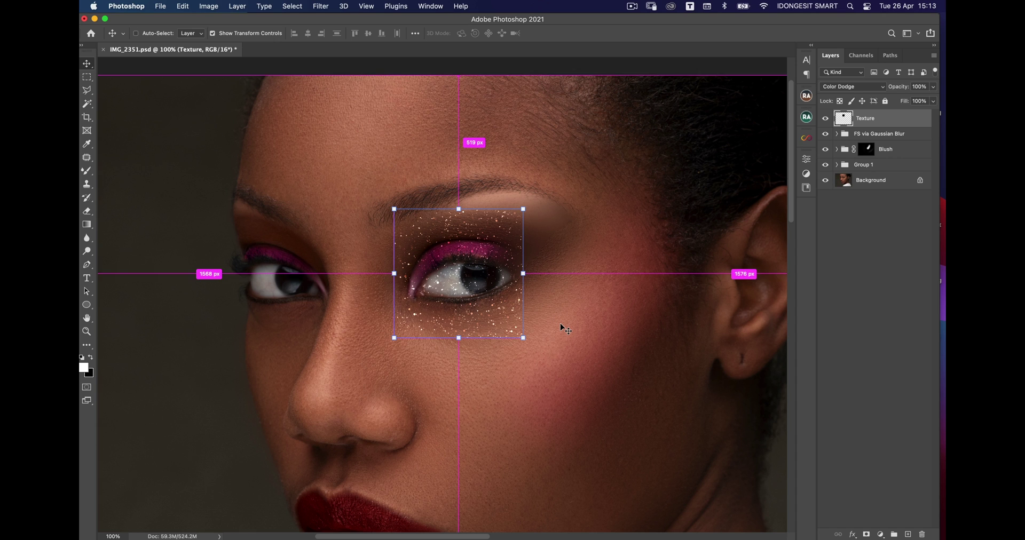
# Duplicate the Texture layer and rotate the copy about 26° counterclockwise over the near eye.
pyautogui.press('super+j')
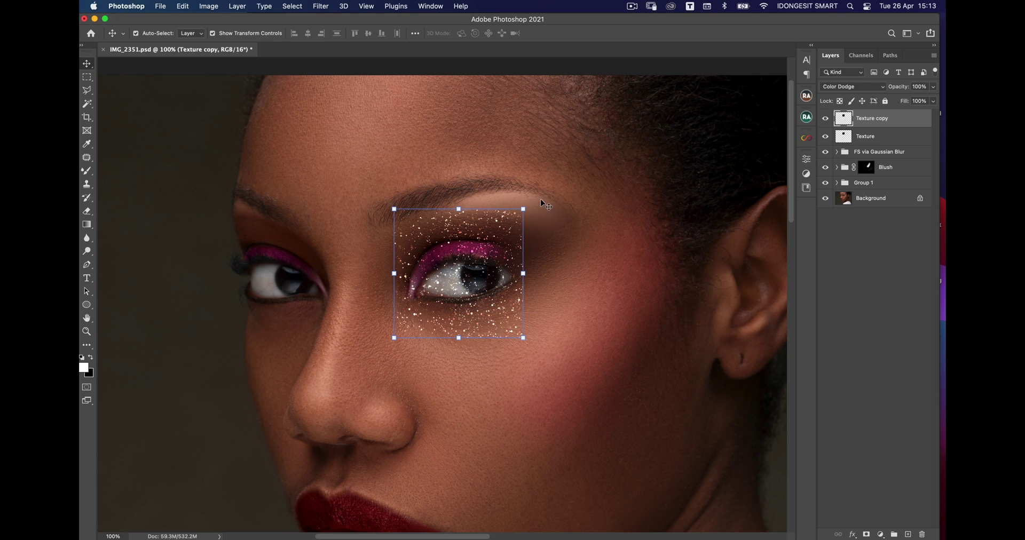
pyautogui.moveTo(529, 202); pyautogui.dragTo(491, 179)
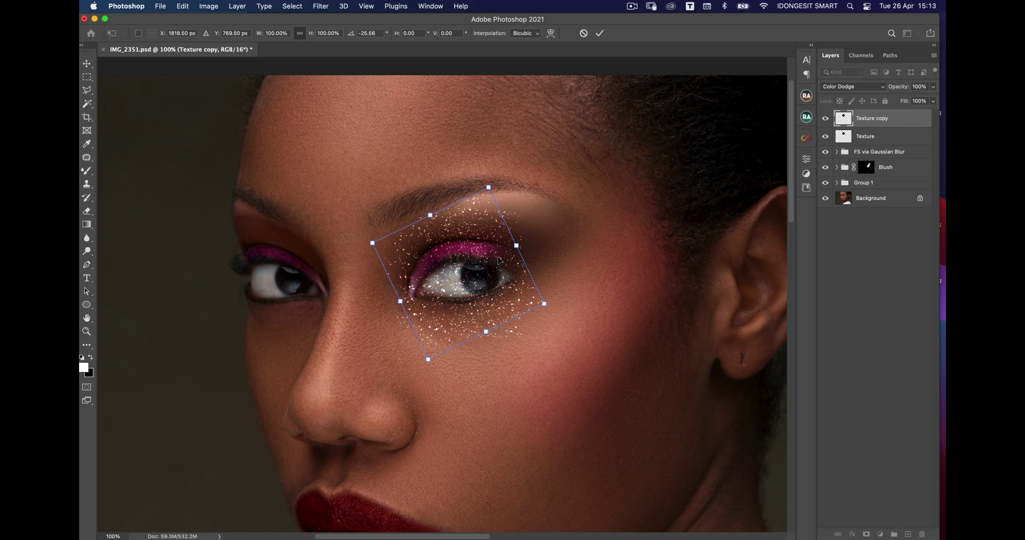
pyautogui.press('Return')
# Duplicate the rotated texture, turn the new copy about 35° clockwise and shift it toward the inner brow.
pyautogui.press('super+j')
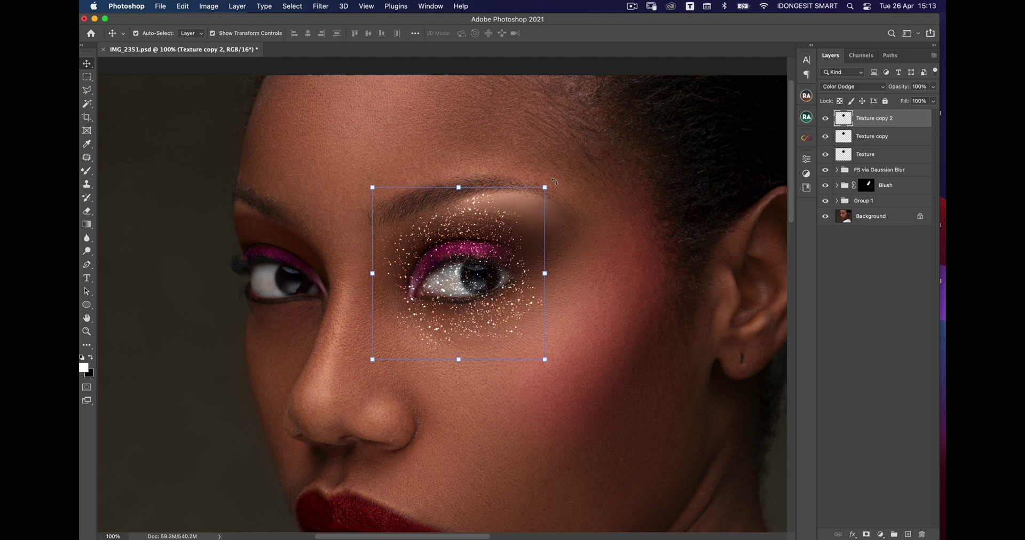
pyautogui.moveTo(554, 182); pyautogui.dragTo(487, 252)
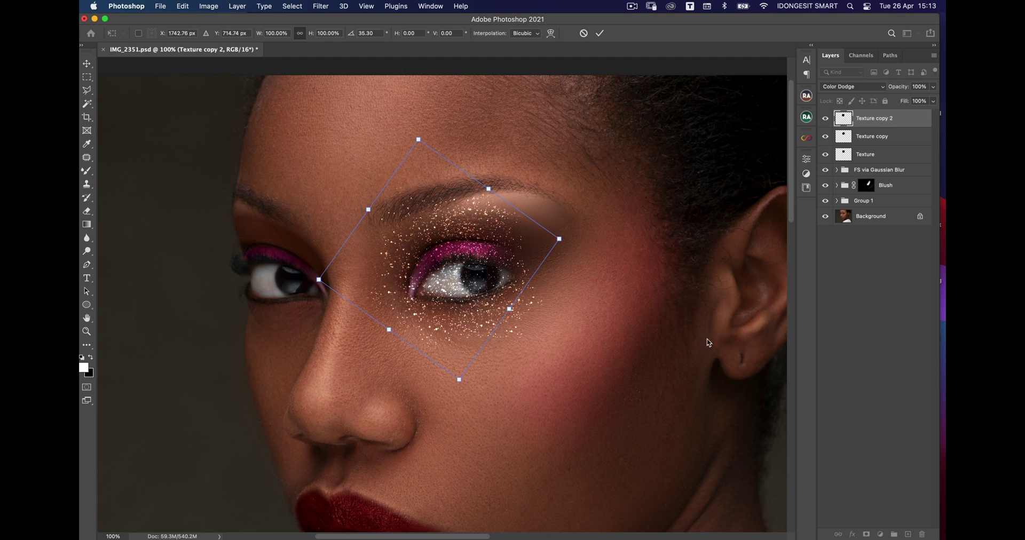
pyautogui.press('Return')
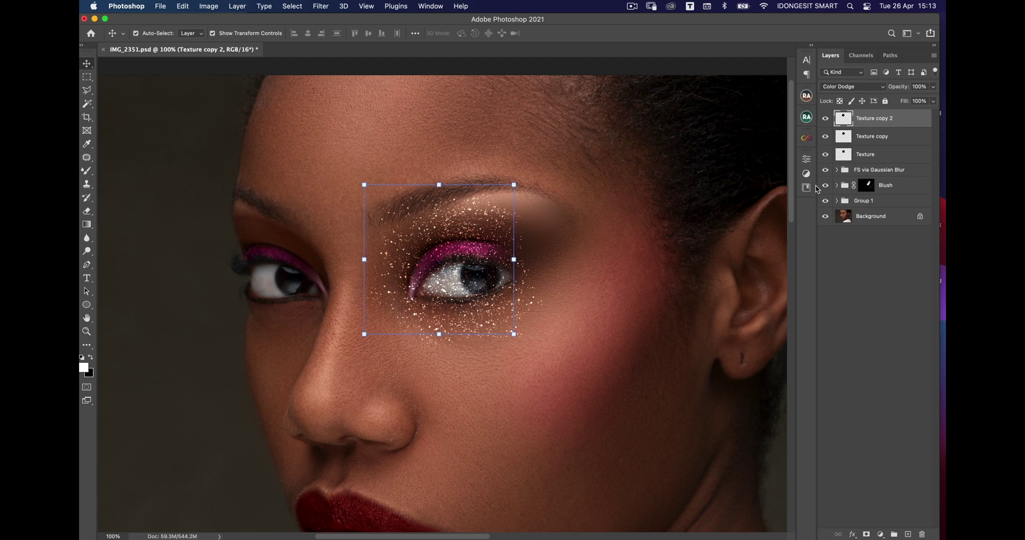
# Group the three texture layers and add a white layer mask to the group.
pyautogui.keyDown('shift'); pyautogui.click(874, 153); pyautogui.keyUp('shift')
pyautogui.press('super+g')
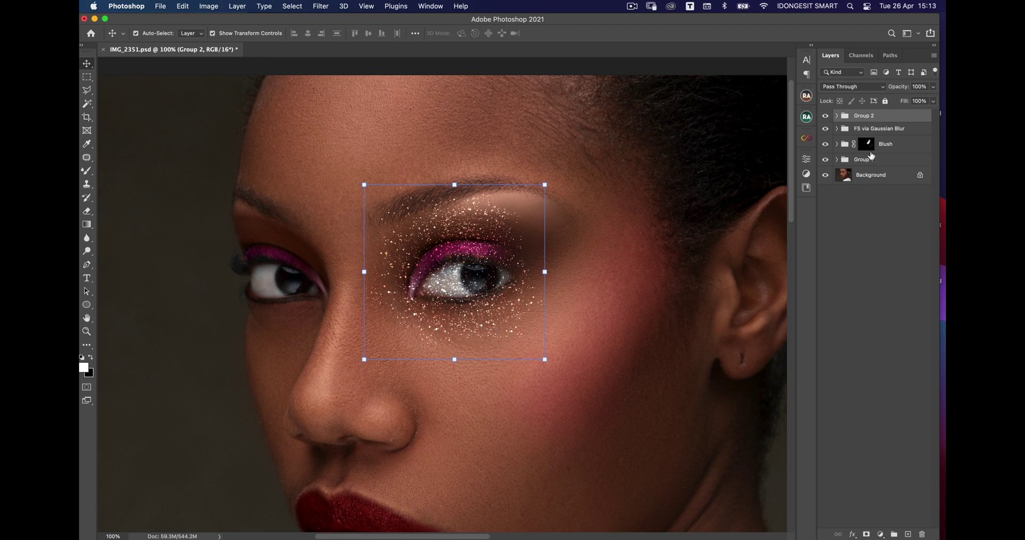
pyautogui.click(866, 534)
# Paint black on the texture group's mask with a 175 px brush around and inside the near eye, keeping glitter only on the magenta eyelid.
pyautogui.press('b')
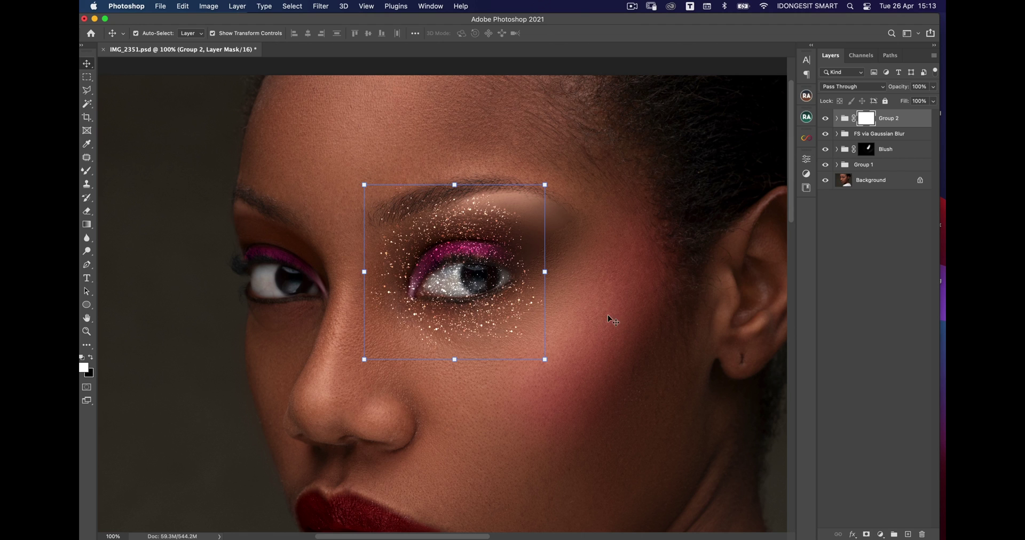
pyautogui.press('super+equal')
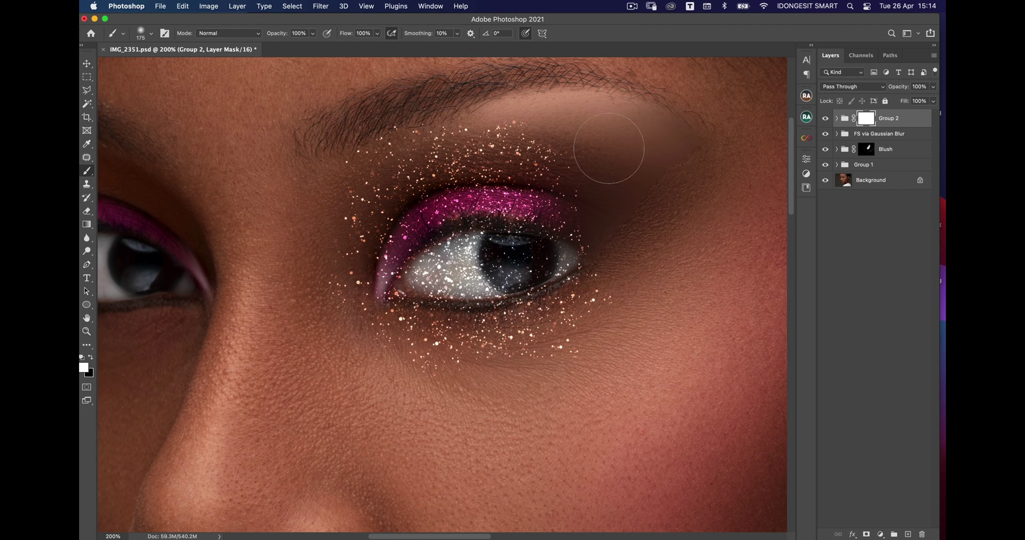
pyautogui.press('x')
pyautogui.moveTo(565, 152)
pyautogui.mouseDown()
pyautogui.moveTo(490, 143)
pyautogui.moveTo(521, 142)
pyautogui.moveTo(453, 146)
pyautogui.moveTo(392, 171)
pyautogui.moveTo(347, 226)
pyautogui.moveTo(417, 164)
pyautogui.moveTo(336, 231)
pyautogui.moveTo(343, 225)
pyautogui.moveTo(330, 291)
pyautogui.moveTo(367, 337)
pyautogui.moveTo(501, 352)
pyautogui.moveTo(484, 350)
pyautogui.moveTo(556, 333)
pyautogui.moveTo(576, 298)
pyautogui.moveTo(487, 270)
pyautogui.moveTo(494, 256)
pyautogui.moveTo(445, 268)
pyautogui.moveTo(420, 300)
pyautogui.moveTo(431, 283)
pyautogui.moveTo(491, 254)
pyautogui.moveTo(550, 267)
pyautogui.mouseUp()
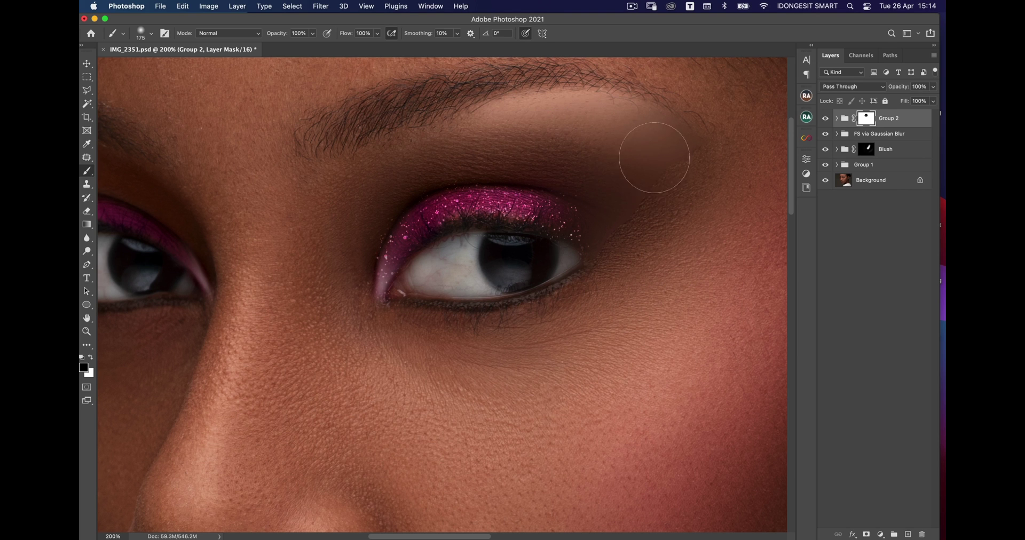
# Reduce the brush size to 70 px and check the near eye's glitter against the whole face.
pyautogui.press('[')
pyautogui.press('[')
pyautogui.press('[')
pyautogui.press('[')
pyautogui.press('[')
pyautogui.press('[')
pyautogui.press('super+minus')
pyautogui.press('super+minus')
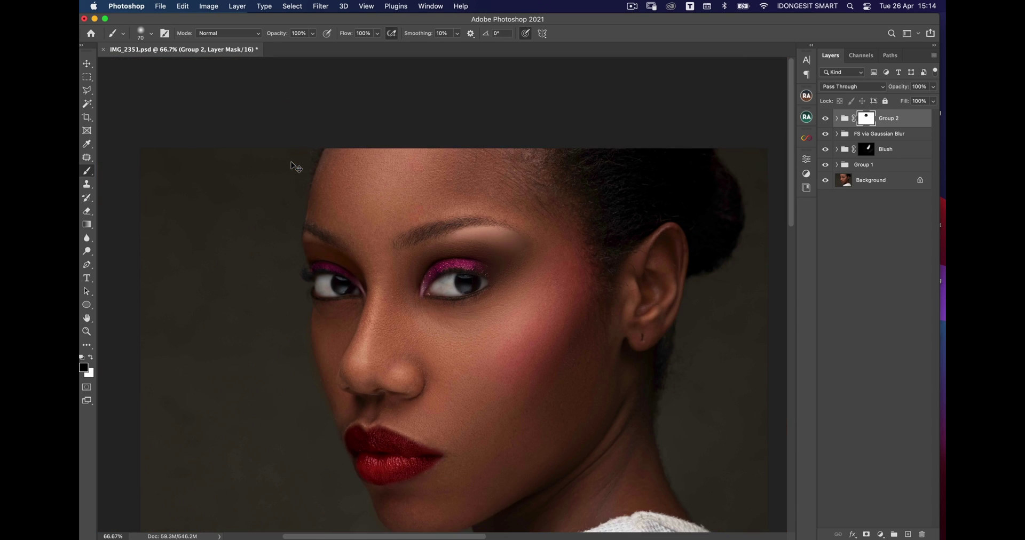
pyautogui.press('super+plus')
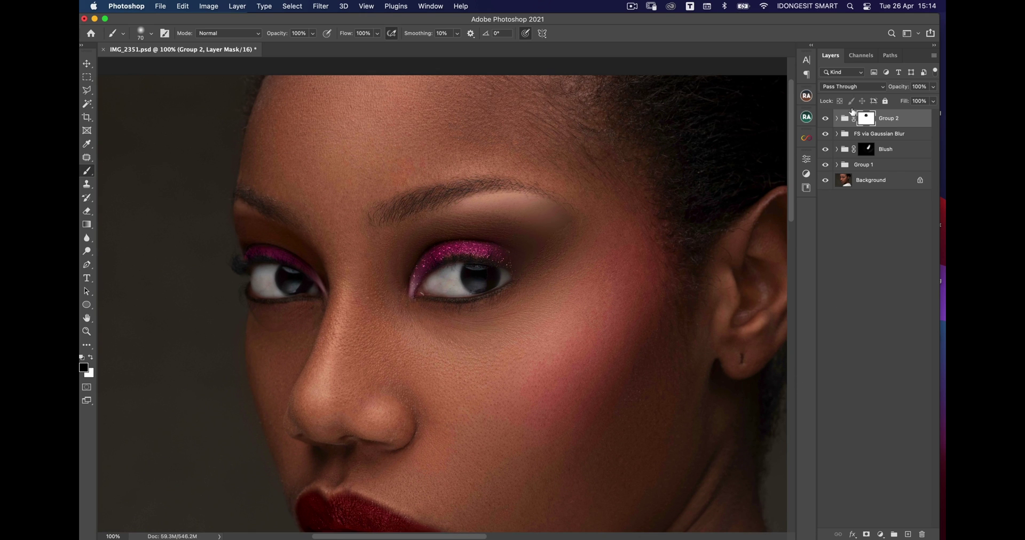
# Duplicate the original Texture layer inside Group 2 several times to intensify the eyelid glitter.
pyautogui.click(836, 118)
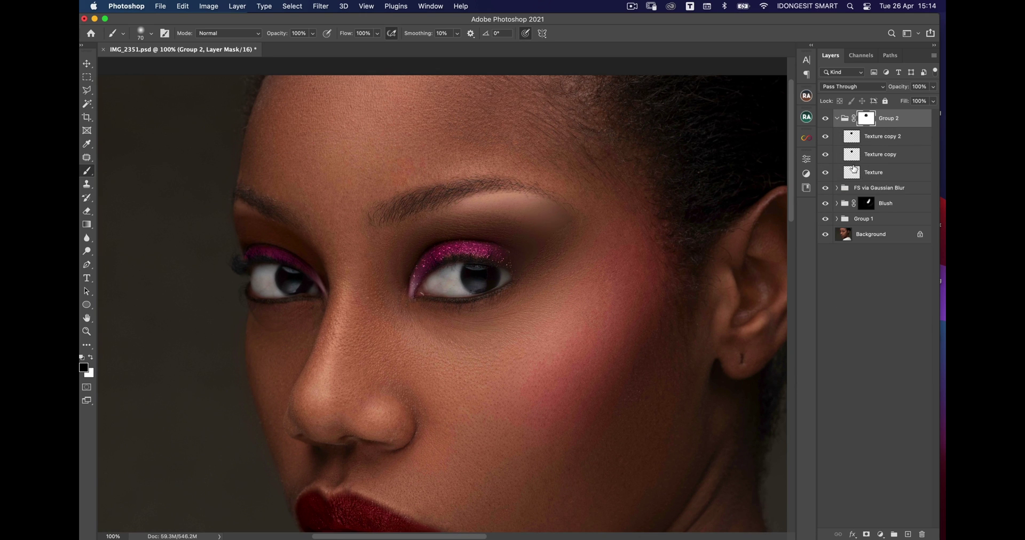
pyautogui.click(852, 171)
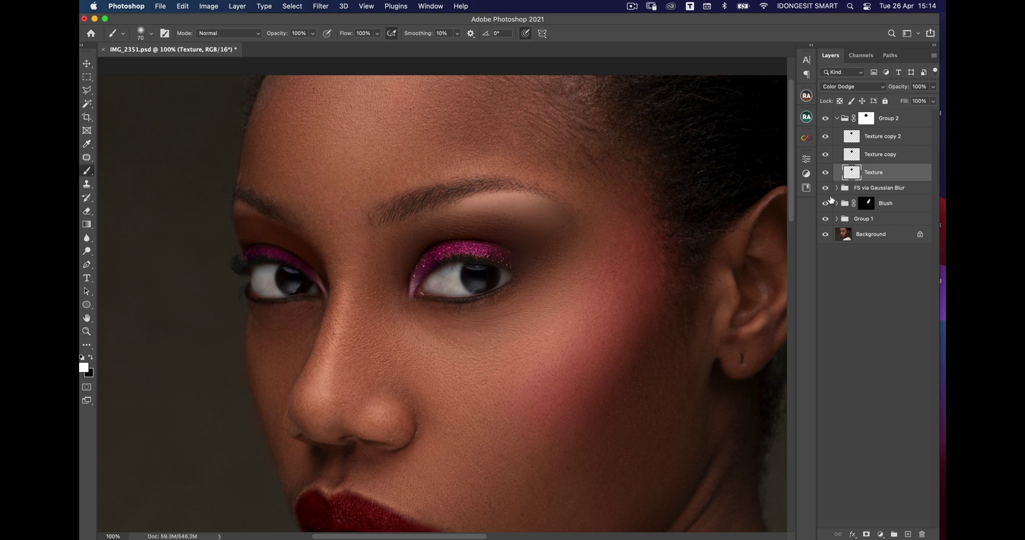
pyautogui.press('super+j')
pyautogui.press('super+j')
pyautogui.press('super+j')
pyautogui.press('super+j')
pyautogui.press('super+j')
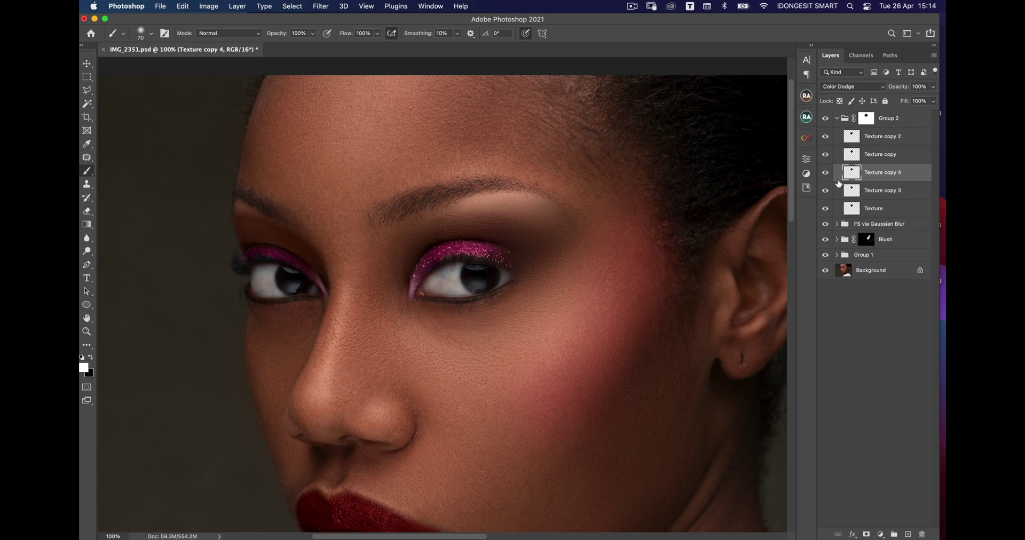
pyautogui.press('super+j')
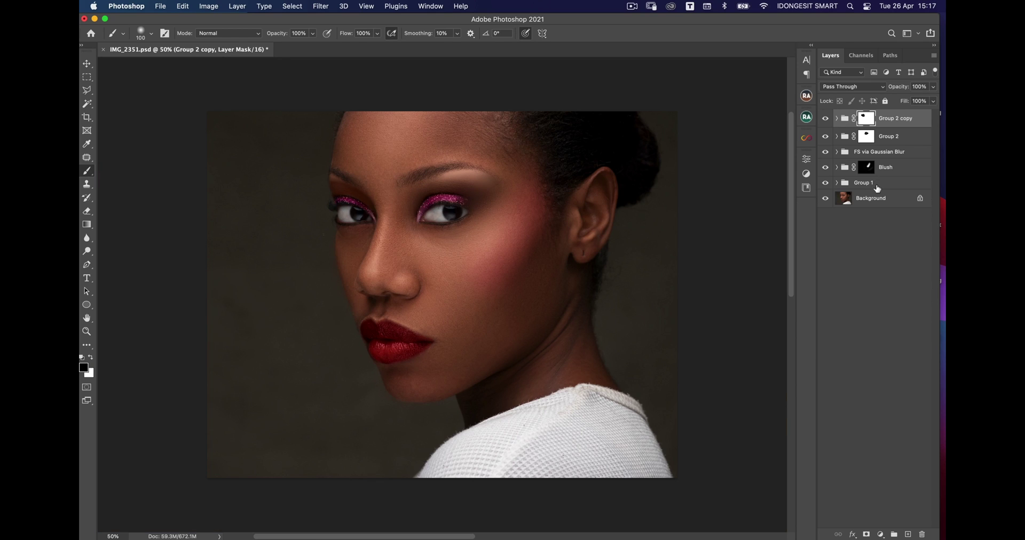
# Merge all groups above the Background into one layer and toggle its visibility to compare the retouch with the original portrait.
pyautogui.keyDown('shift'); pyautogui.click(876, 188); pyautogui.keyUp('shift')
pyautogui.press('super+e')
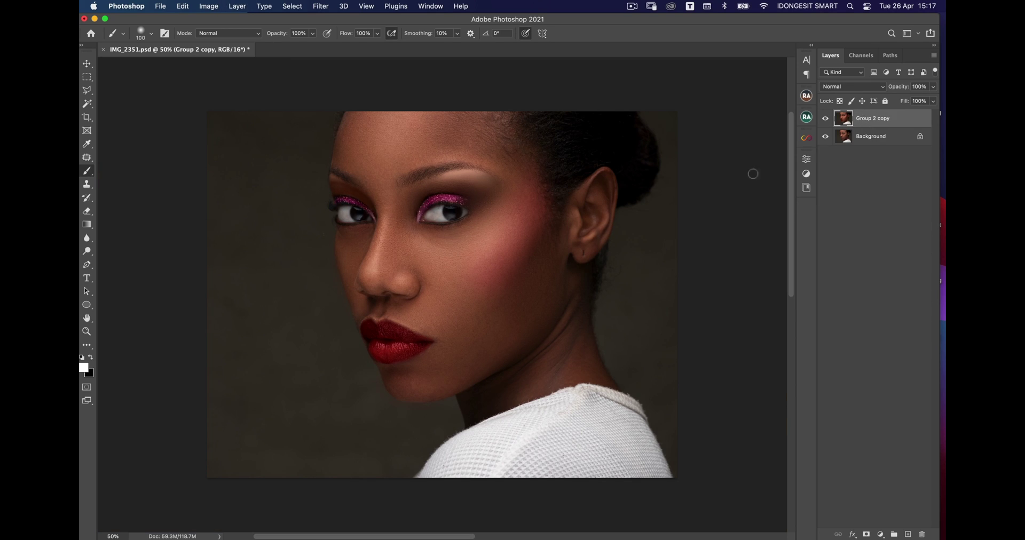
pyautogui.click(825, 119)
pyautogui.click(825, 118)
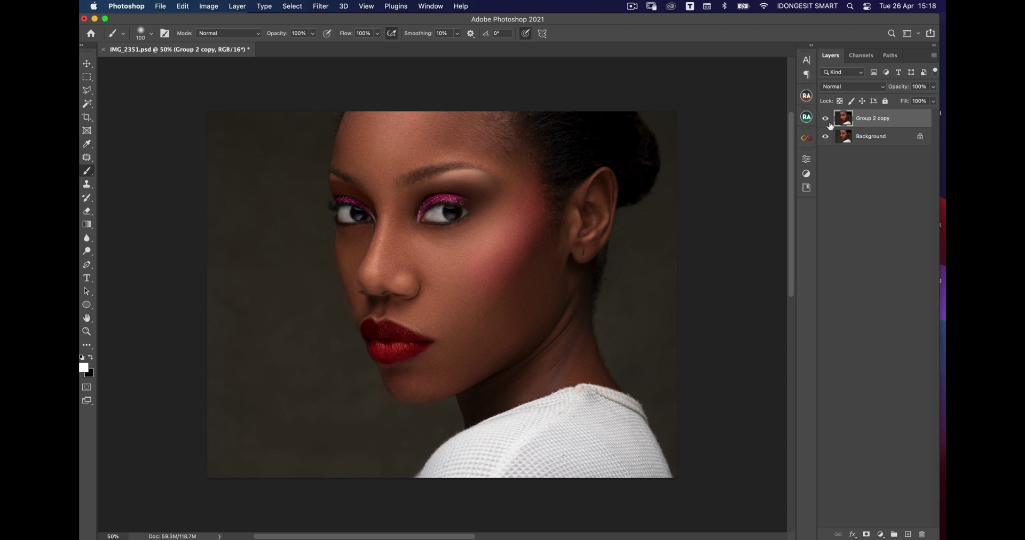